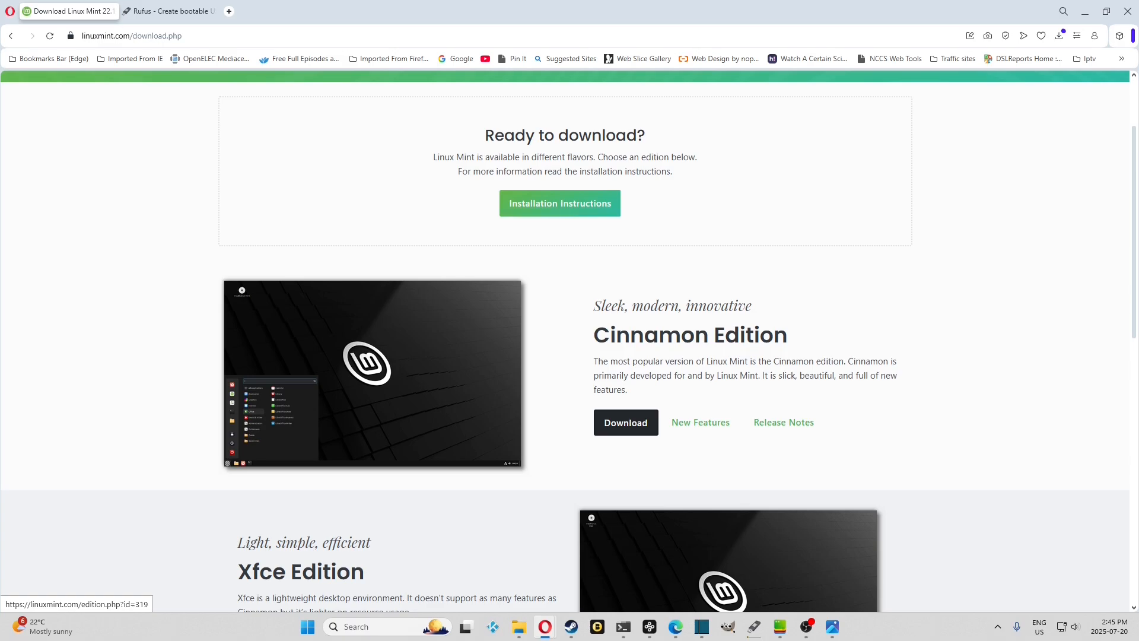
# - Open the Linux Mint 22.1 Cinnamon Edition download page and view its list of download mirrors
pyautogui.click(625, 422)
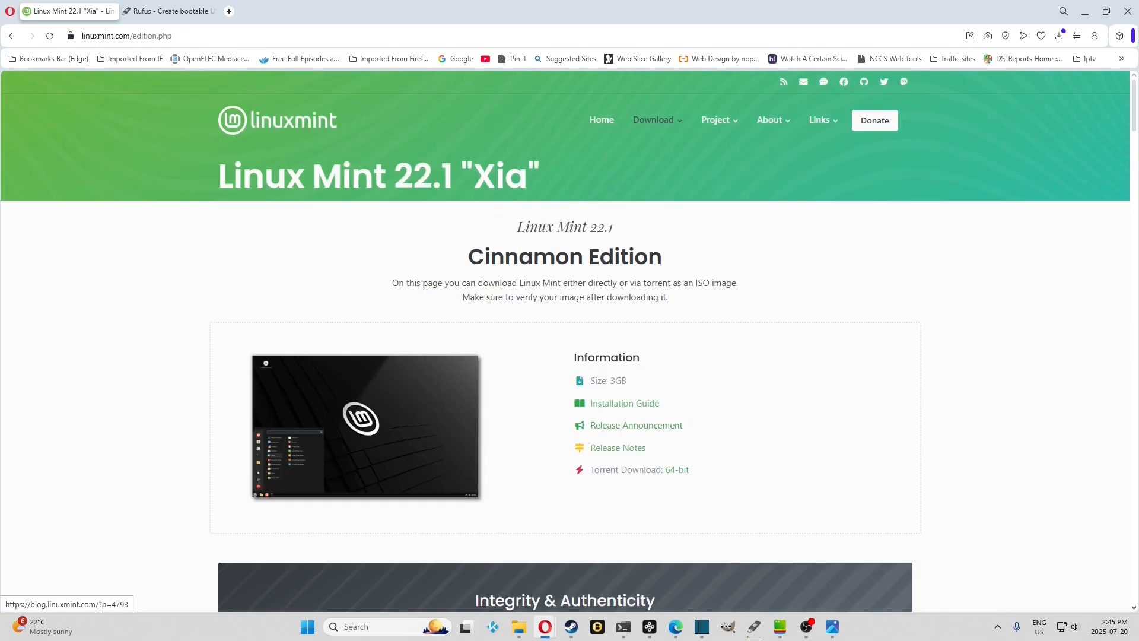
pyautogui.scroll(-7, 626, 422)
pyautogui.scroll(-5, 564, 356)
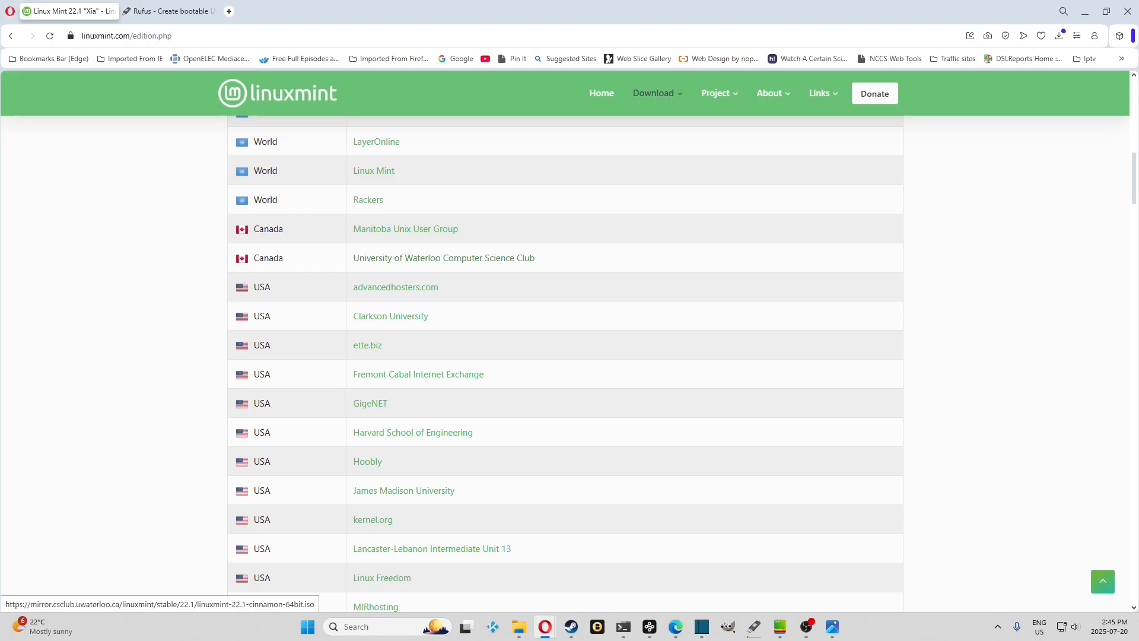
# - Open the Rufus website from the Google results for rufus and examine its list of latest releases
pyautogui.click(168, 11)
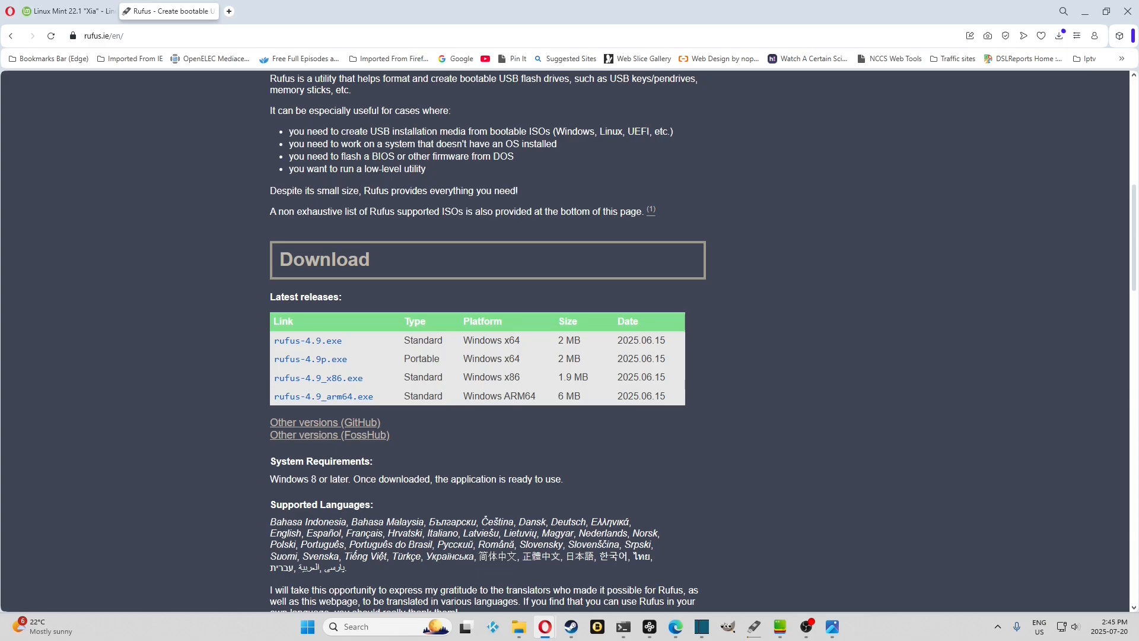
pyautogui.scroll(9, 565, 341)
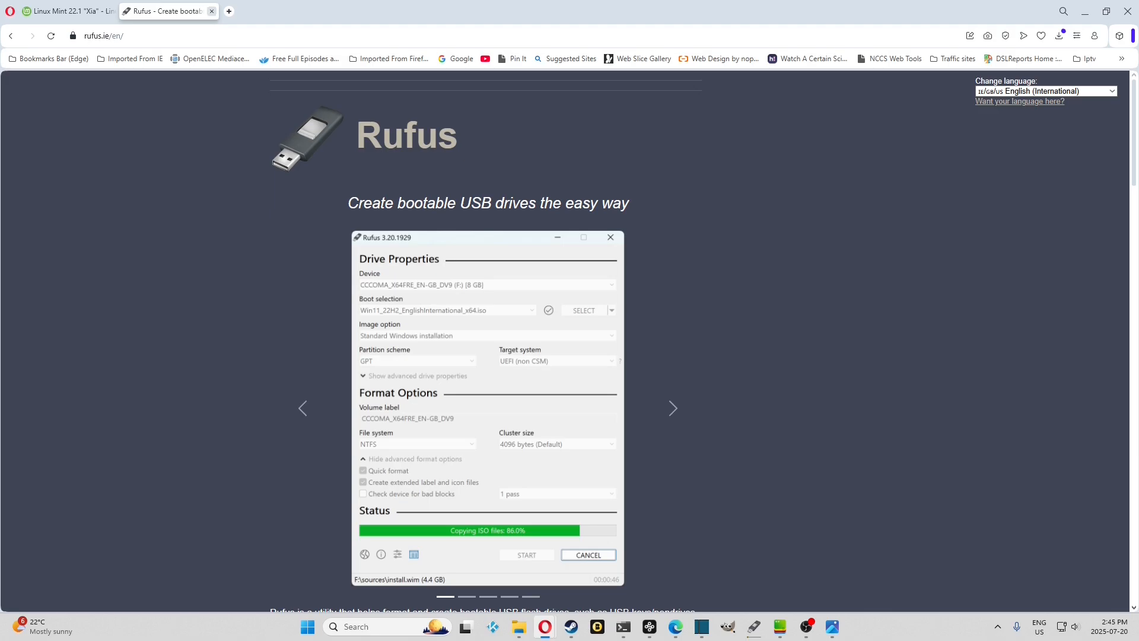
pyautogui.click(10, 36)
pyautogui.click(11, 37)
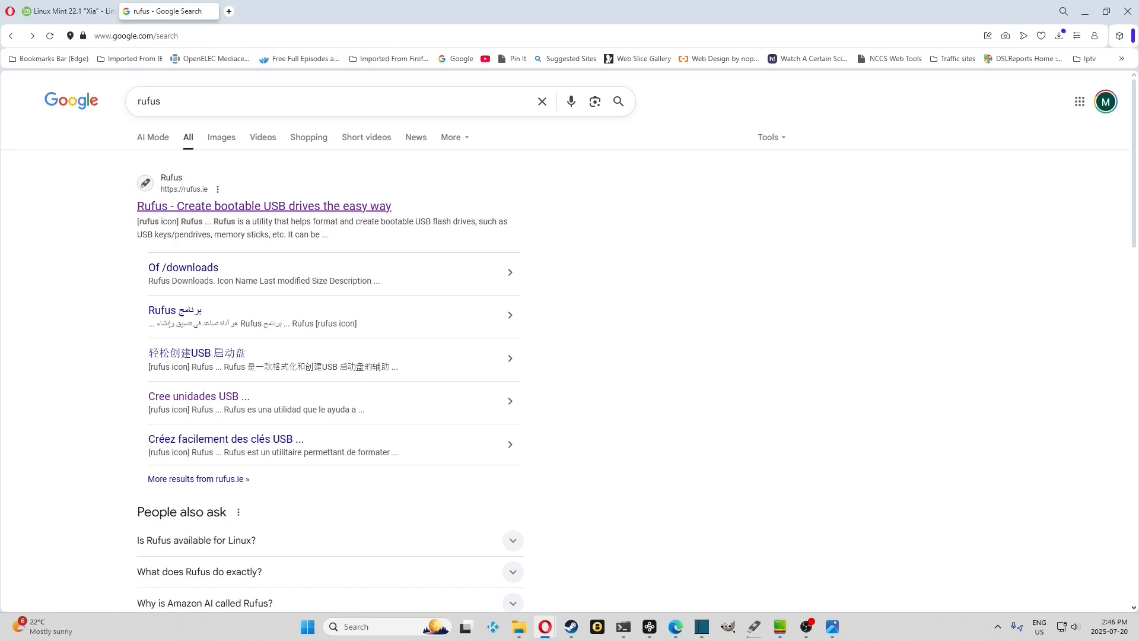
pyautogui.click(264, 206)
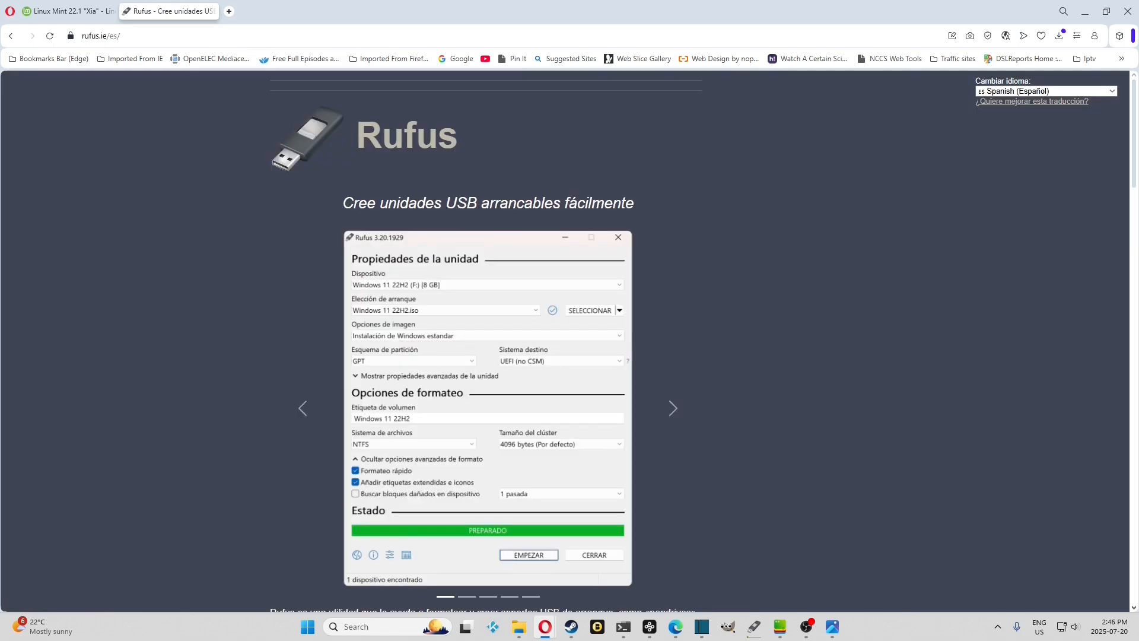
pyautogui.scroll(-9, 487, 356)
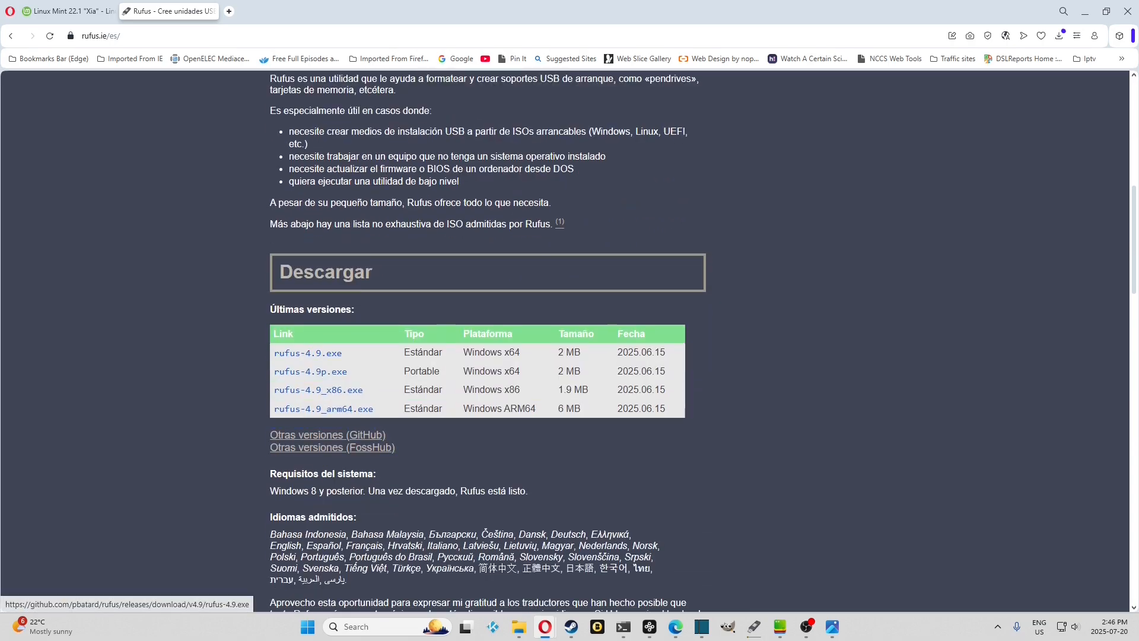
pyautogui.scroll(3, 486, 342)
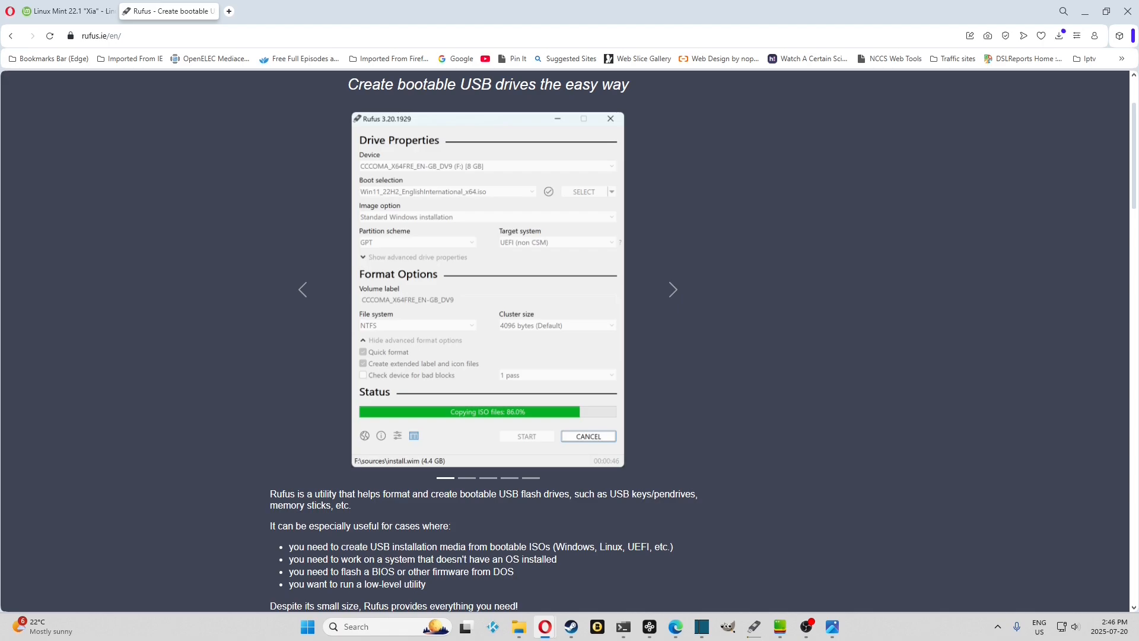
# - Switch to File Explorer and open the Downloads folder on New Volume (I:)
pyautogui.click(519, 627)
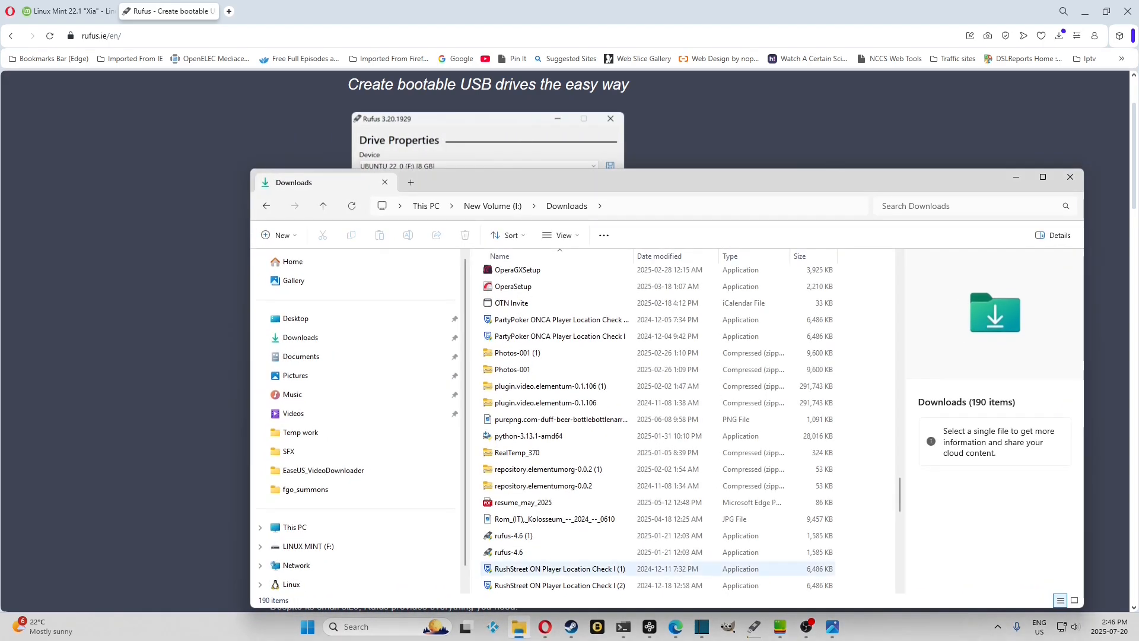
pyautogui.scroll(-1, 296, 414)
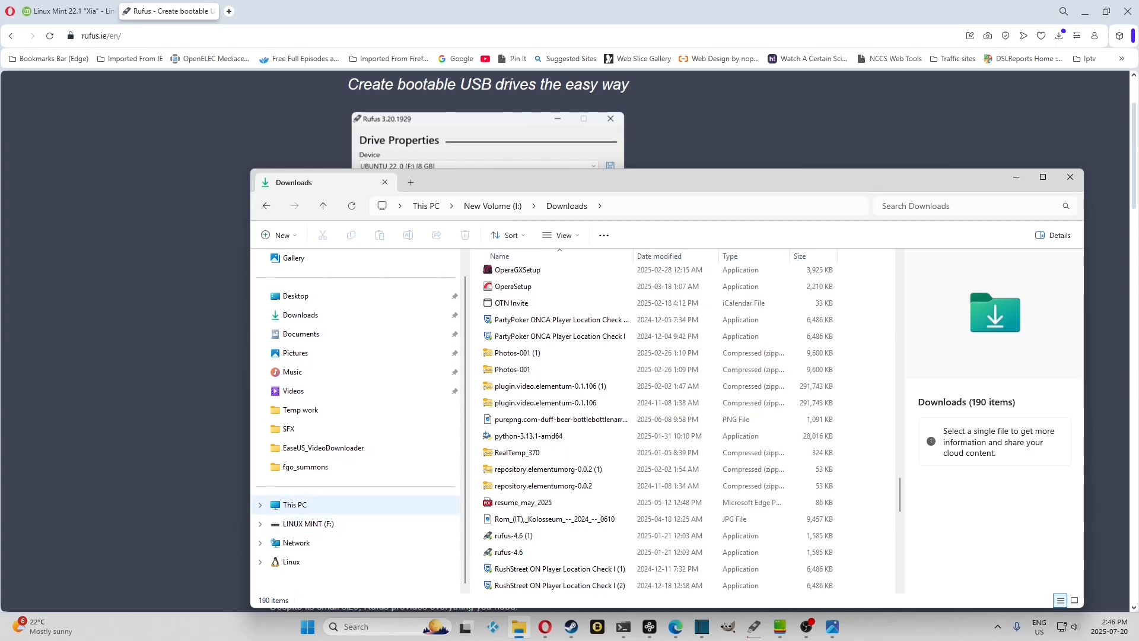
pyautogui.click(295, 505)
pyautogui.doubleClick(691, 350)
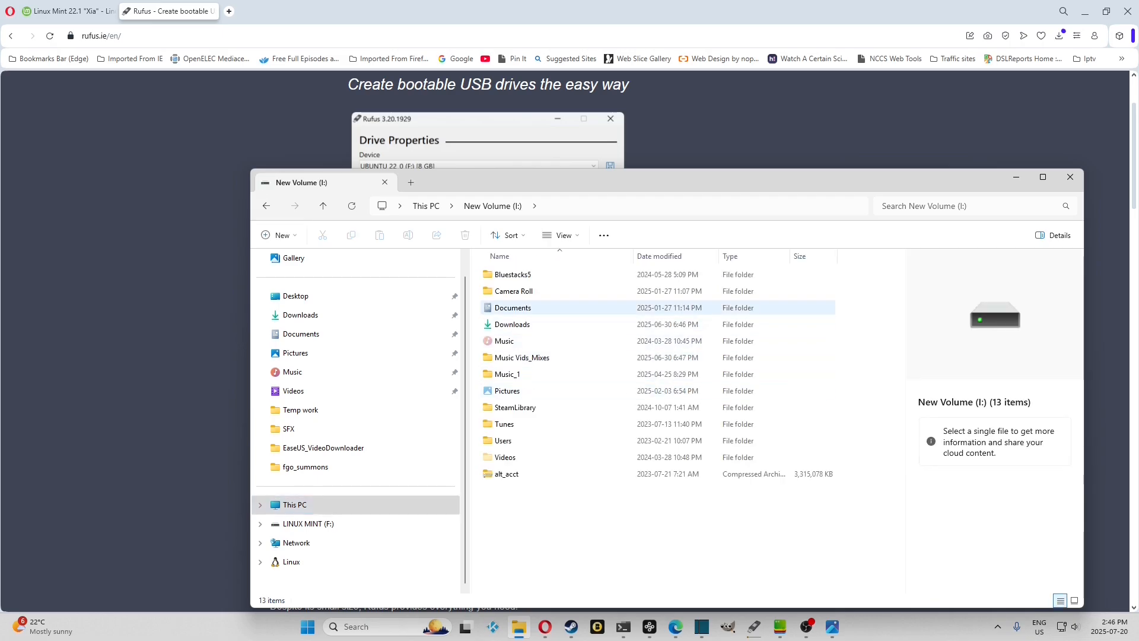
pyautogui.click(522, 324)
pyautogui.doubleClick(522, 324)
# - Find rufus-4.6 in the Downloads folder and launch it
pyautogui.scroll(-15, 522, 451)
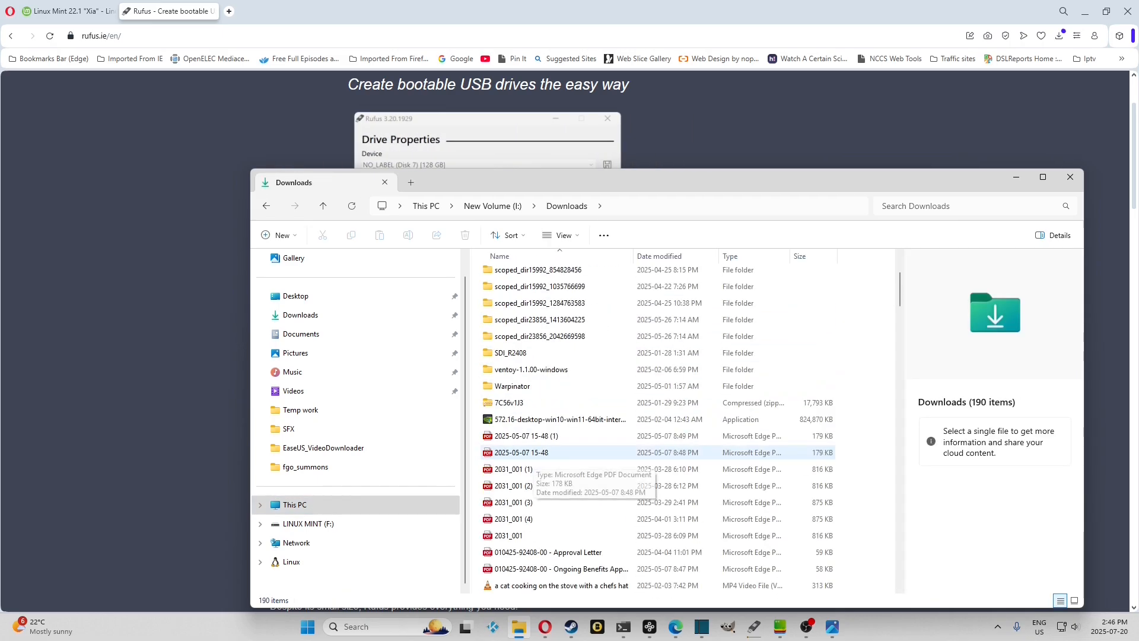
pyautogui.scroll(-20, 522, 452)
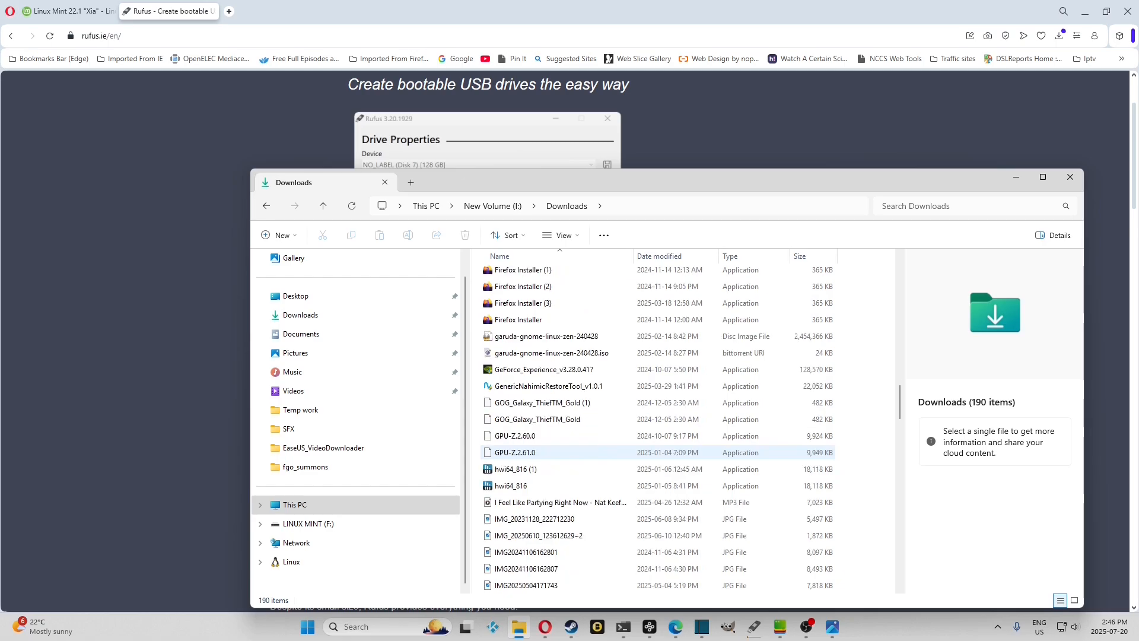
pyautogui.scroll(-3, 522, 452)
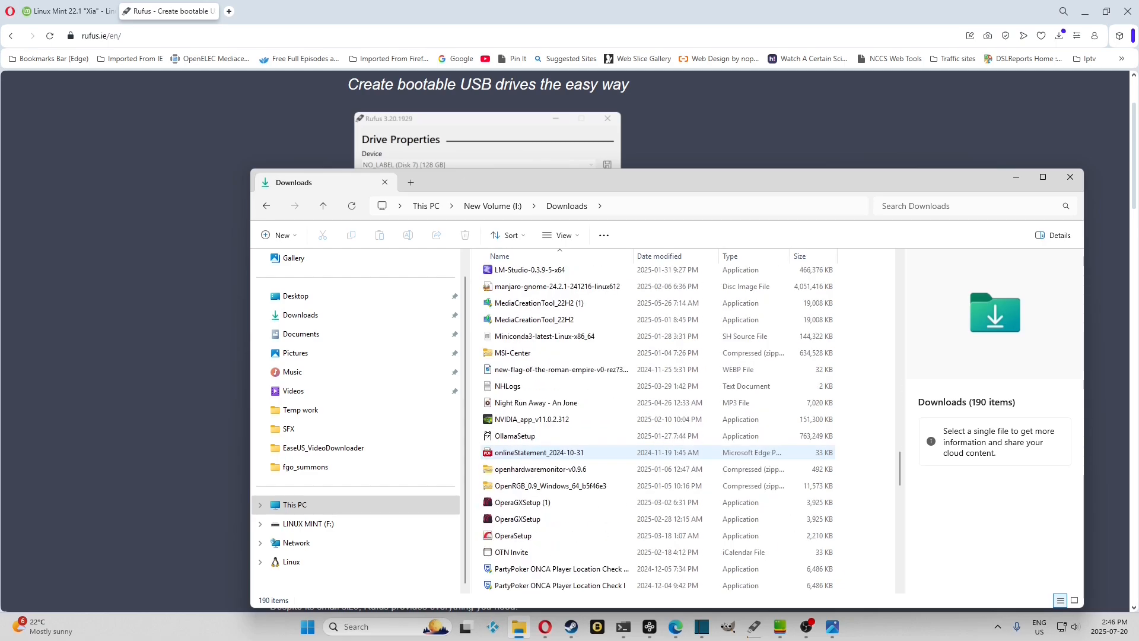
pyautogui.scroll(-3, 522, 452)
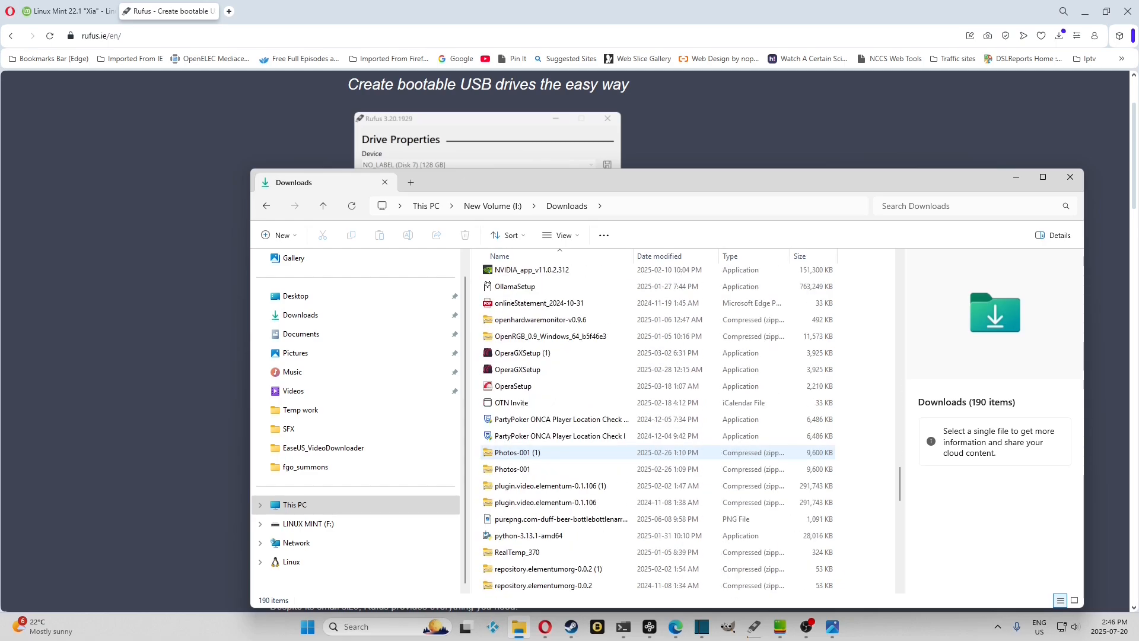
pyautogui.scroll(-2, 522, 452)
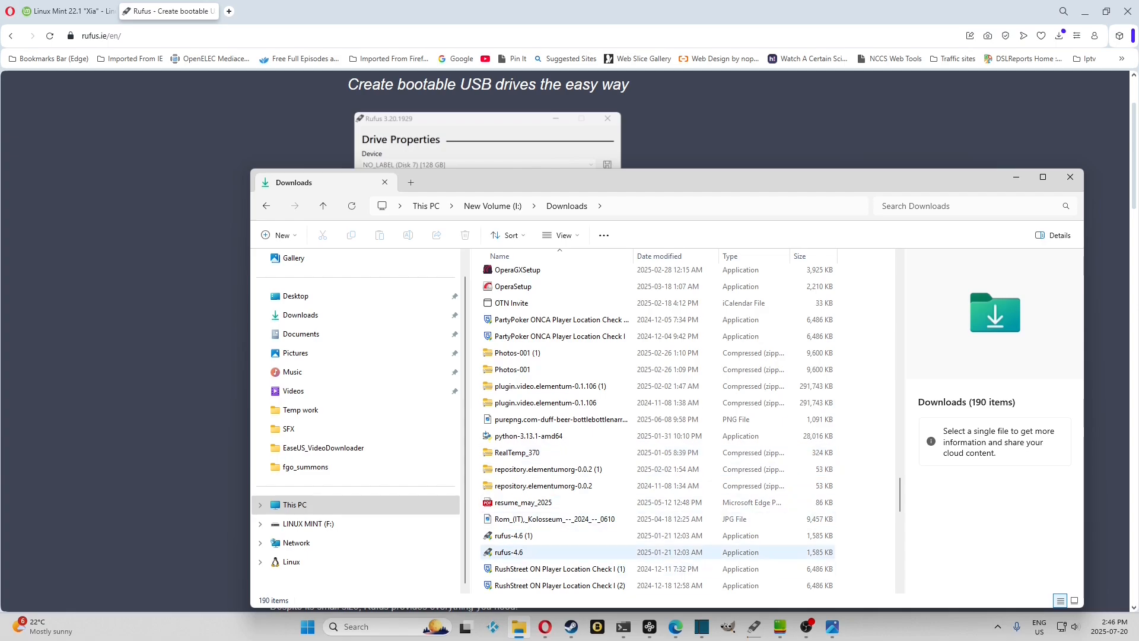
pyautogui.doubleClick(509, 552)
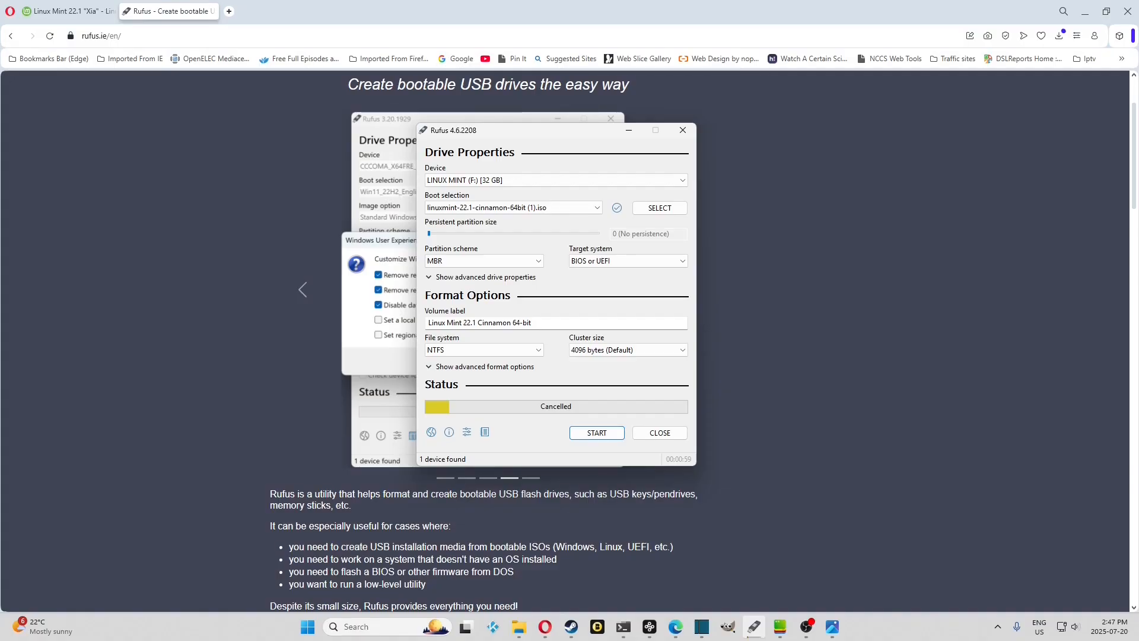
# - Load linuxmint-22.1-cinnamon-64bit (1) from Downloads as the boot image
pyautogui.click(660, 207)
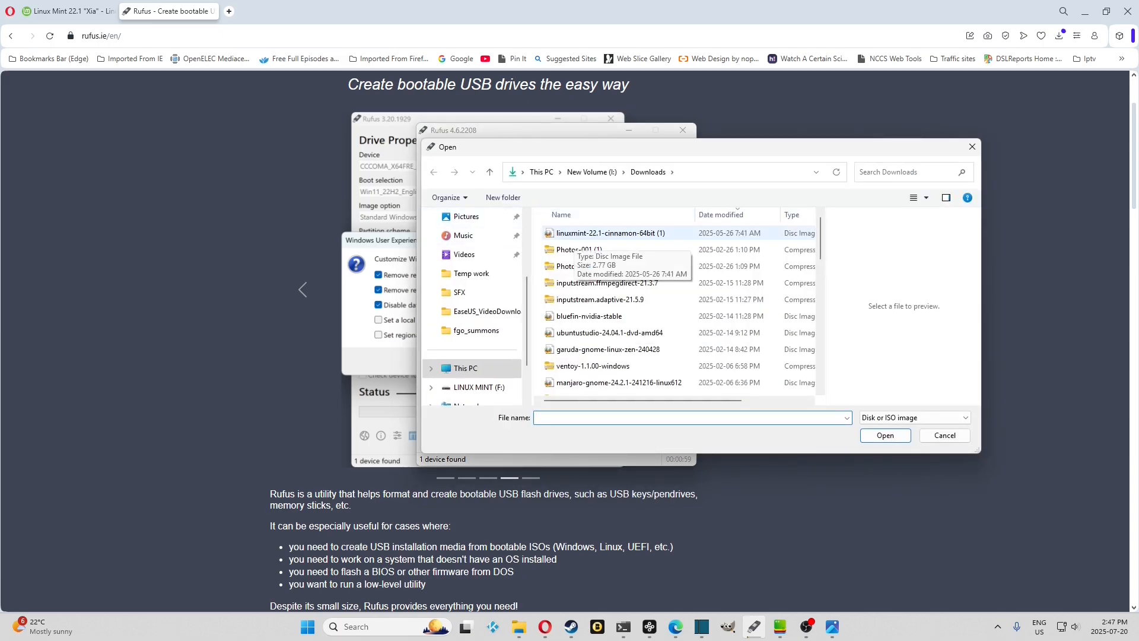
pyautogui.click(575, 235)
pyautogui.click(885, 436)
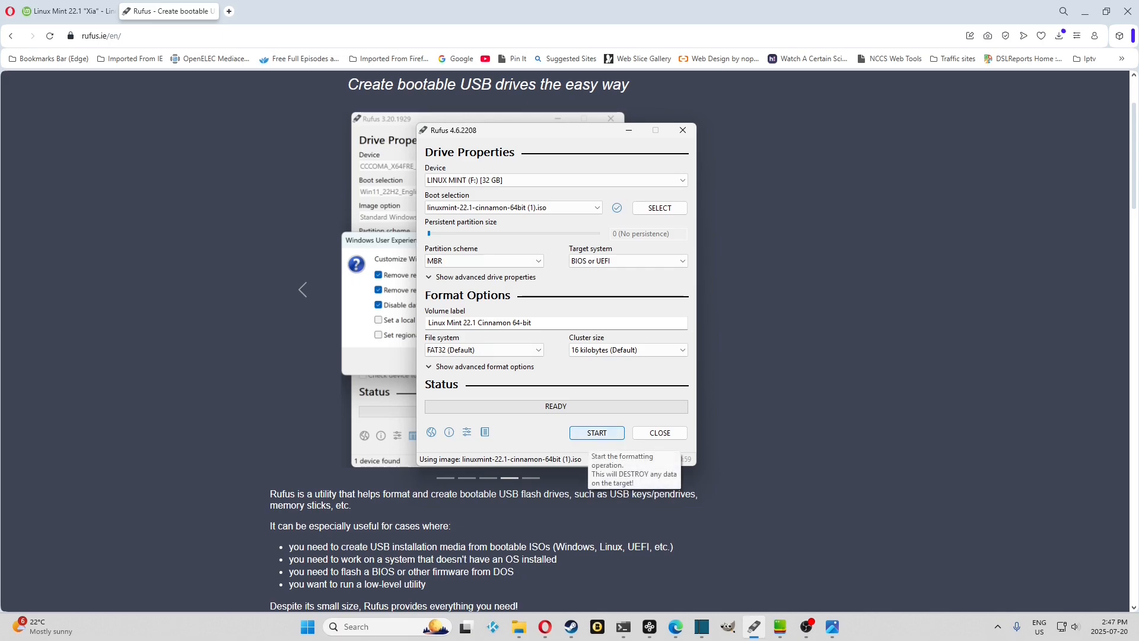
# - Start writing the image to the LINUX MINT (F:) drive in the recommended ISO Image mode and accept erasing its data
pyautogui.click(597, 433)
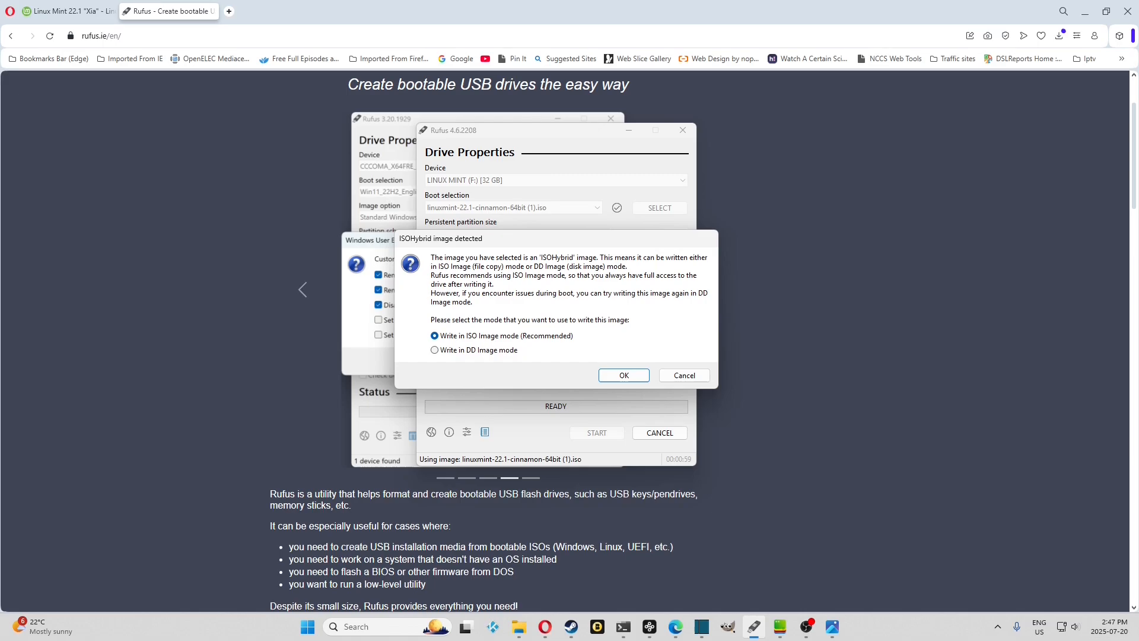
pyautogui.press('Return')
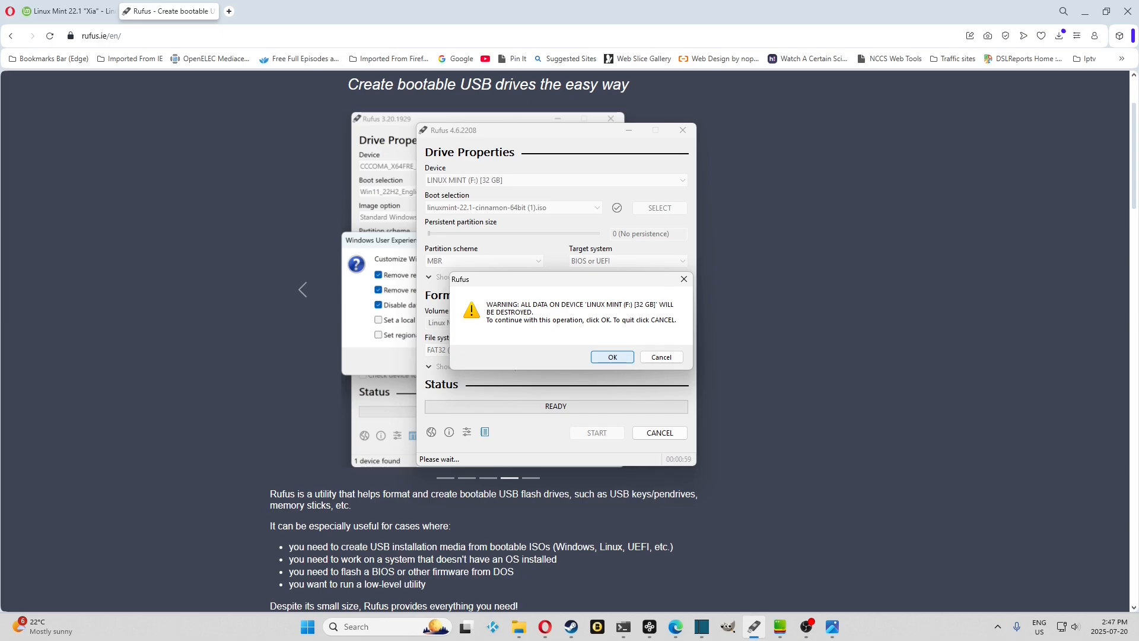
pyautogui.press('Return')
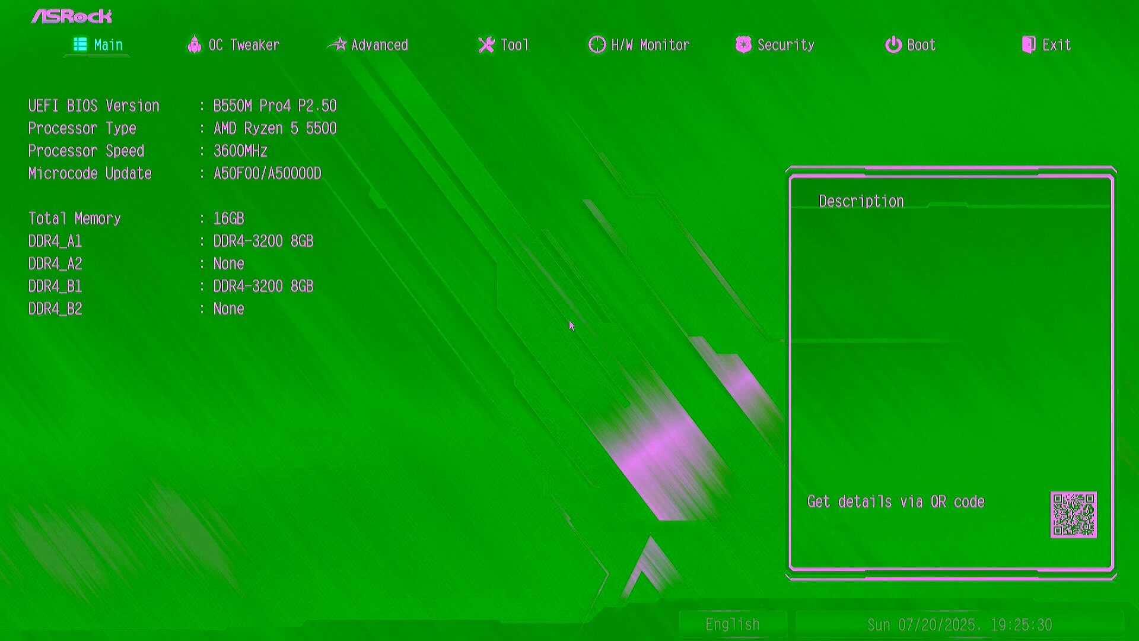
# - Go to the Boot settings in the ASRock UEFI setup utility
pyautogui.press('Right')
pyautogui.press('Right')
pyautogui.press('Right')
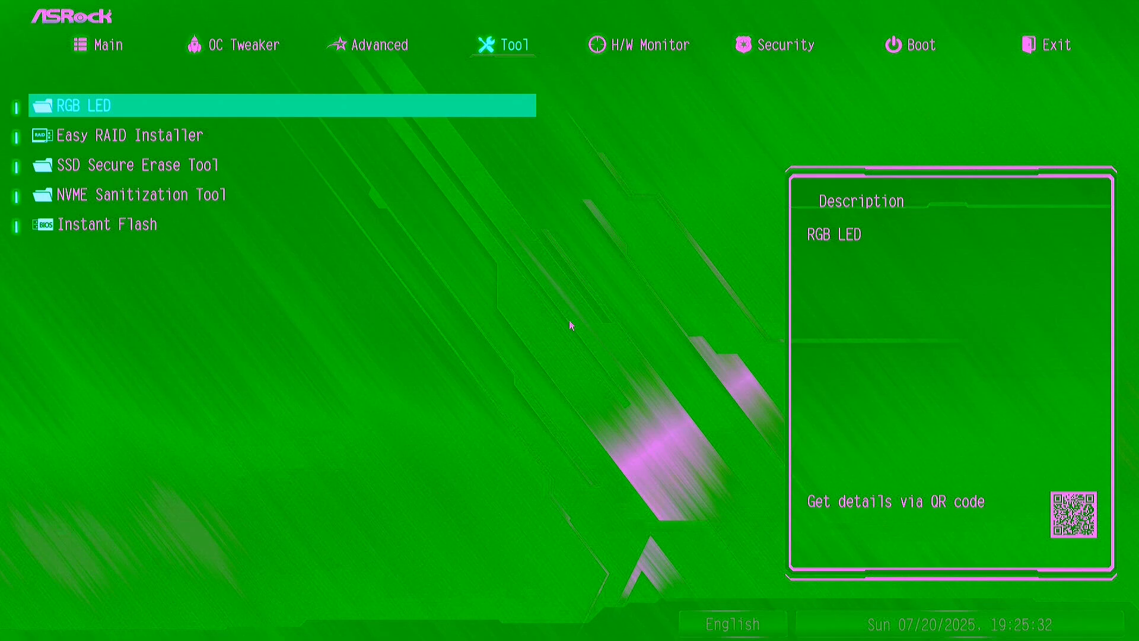
pyautogui.press('Right')
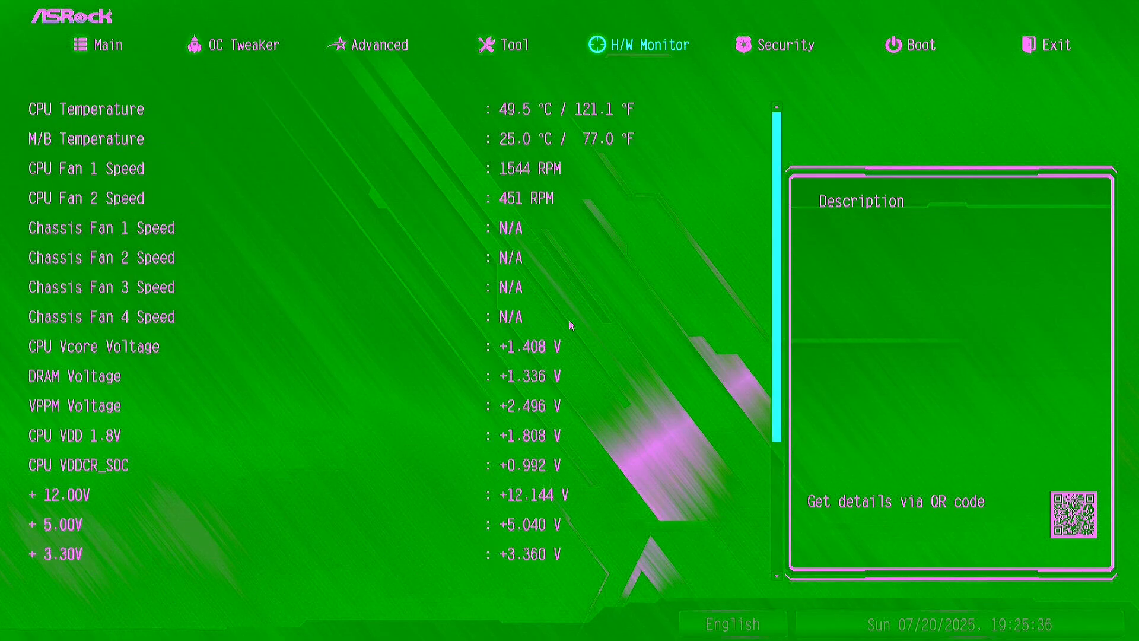
pyautogui.press('Right')
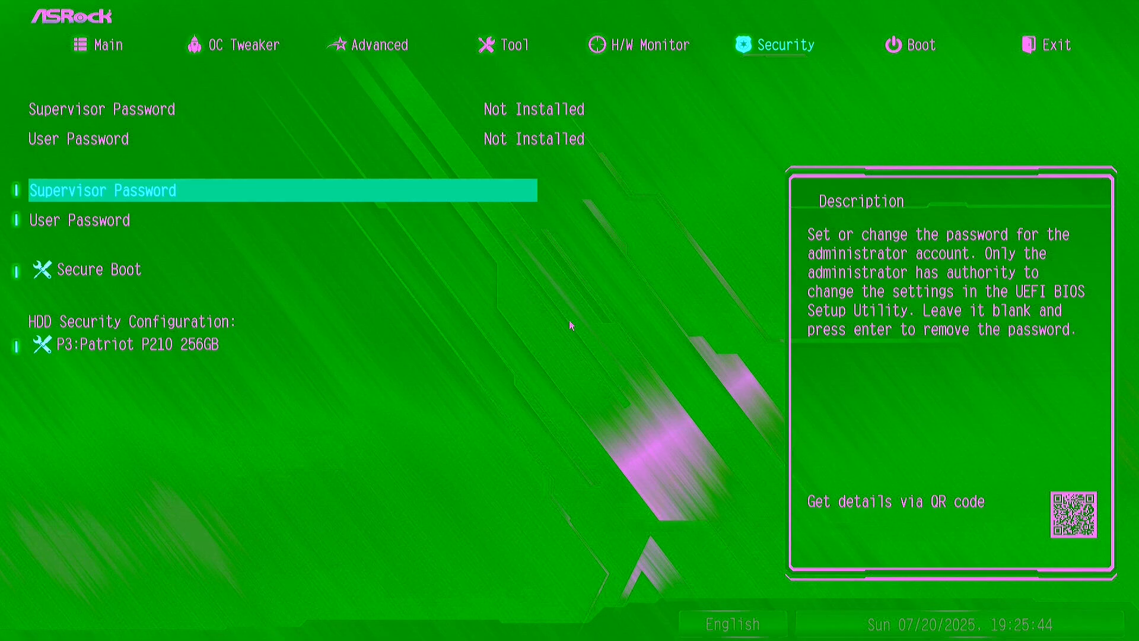
pyautogui.press('Right')
# - Set Boot Option #1 to "UEFI: Generic USB Flash Disk 0.00, Partition 1"
pyautogui.press('Return')
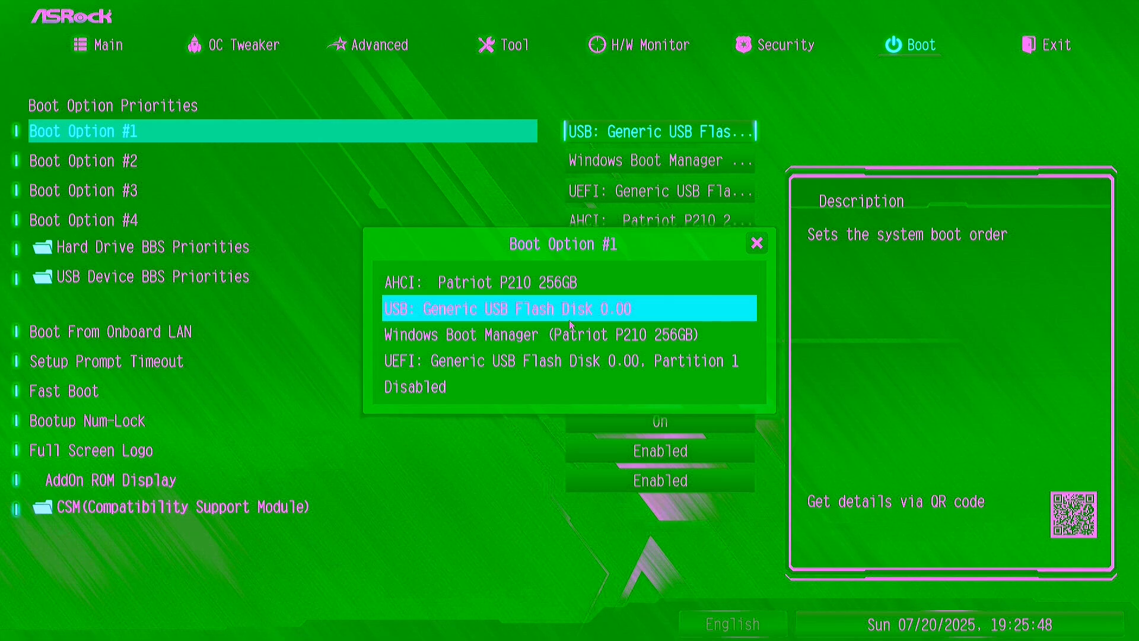
pyautogui.press('Up')
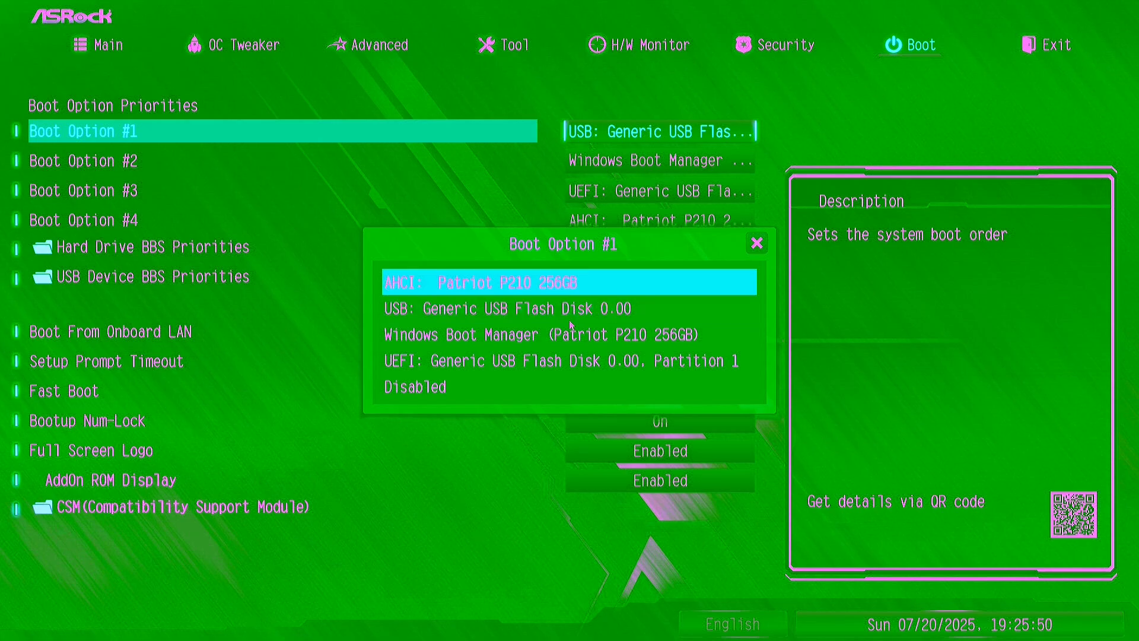
pyautogui.press('Down')
pyautogui.press('Down')
pyautogui.press('Down')
pyautogui.press('Down')
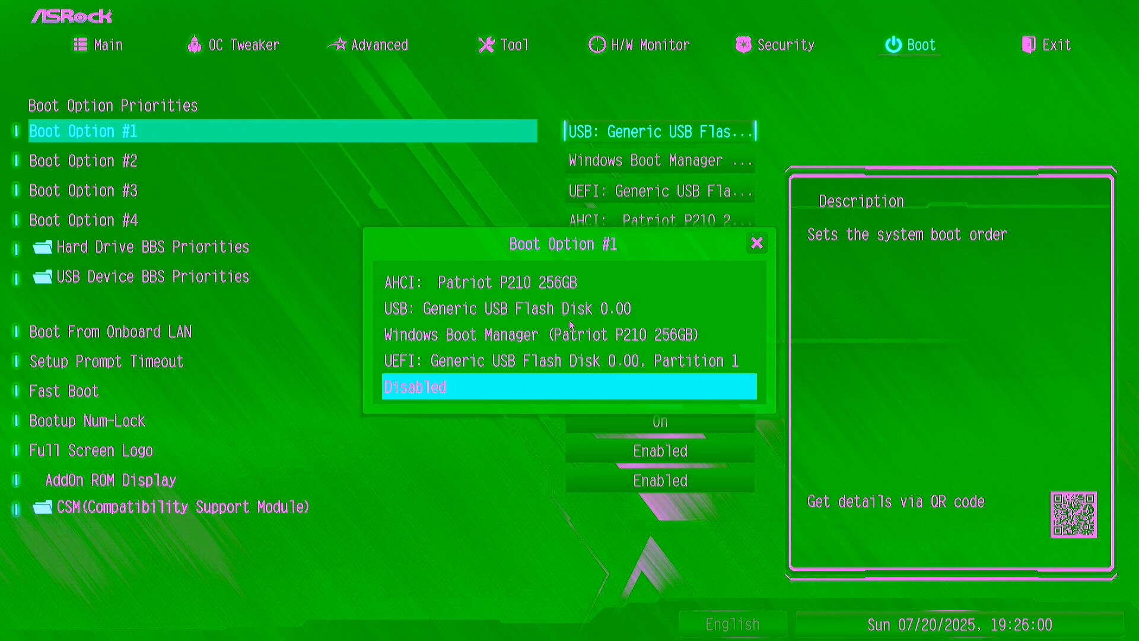
pyautogui.press('Up')
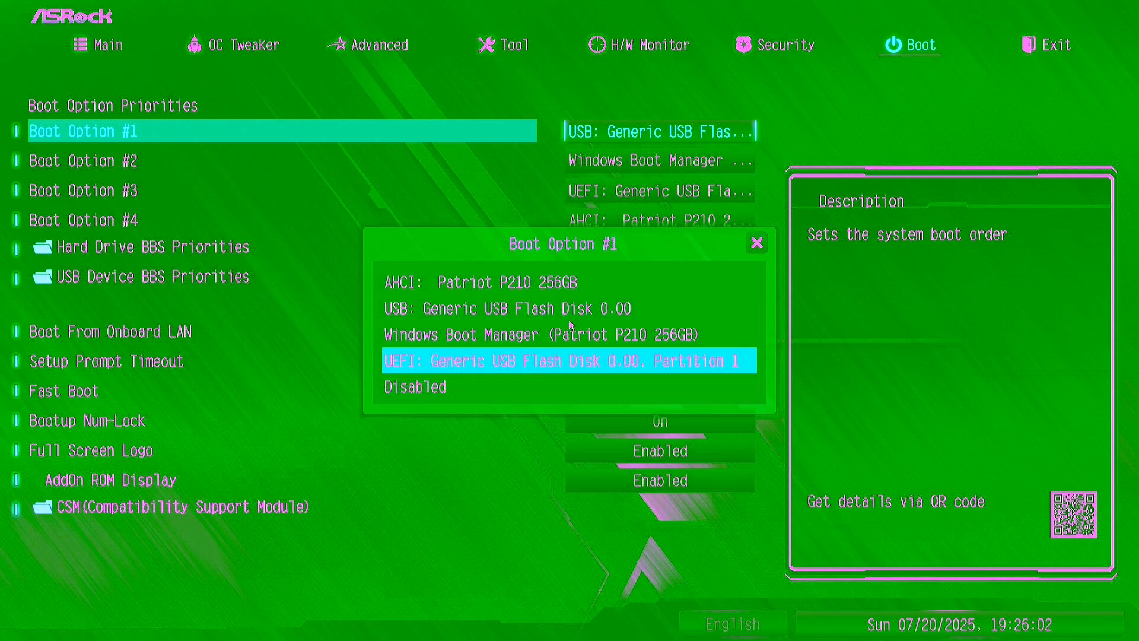
pyautogui.press('Return')
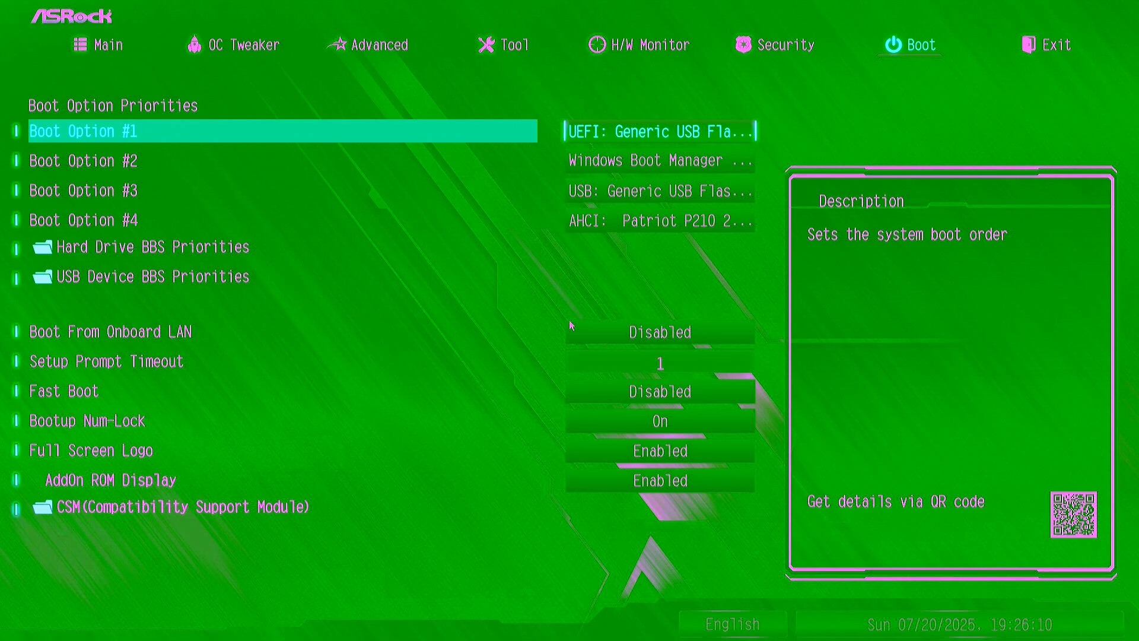
# - Save the configuration changes and exit the UEFI setup
pyautogui.click(1034, 47)
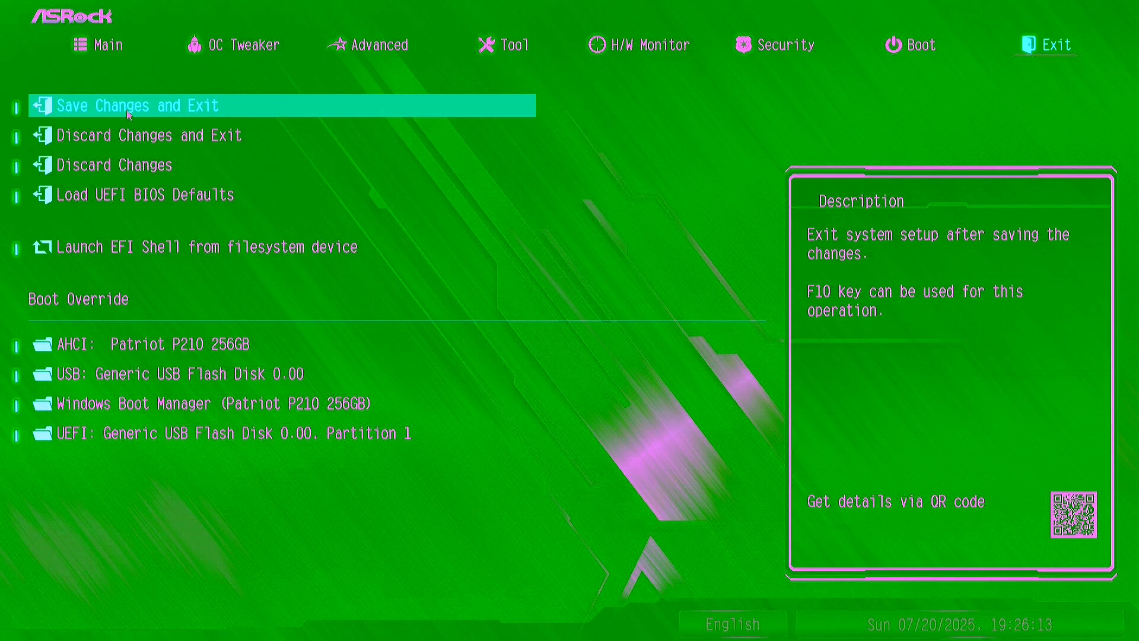
pyautogui.click(109, 112)
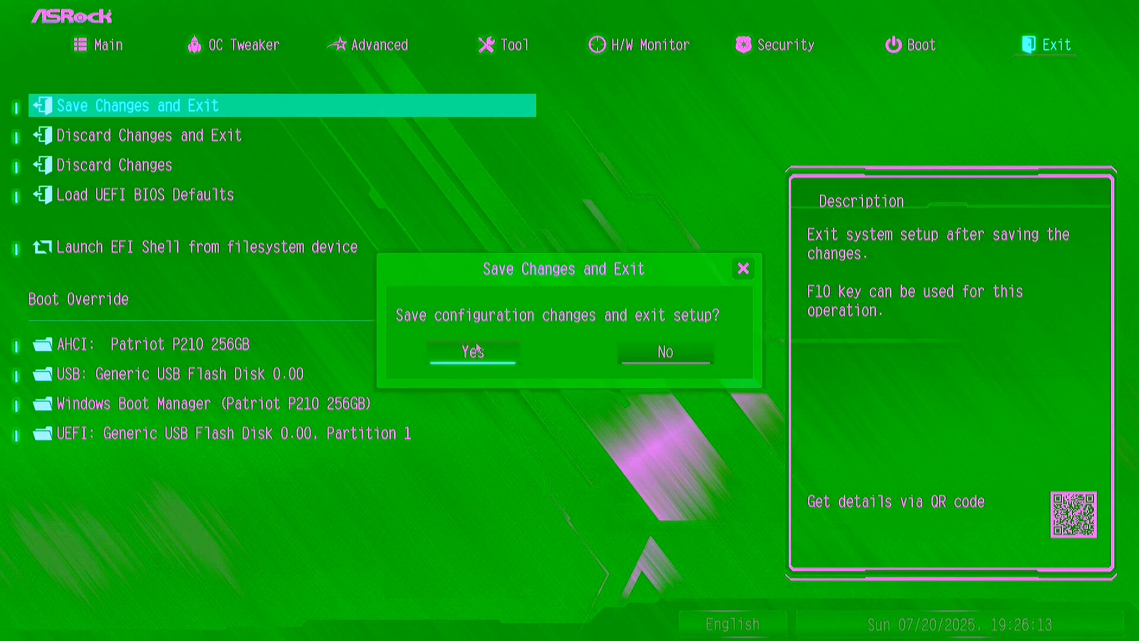
pyautogui.click(484, 363)
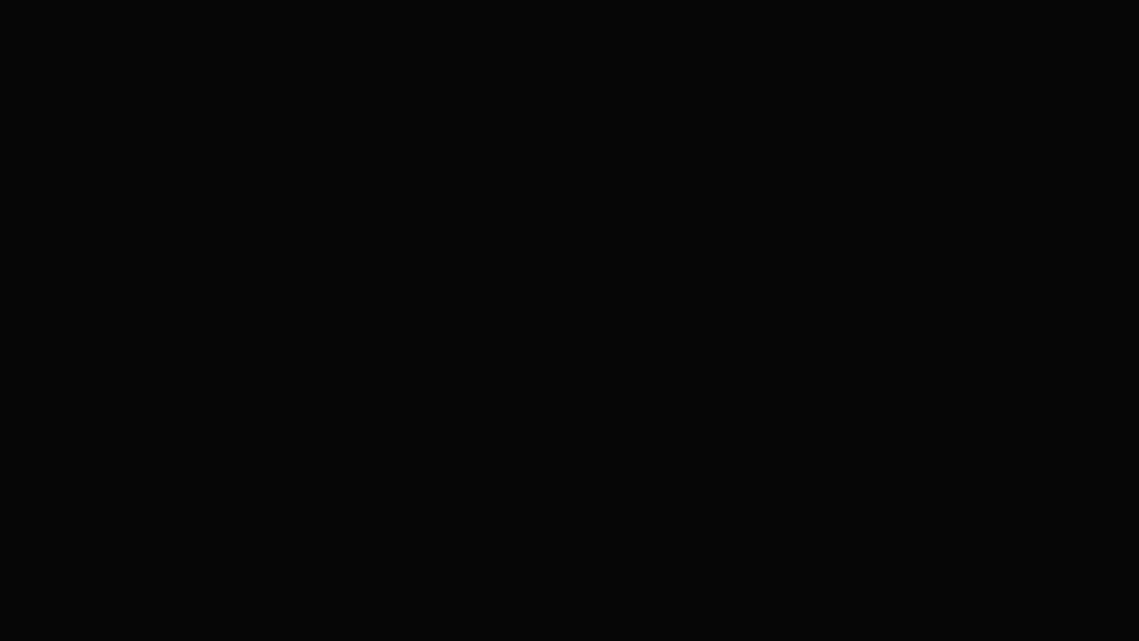
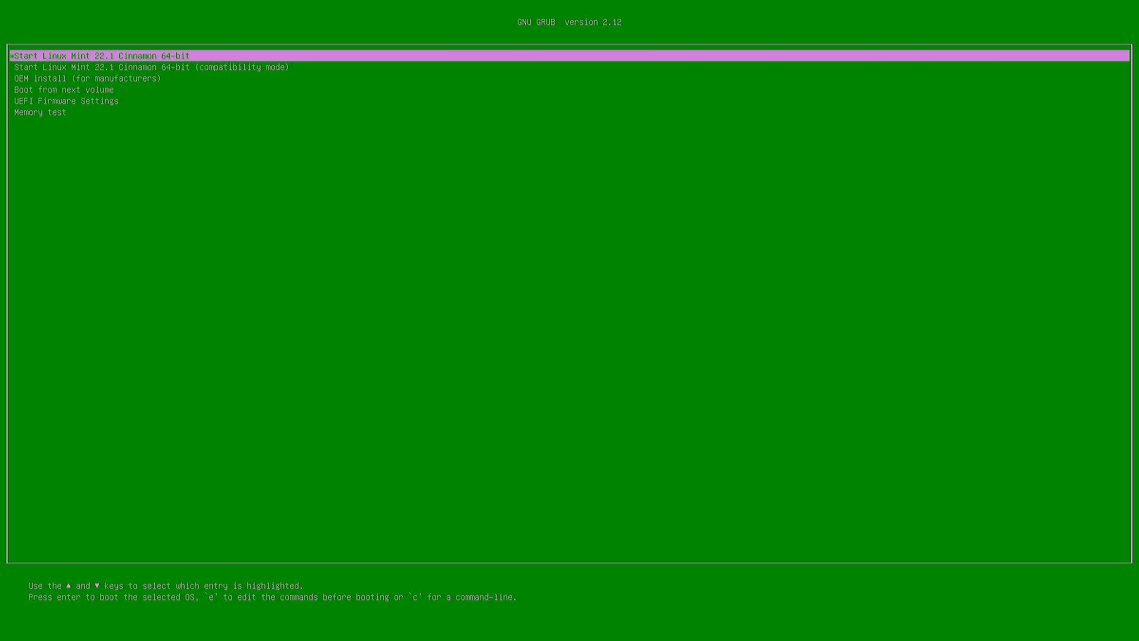
# - Boot into Linux Mint 22.1 Cinnamon 64-bit and open GParted in the live session
pyautogui.press('Return')
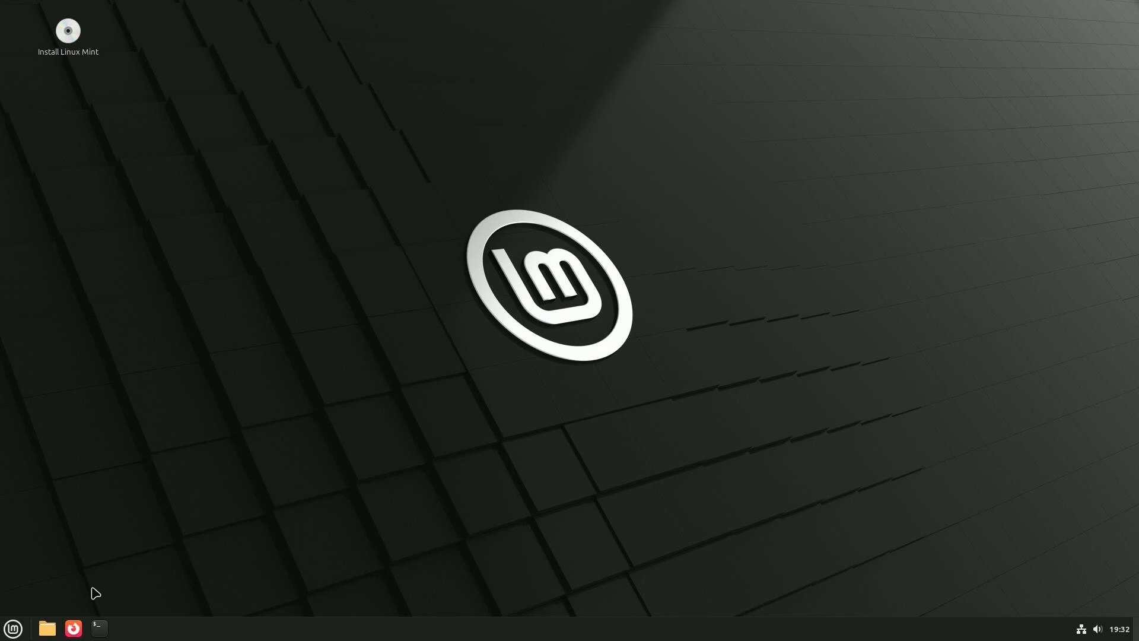
pyautogui.click(15, 627)
pyautogui.moveTo(148, 528)
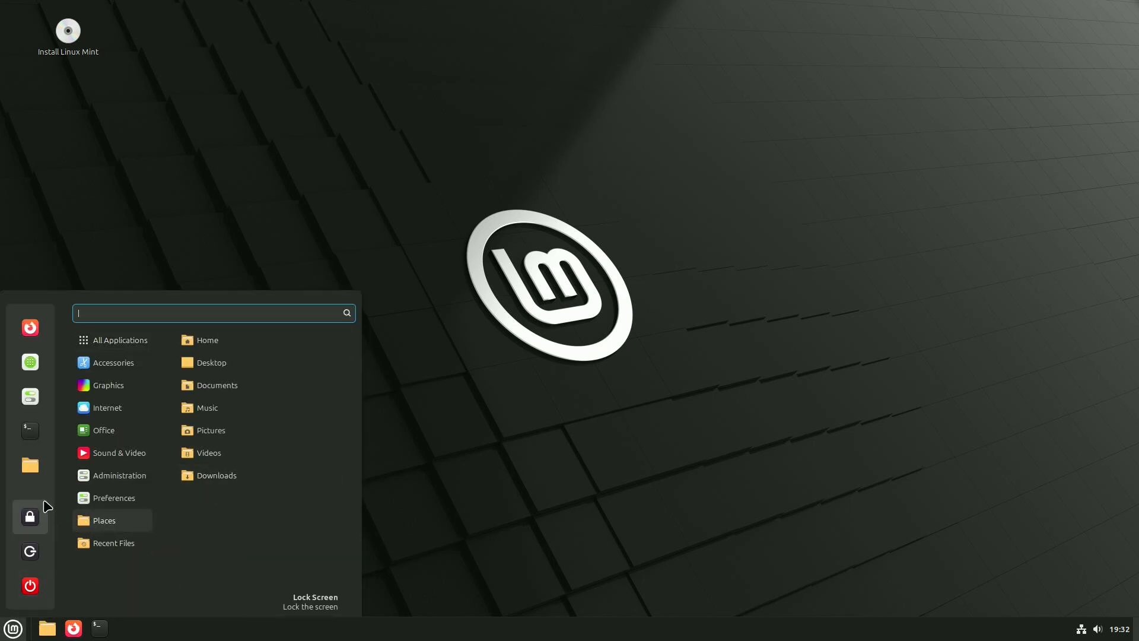
pyautogui.moveTo(83, 501)
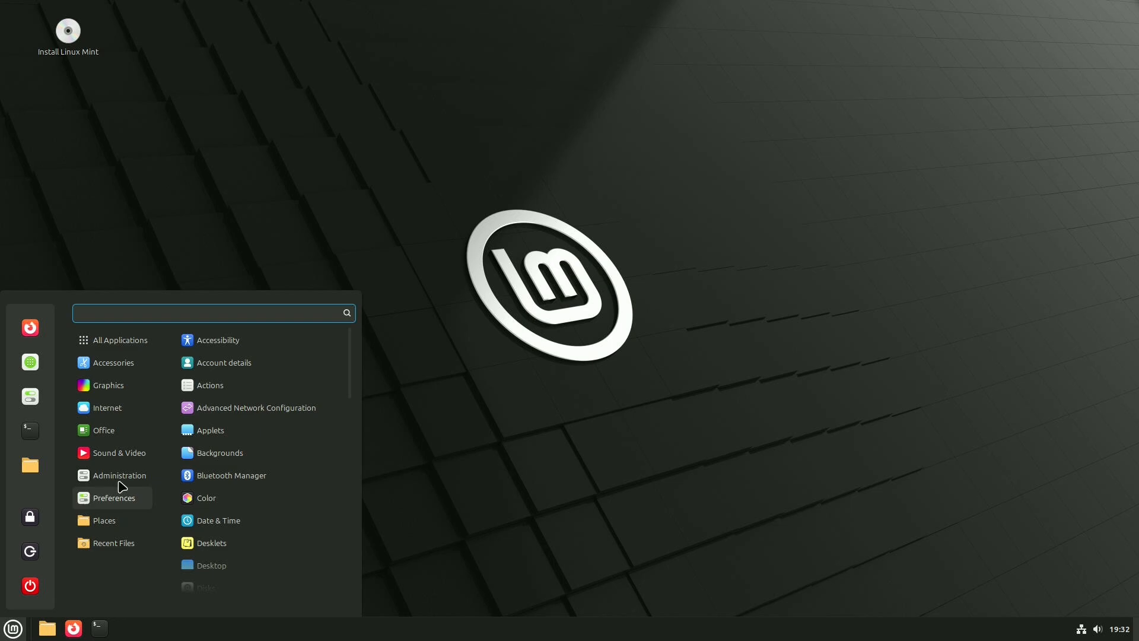
pyautogui.moveTo(122, 483)
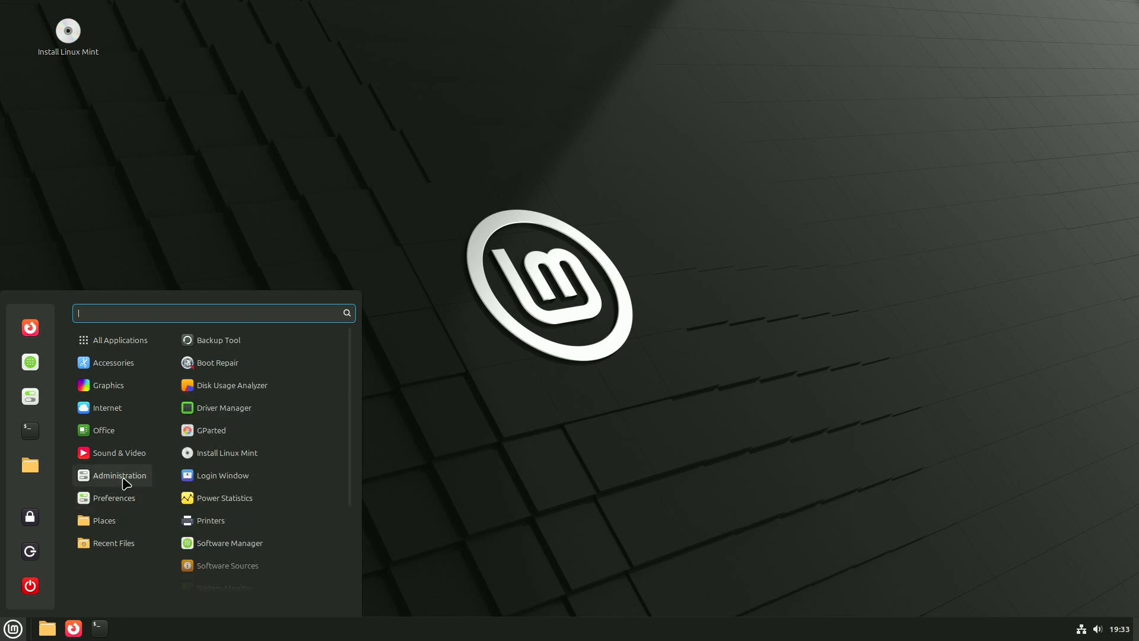
pyautogui.scroll(-1, 217, 483)
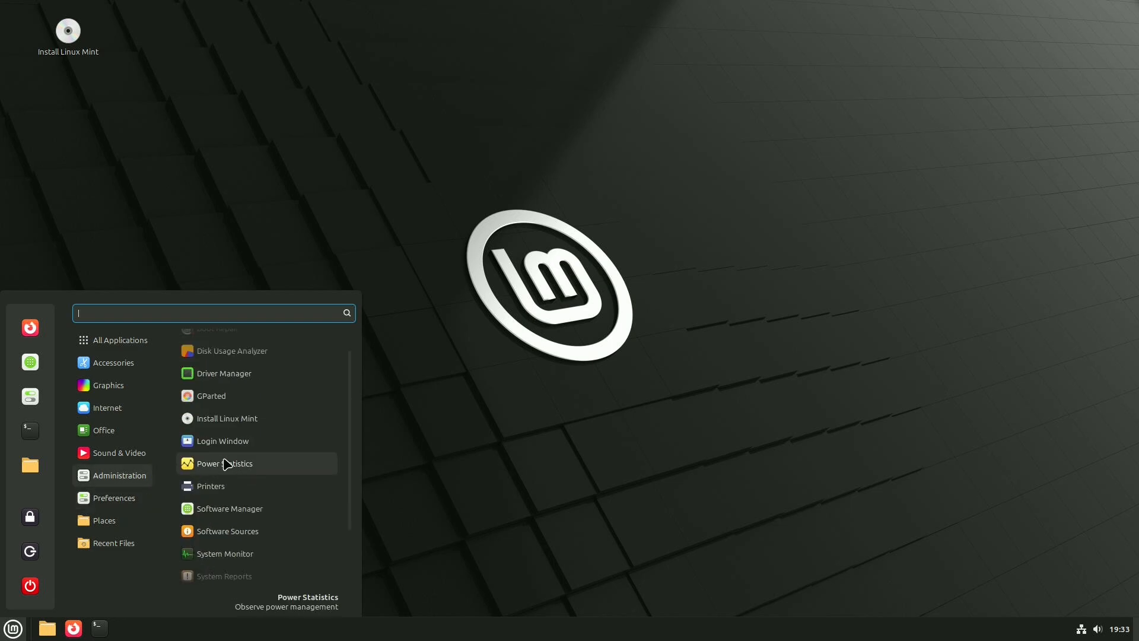
pyautogui.click(206, 399)
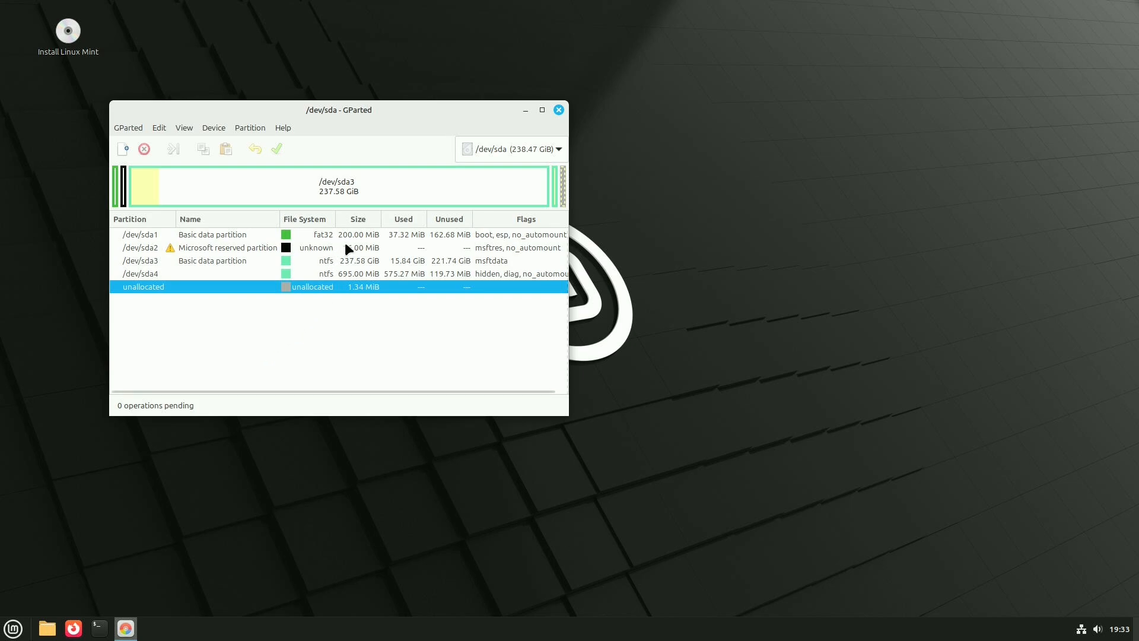
# - Queue the deletion of the Microsoft reserved partition /dev/sda2 and the fat32 partition /dev/sda1
pyautogui.click(228, 248)
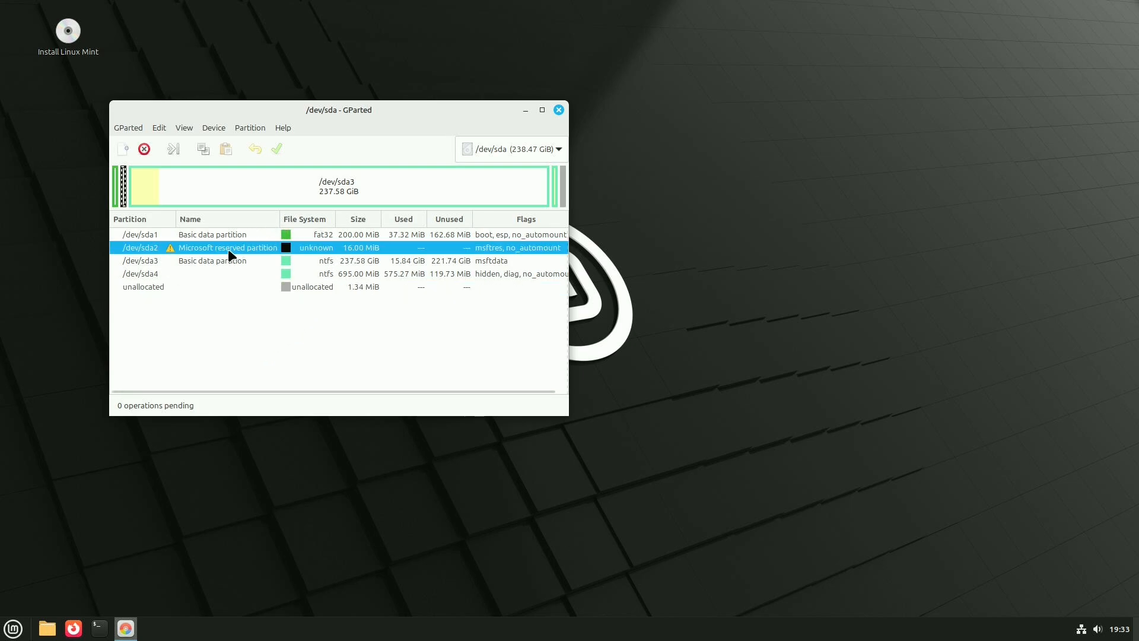
pyautogui.rightClick(227, 248)
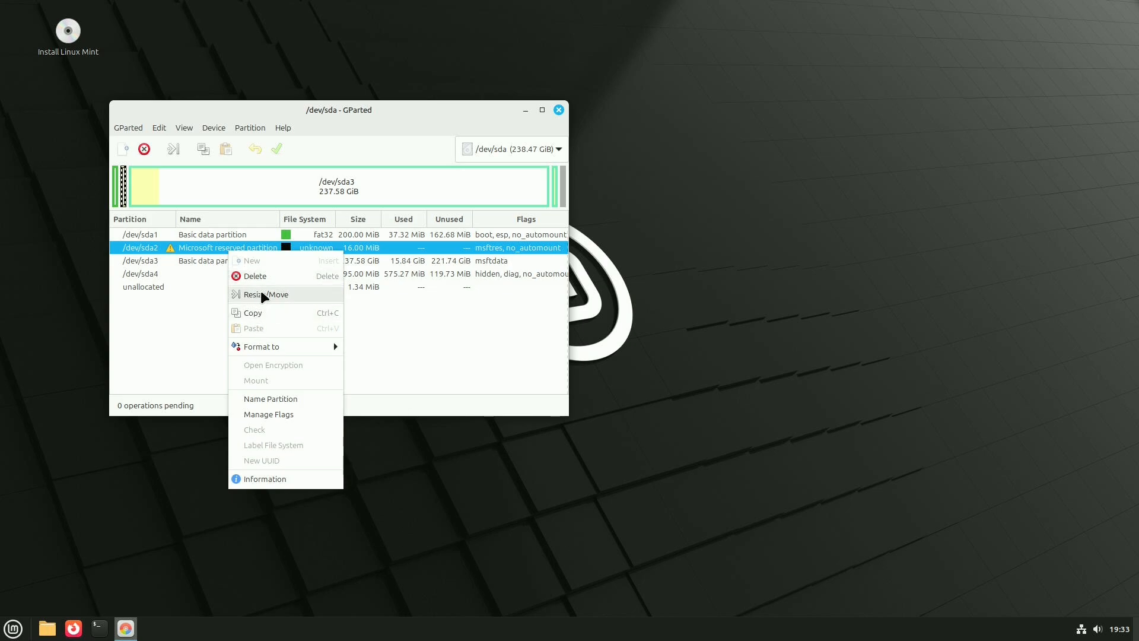
pyautogui.click(282, 277)
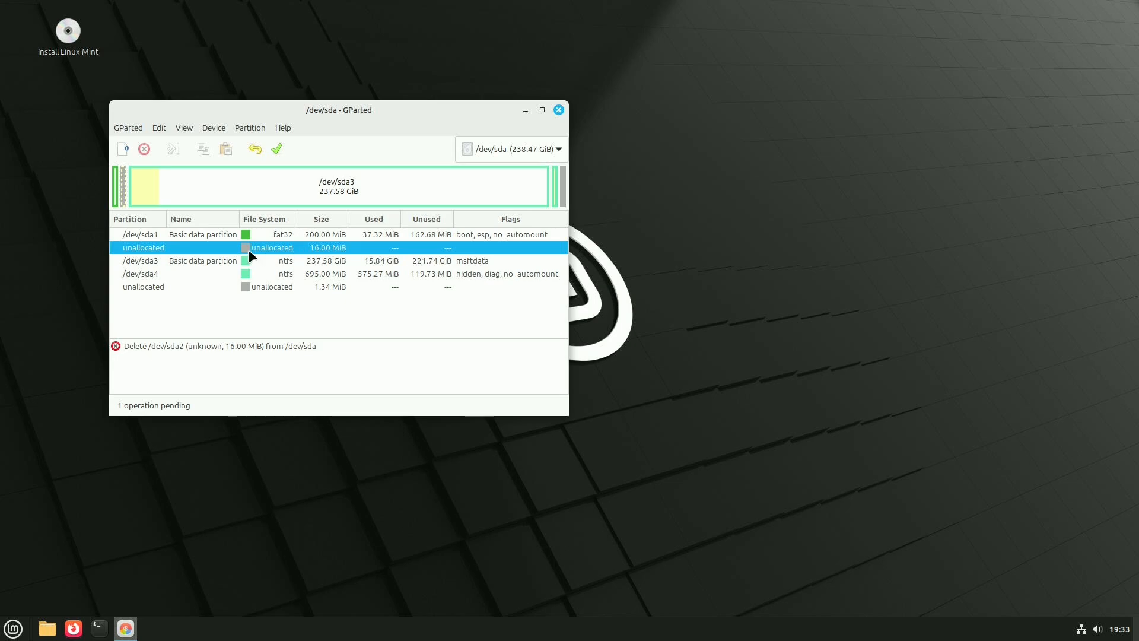
pyautogui.rightClick(217, 235)
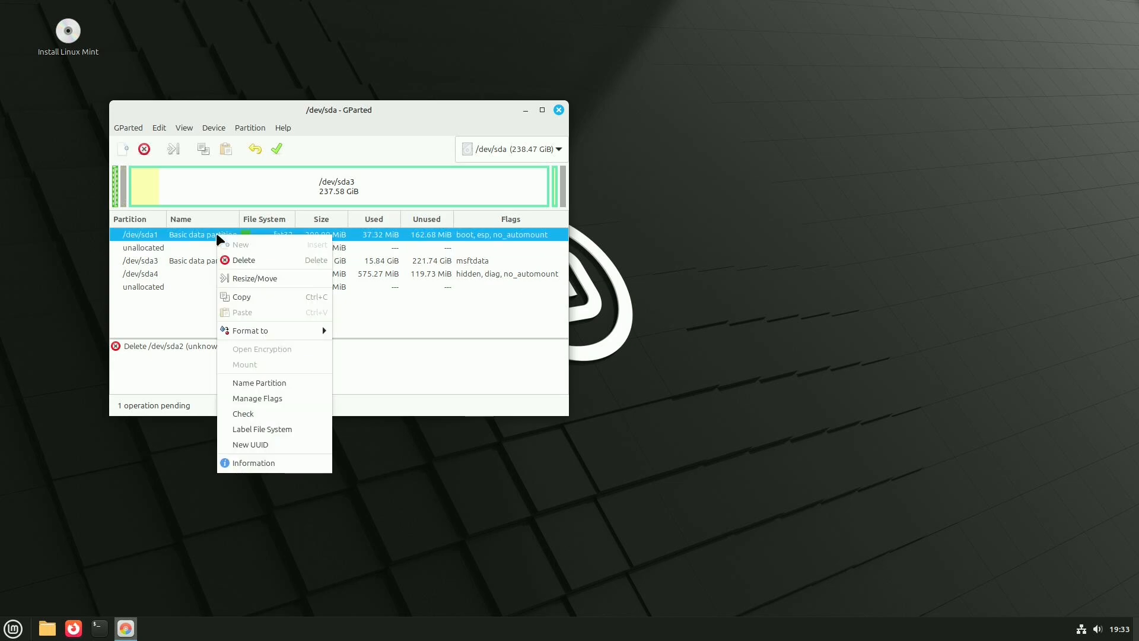
pyautogui.click(226, 264)
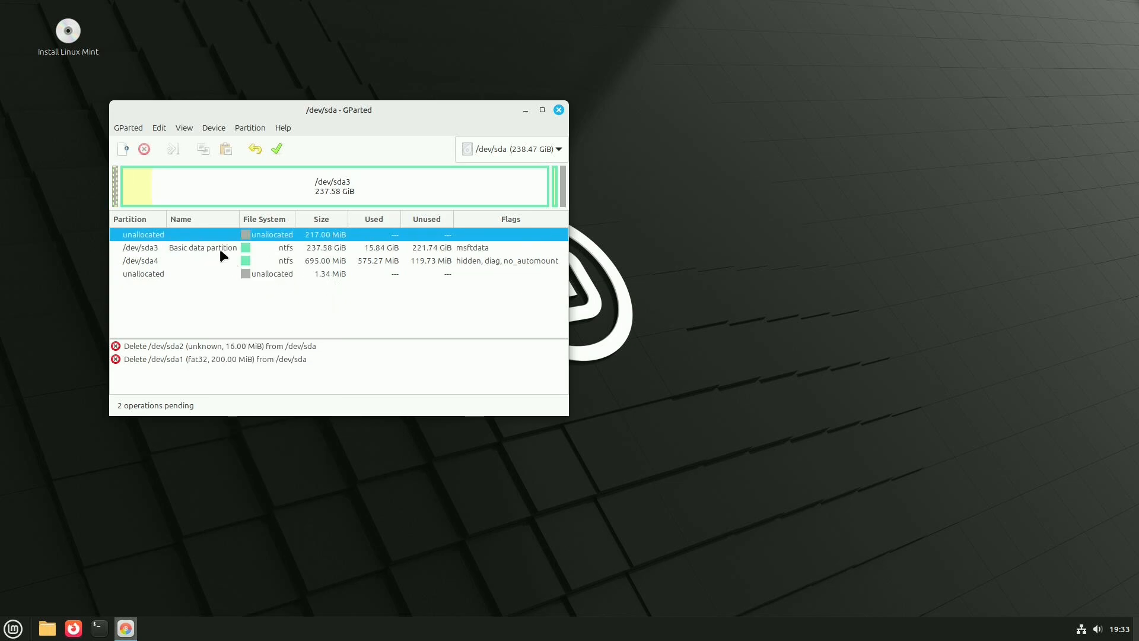
# - Queue the deletion of the two ntfs partitions /dev/sda3 and /dev/sda4
pyautogui.click(213, 249)
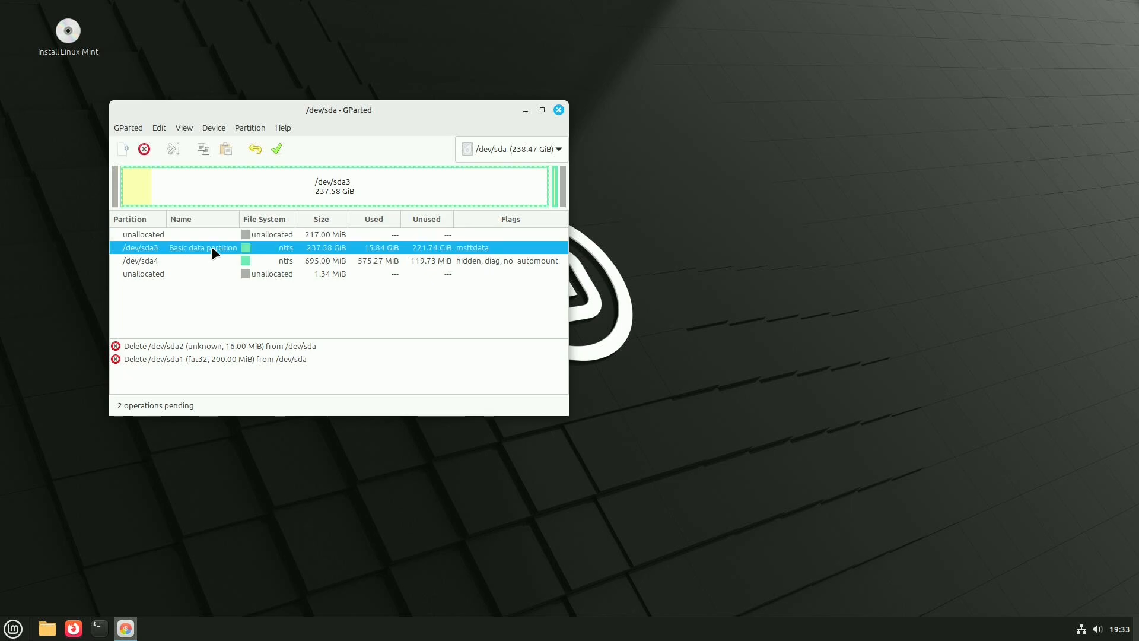
pyautogui.rightClick(279, 249)
pyautogui.click(290, 272)
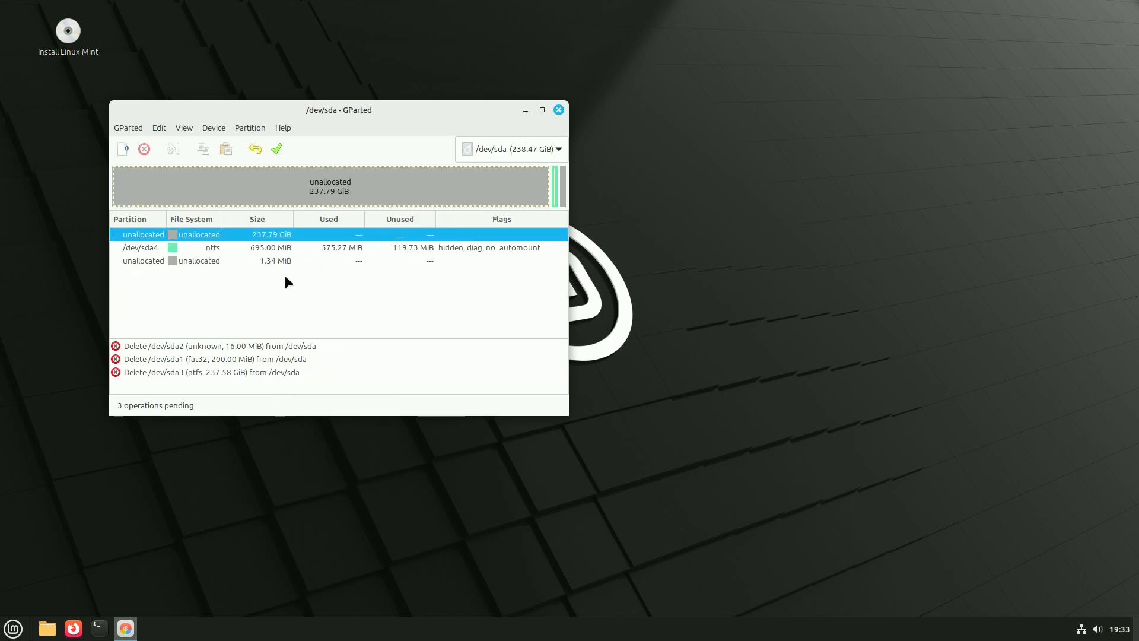
pyautogui.click(259, 247)
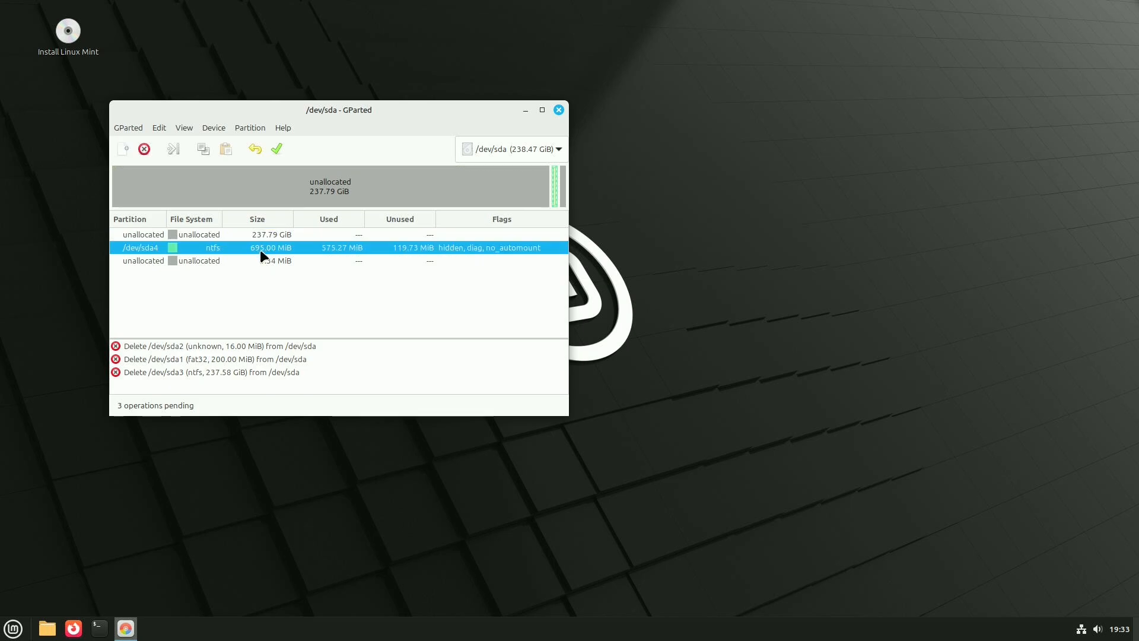
pyautogui.rightClick(256, 248)
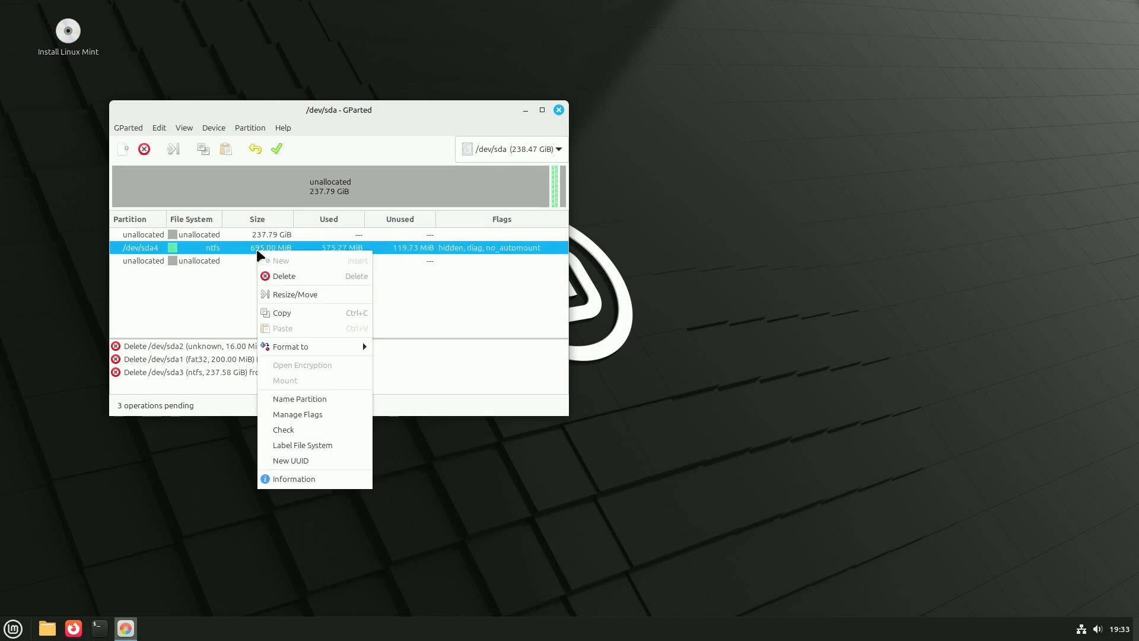
pyautogui.click(284, 277)
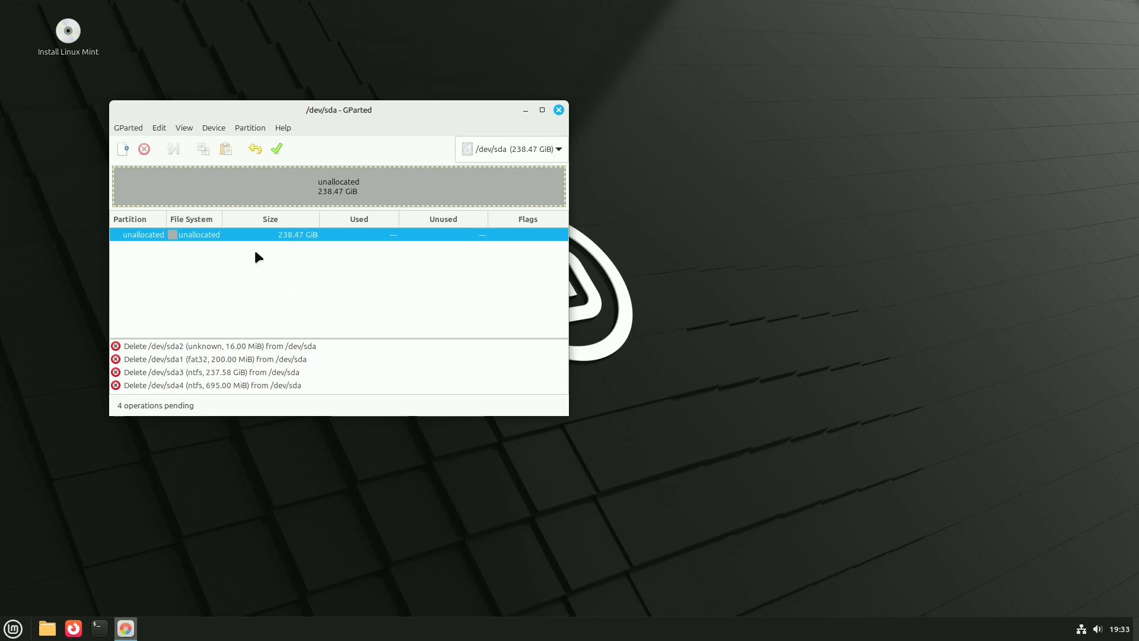
# - Apply all pending partition deletions to /dev/sda, review the operation details and close GParted
pyautogui.click(558, 110)
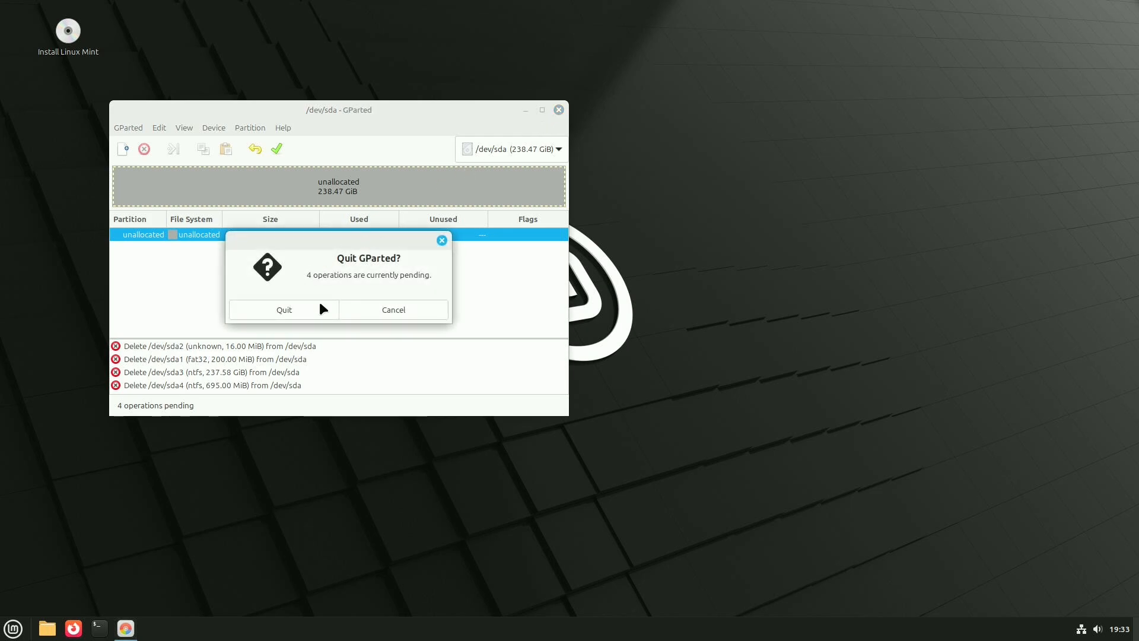
pyautogui.click(397, 314)
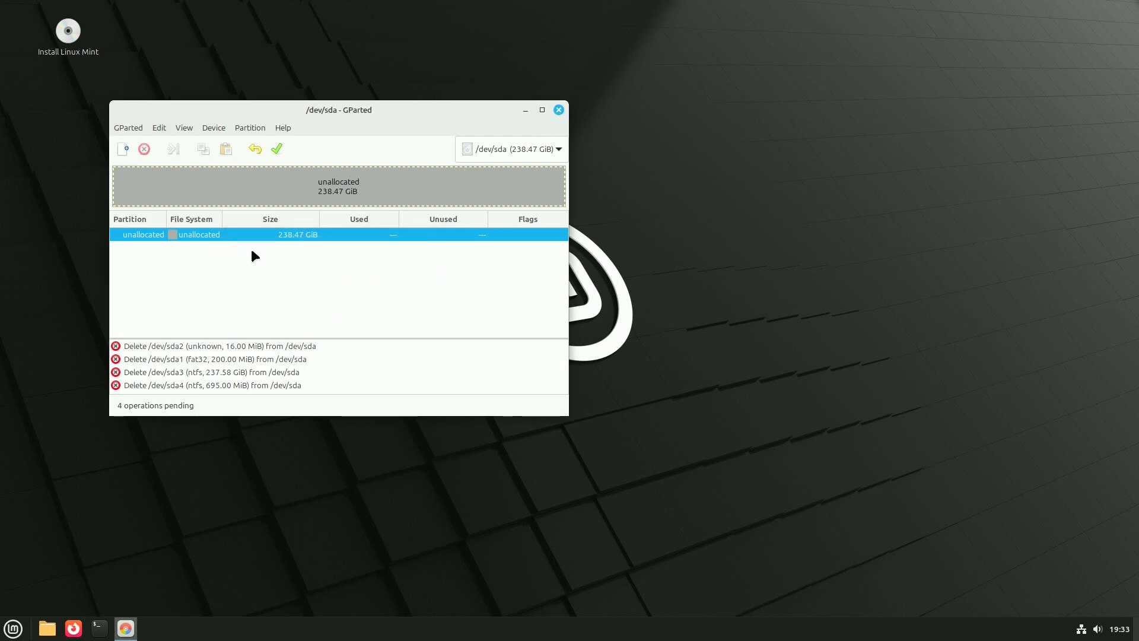
pyautogui.click(275, 147)
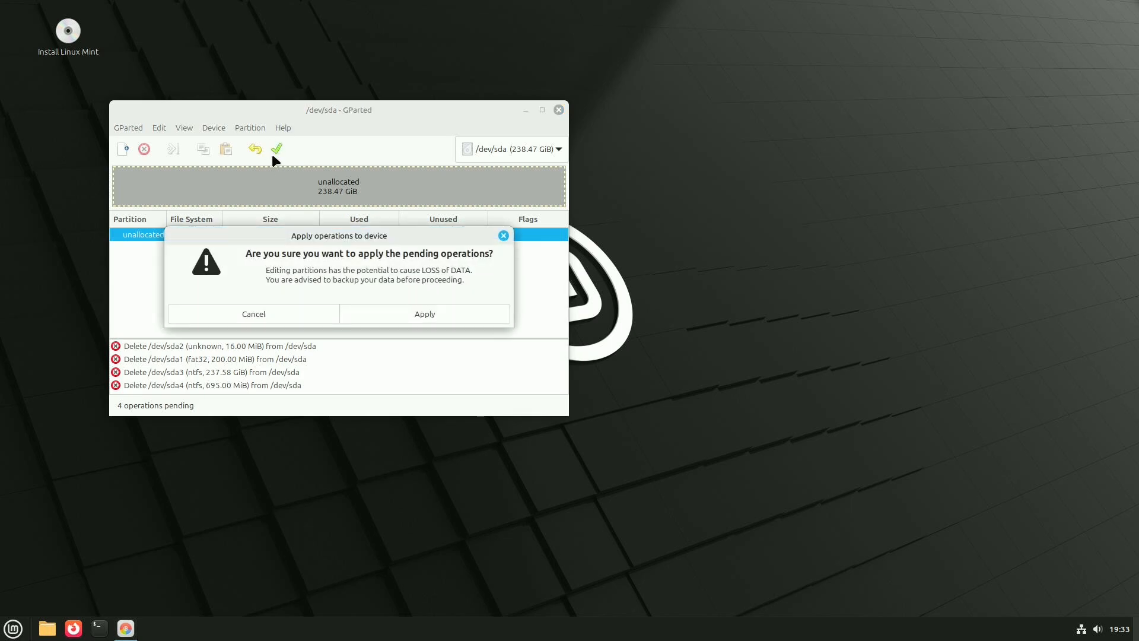
pyautogui.click(372, 312)
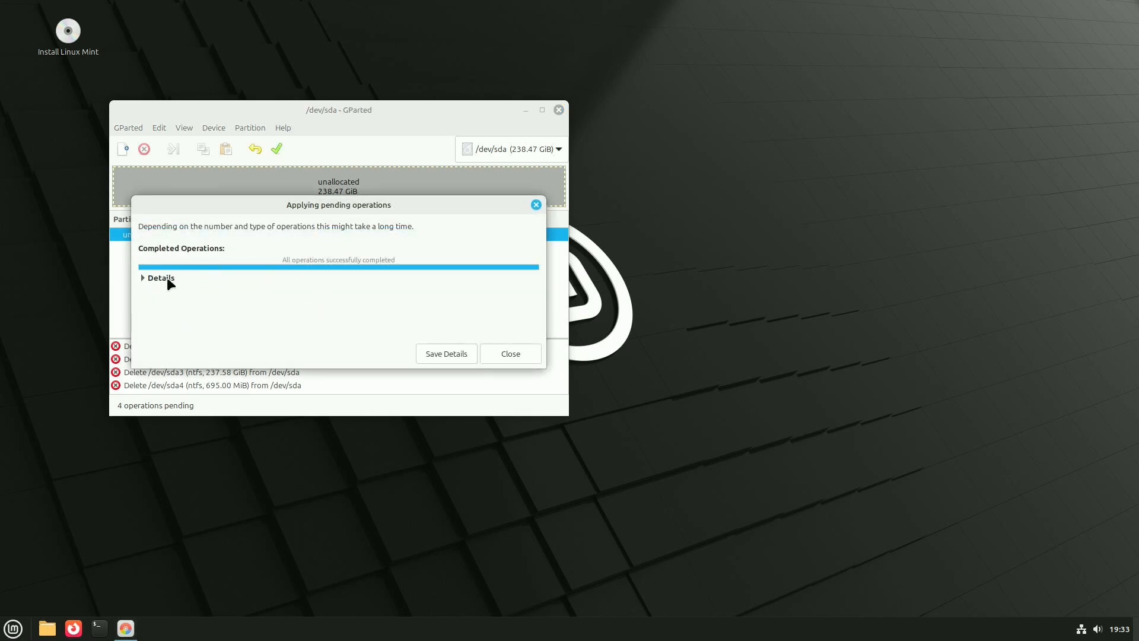
pyautogui.click(167, 277)
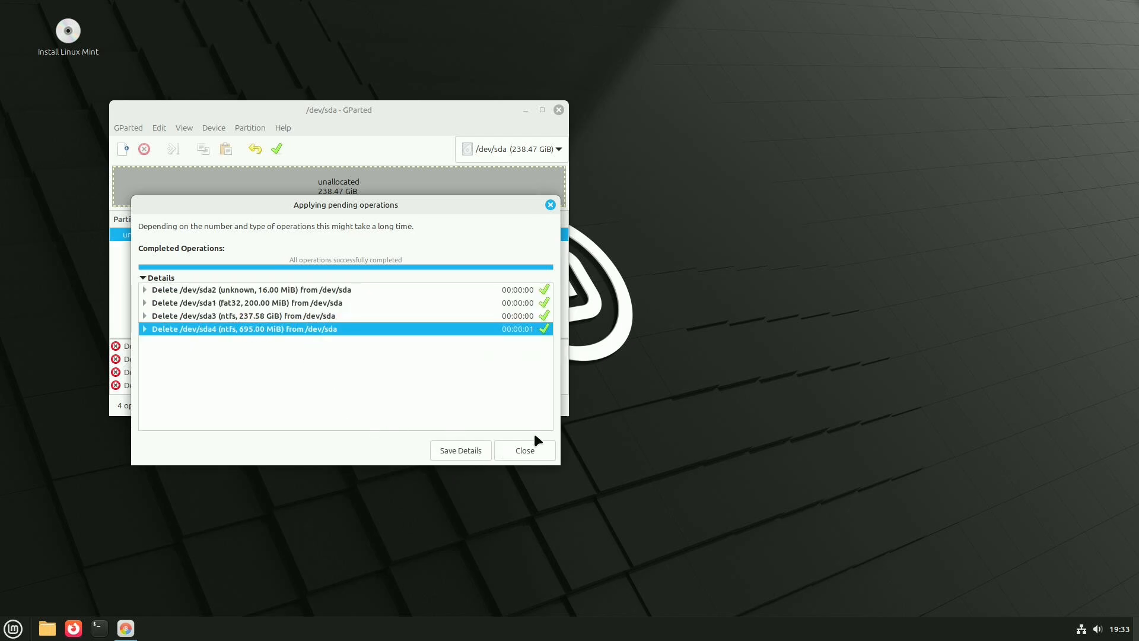
pyautogui.click(525, 451)
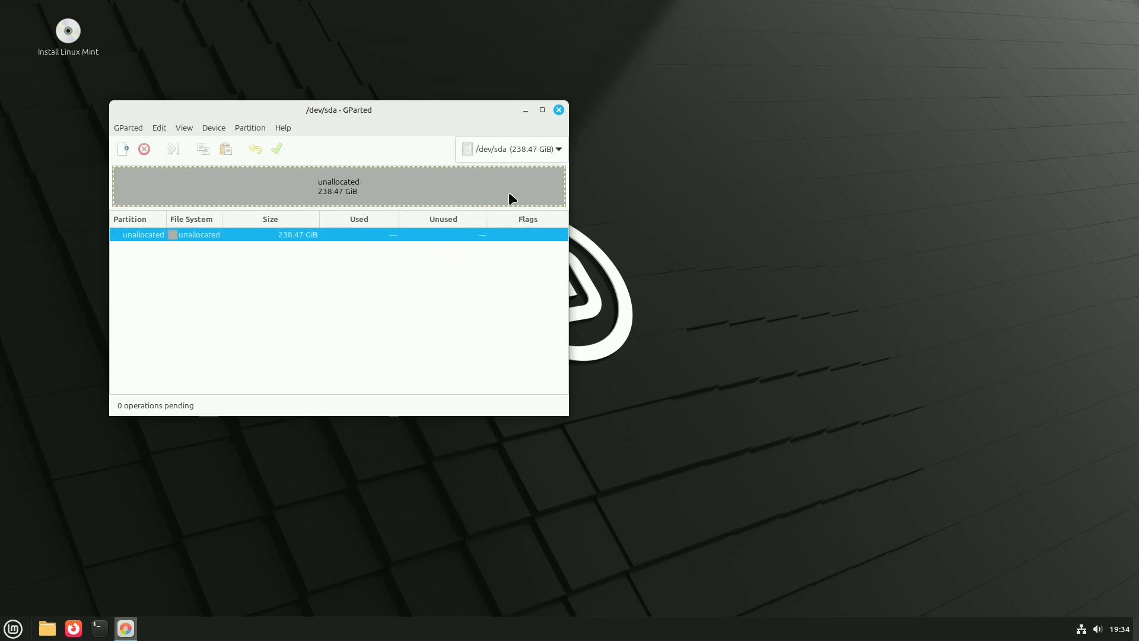
pyautogui.click(559, 110)
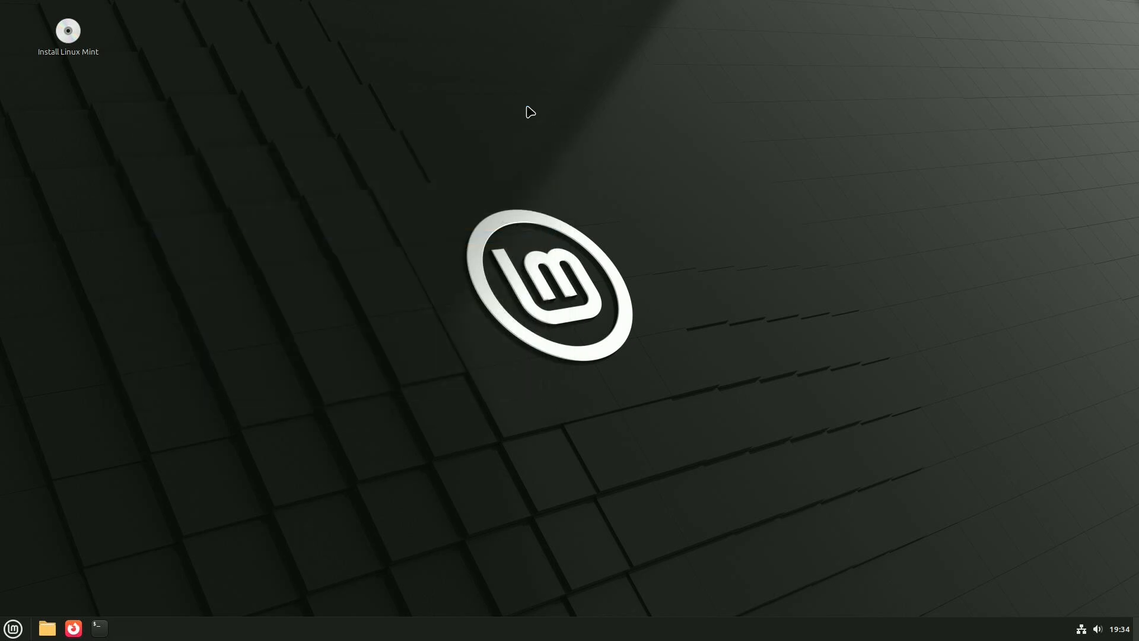
# - Start the Linux Mint installer and proceed to the installation type using English and the English (US) keyboard layout
pyautogui.click(67, 41)
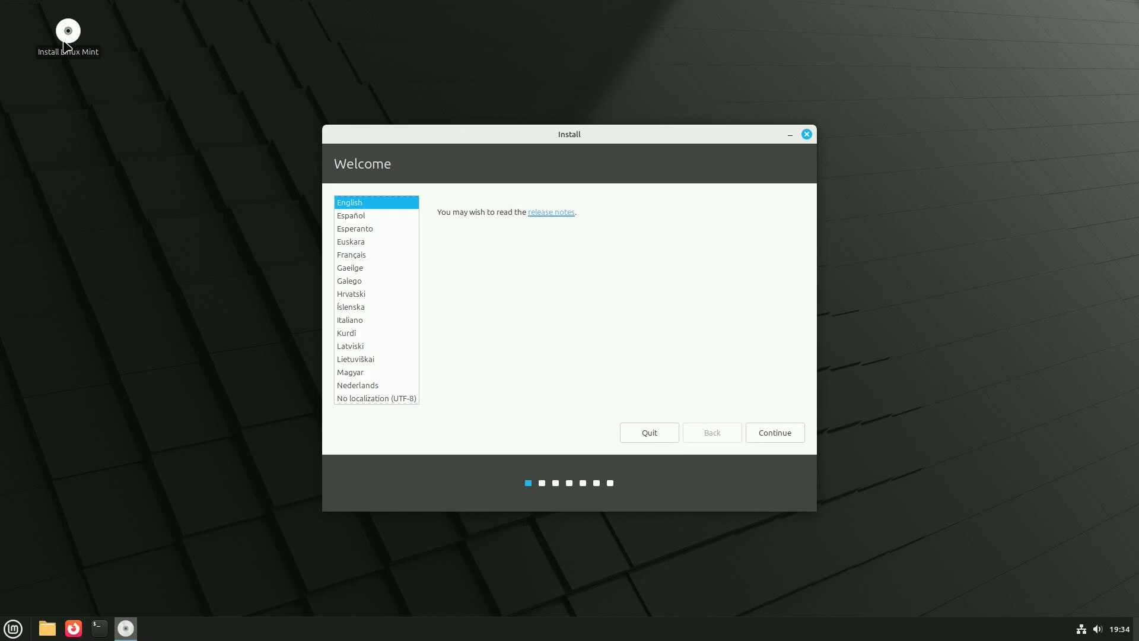
pyautogui.click(780, 437)
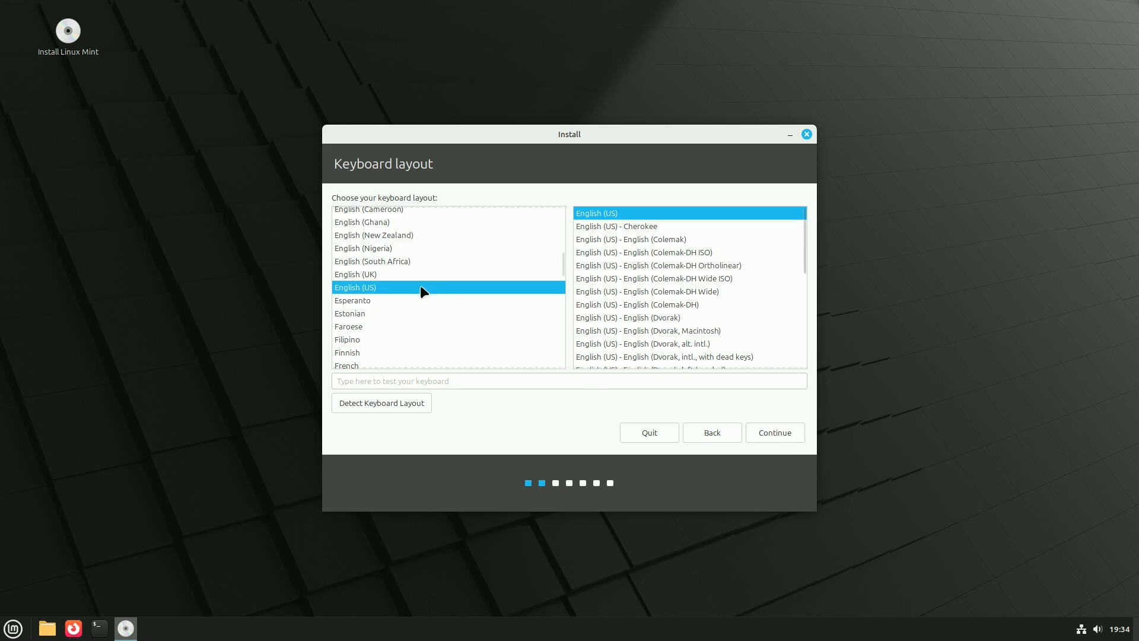
pyautogui.click(799, 437)
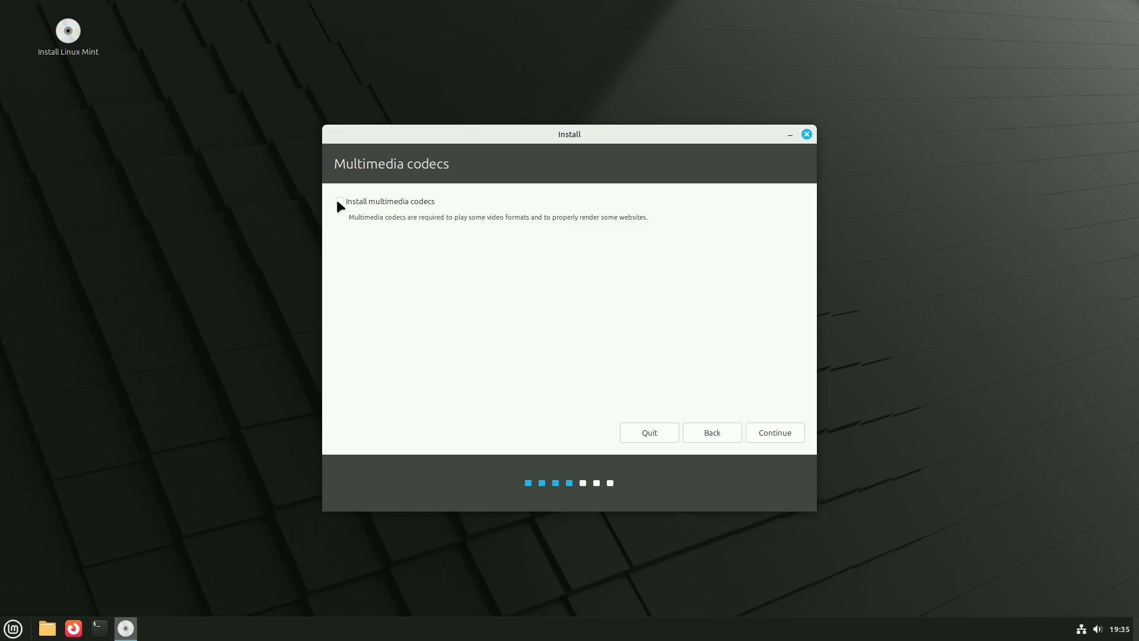
pyautogui.click(787, 431)
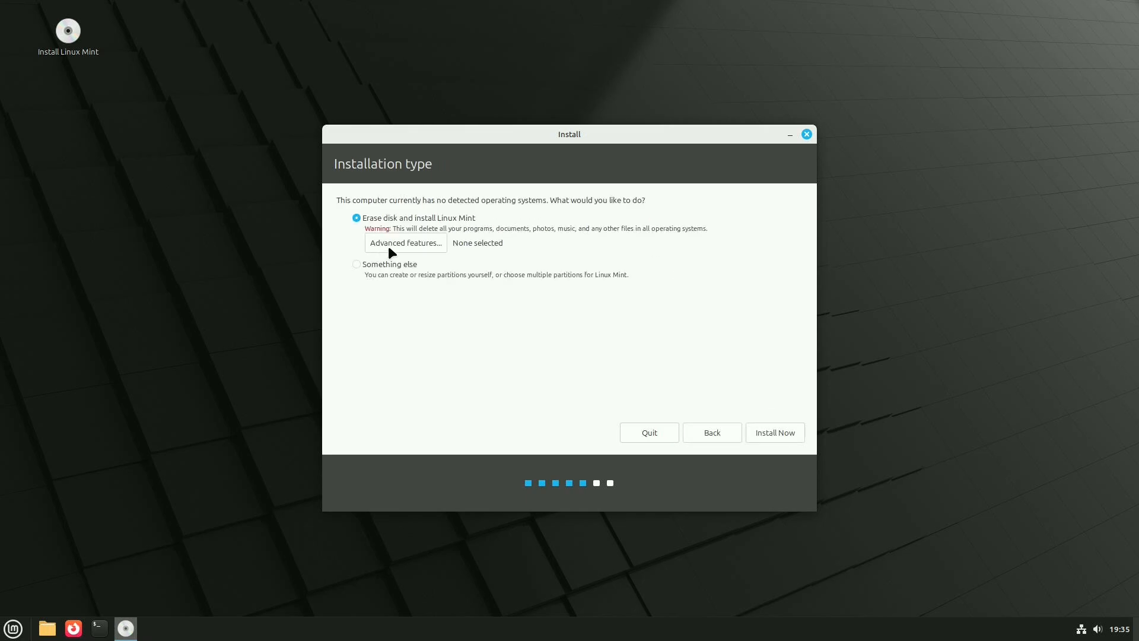
# - Install with the erase-disk option, accept writing the changes to the disk and set the location to New York
pyautogui.click(771, 433)
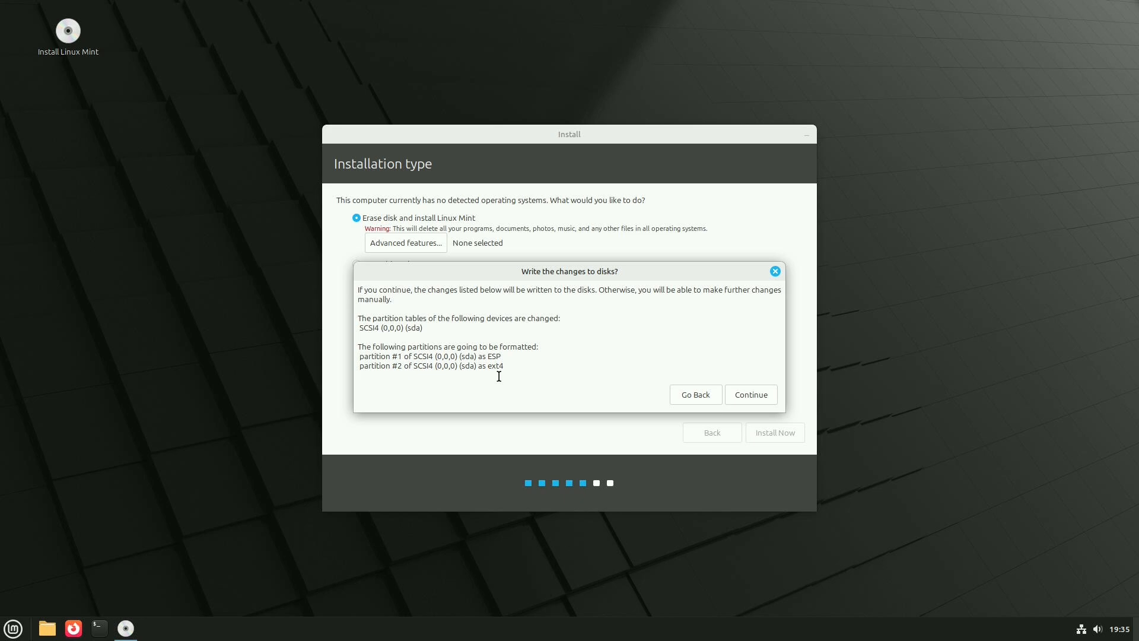
pyautogui.click(757, 398)
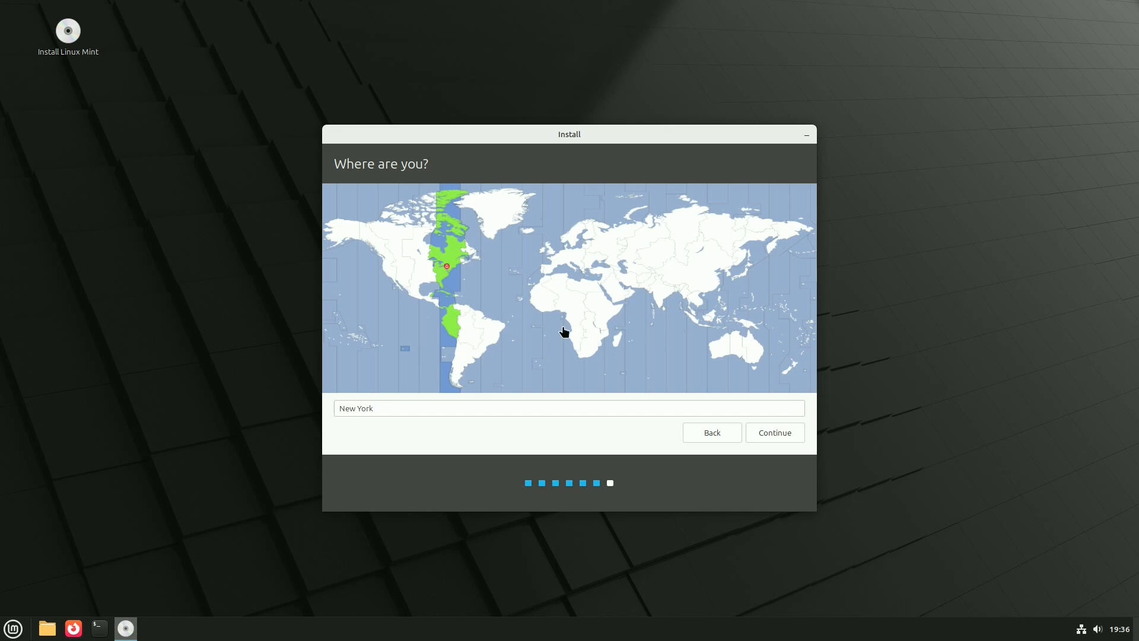
pyautogui.click(443, 261)
pyautogui.click(761, 433)
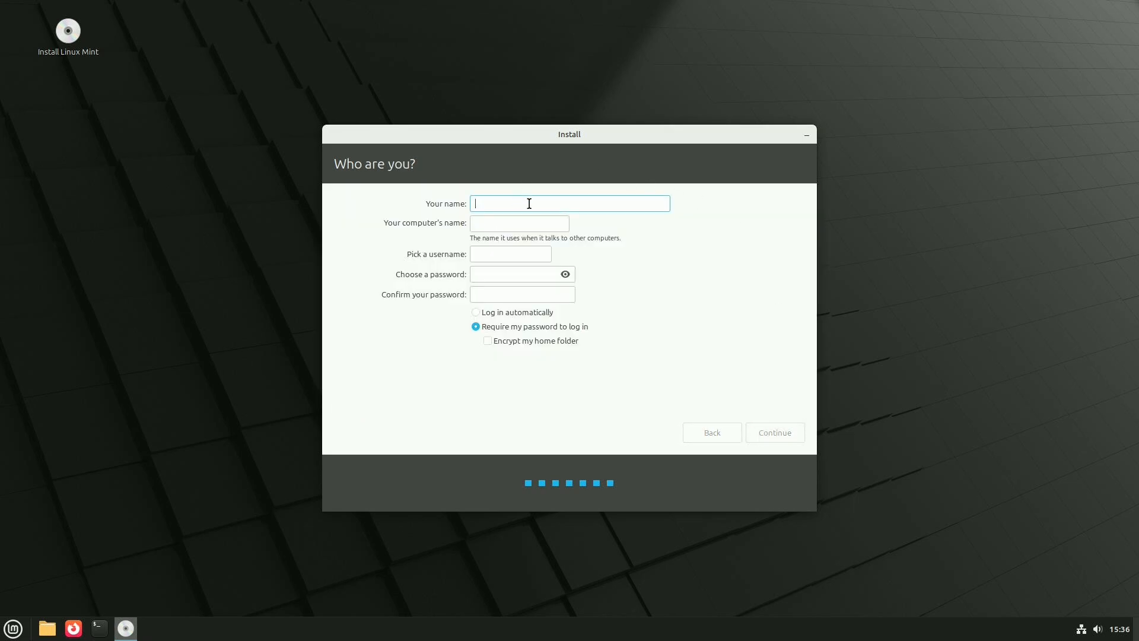
# - Enter the user's name in the account form, accept the suggested computer name and username, and fill in the account password
pyautogui.write('mike')
pyautogui.press('Tab')
pyautogui.press('Tab')
pyautogui.press('Tab')
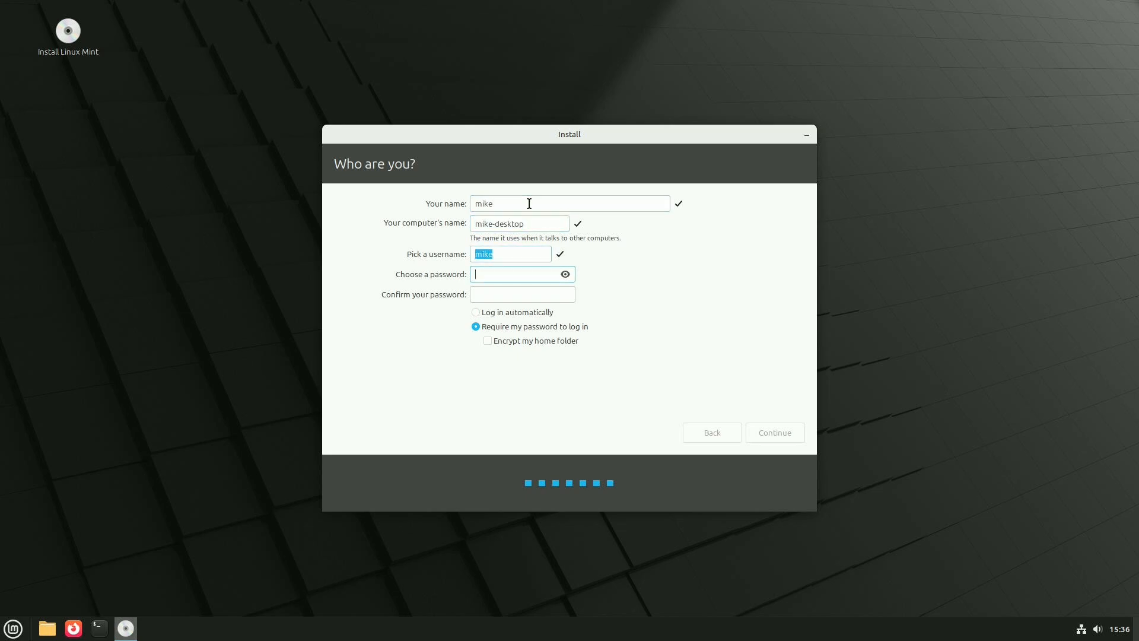
pyautogui.write('12345678')
pyautogui.hotkey('shift', 'Tab')
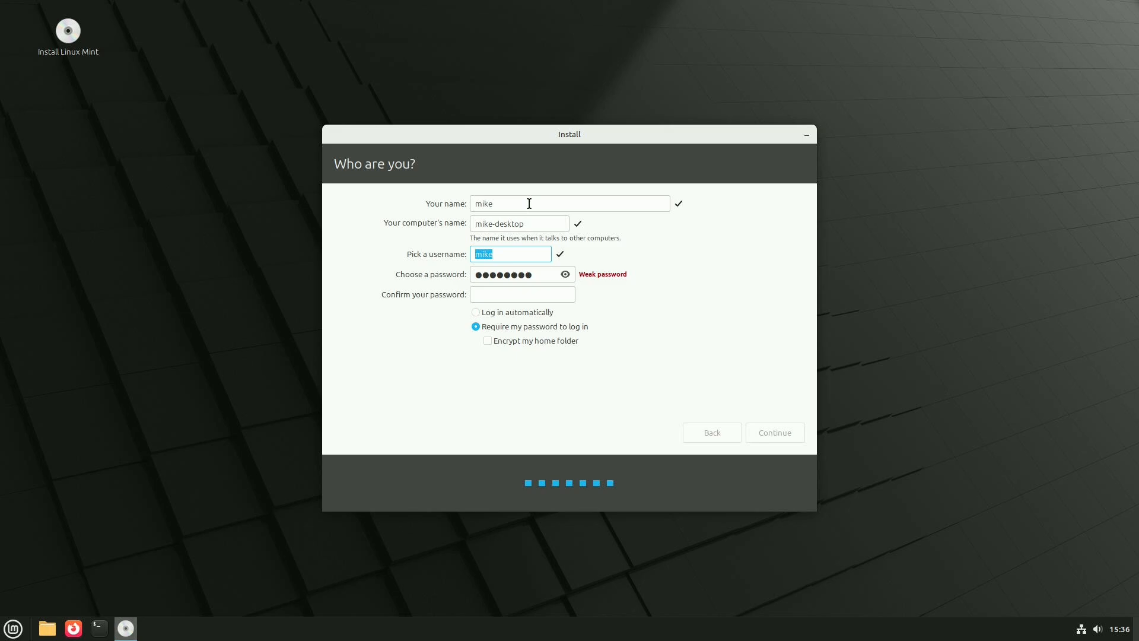
pyautogui.press('XF86AudioPlay')
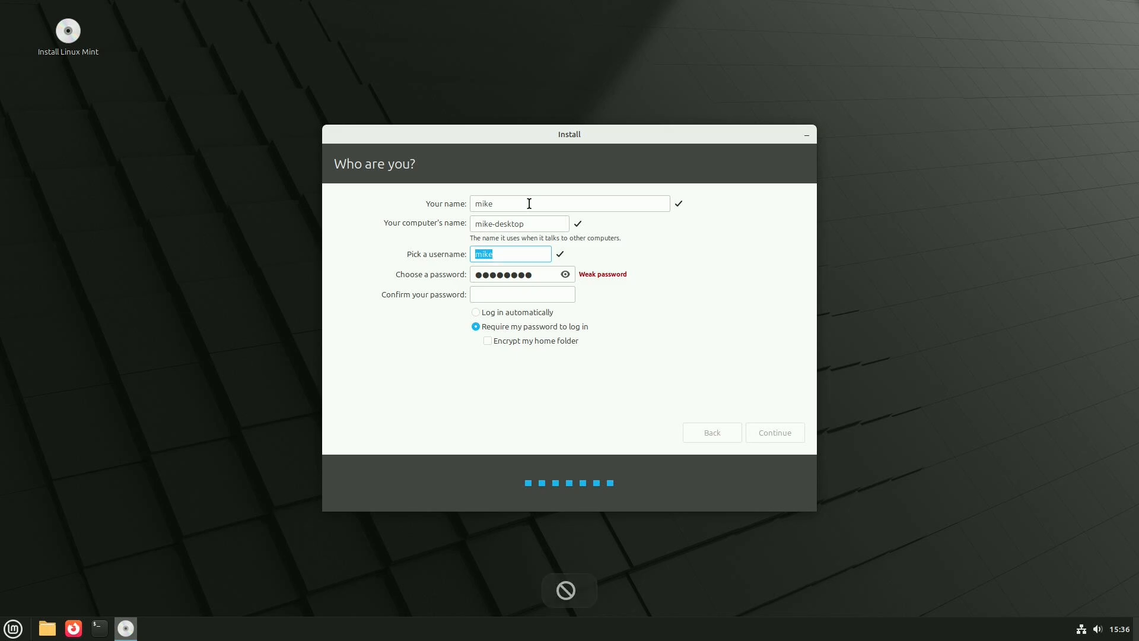
pyautogui.write('68')
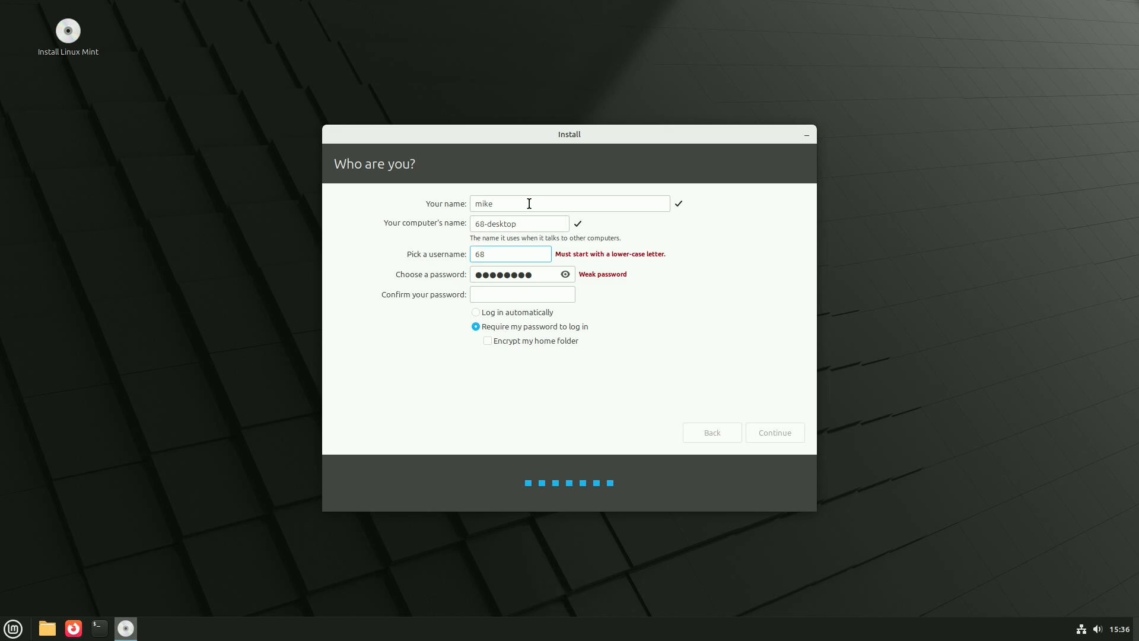
pyautogui.press('BackSpace')
pyautogui.press('BackSpace')
pyautogui.write('mike')
# - Replace the account password with a longer one and enter it again in the confirmation field
pyautogui.moveTo(532, 275); pyautogui.dragTo(362, 279)
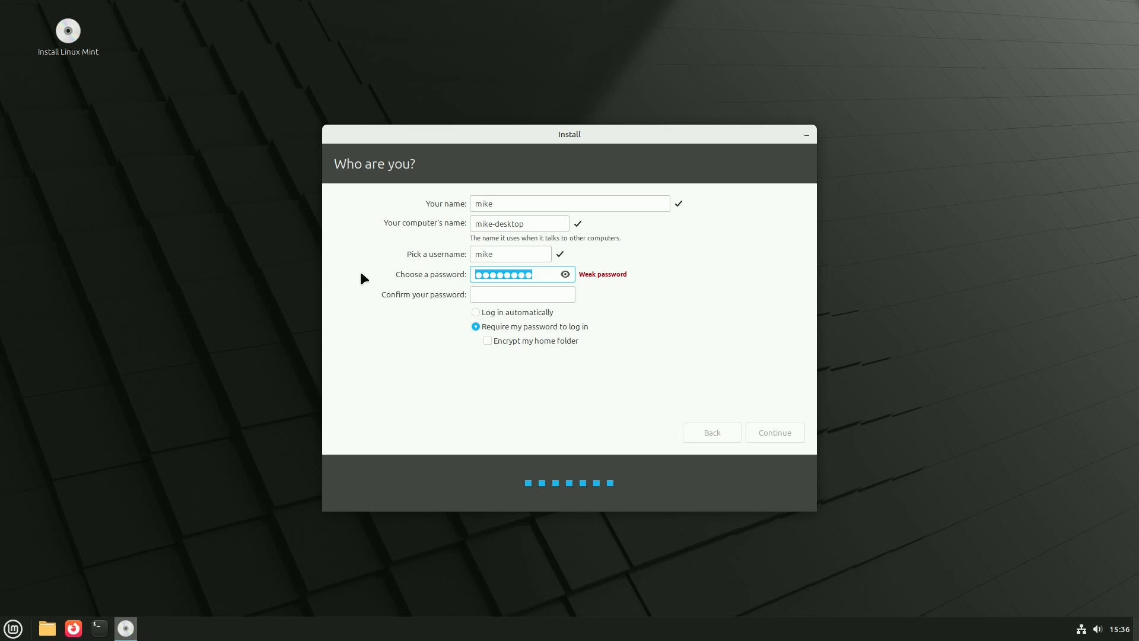
pyautogui.write('●')
pyautogui.press('BackSpace')
pyautogui.write('●●●●●●●●●●')
pyautogui.press('Tab')
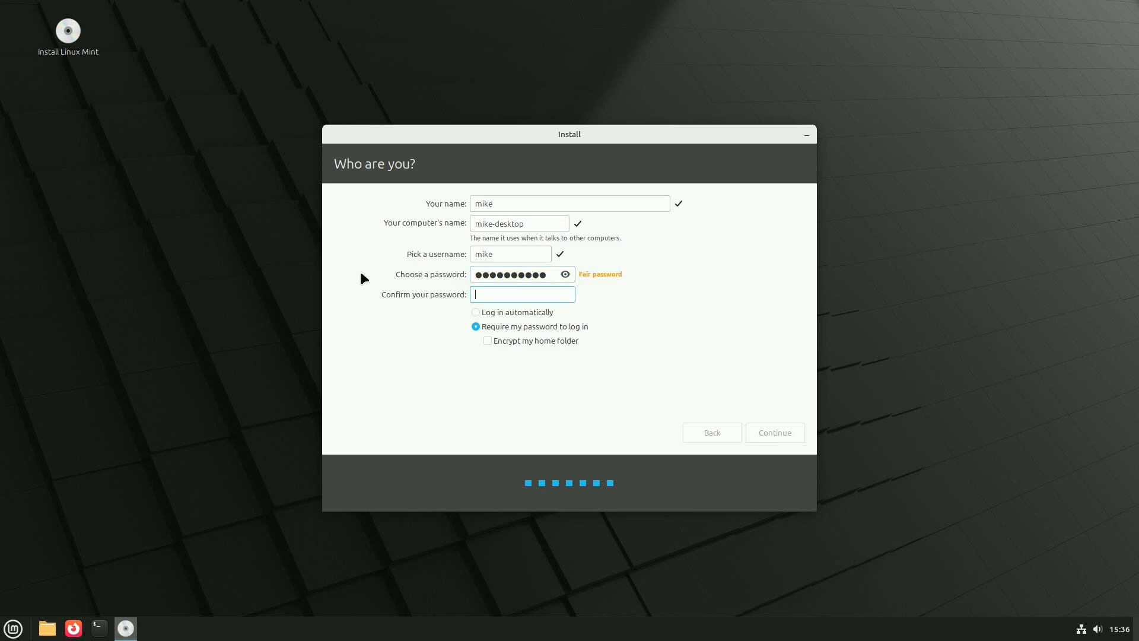
pyautogui.write('●●●●●●●●●●')
# - Set the account to log in automatically, complete the installation and restart into the installed system
pyautogui.click(476, 312)
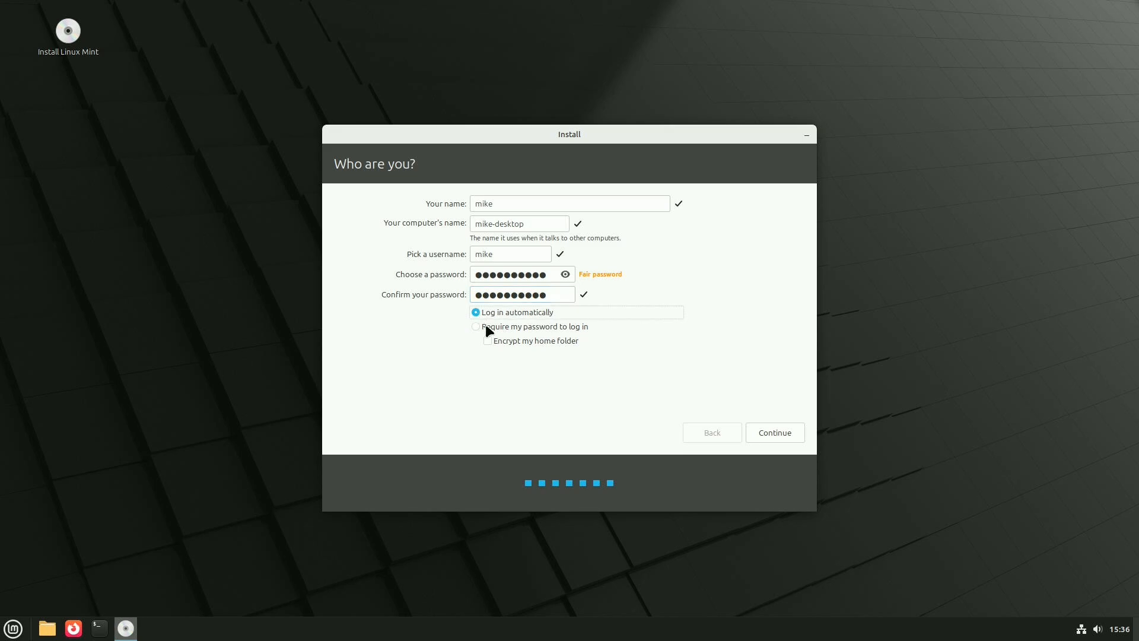
pyautogui.click(780, 429)
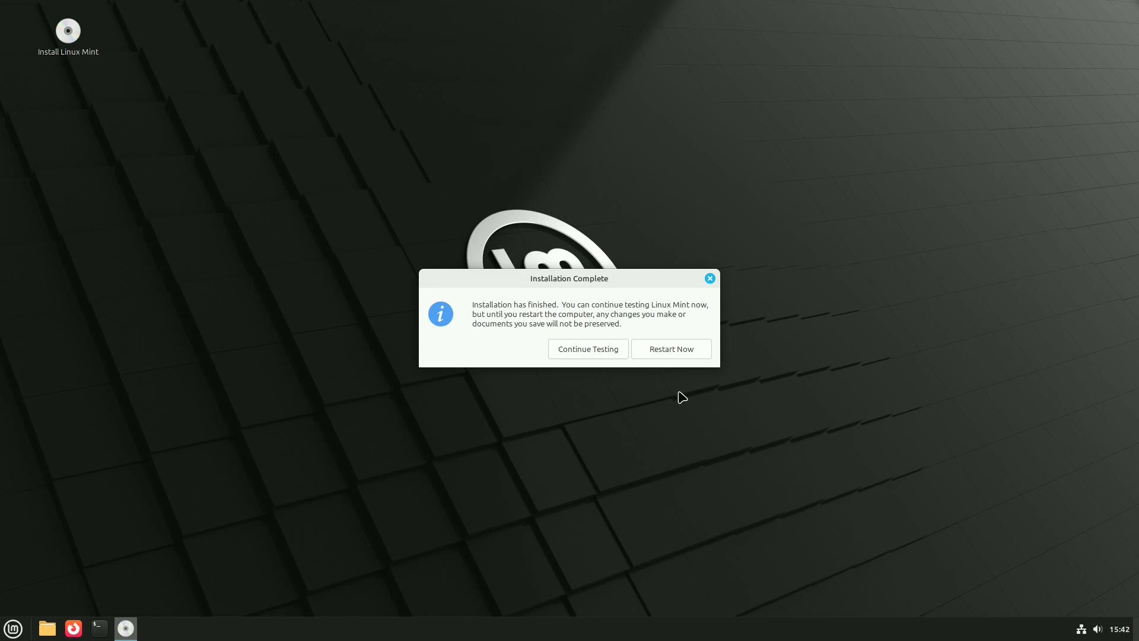
pyautogui.click(674, 351)
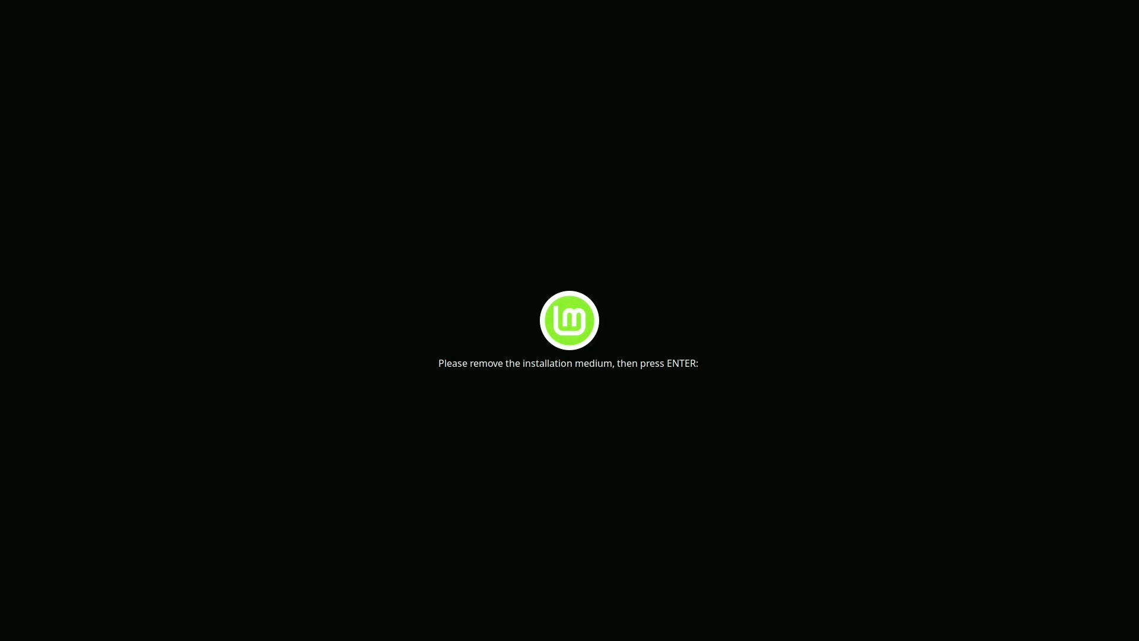
pyautogui.press('Return')
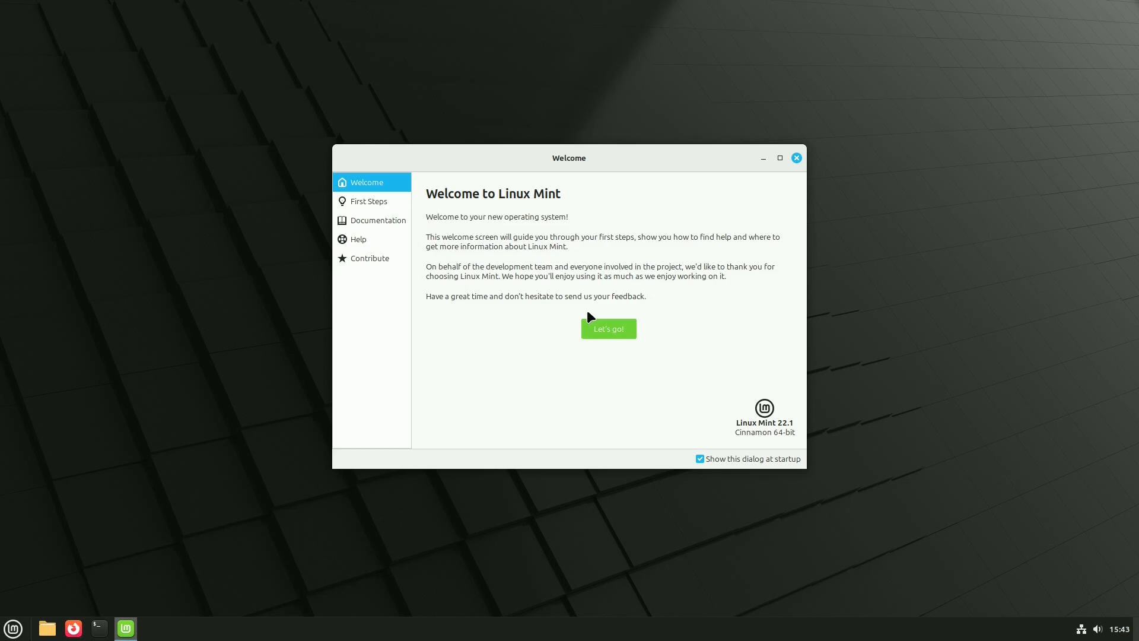
# - Launch System Snapshots from the First Steps page and authenticate with the account password
pyautogui.click(360, 207)
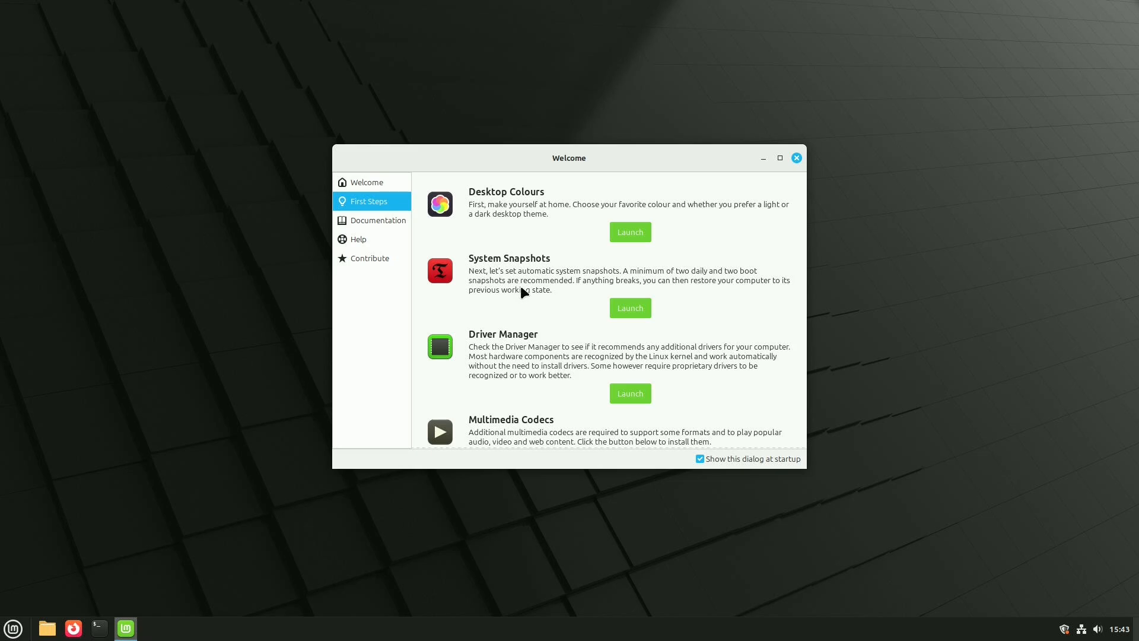
pyautogui.click(630, 307)
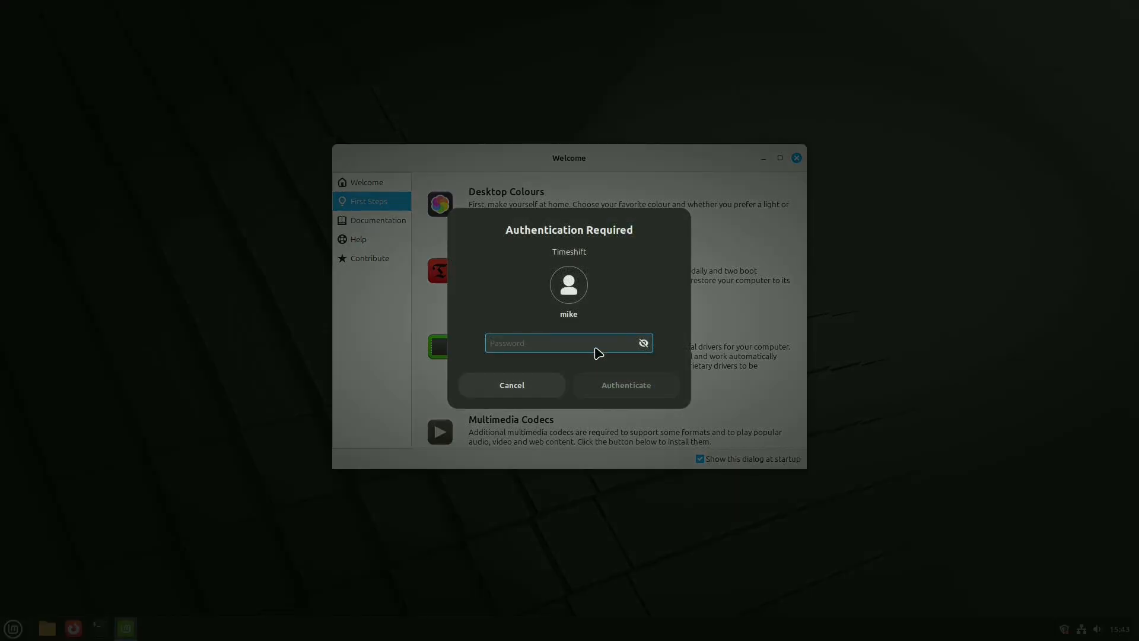
pyautogui.write('••')
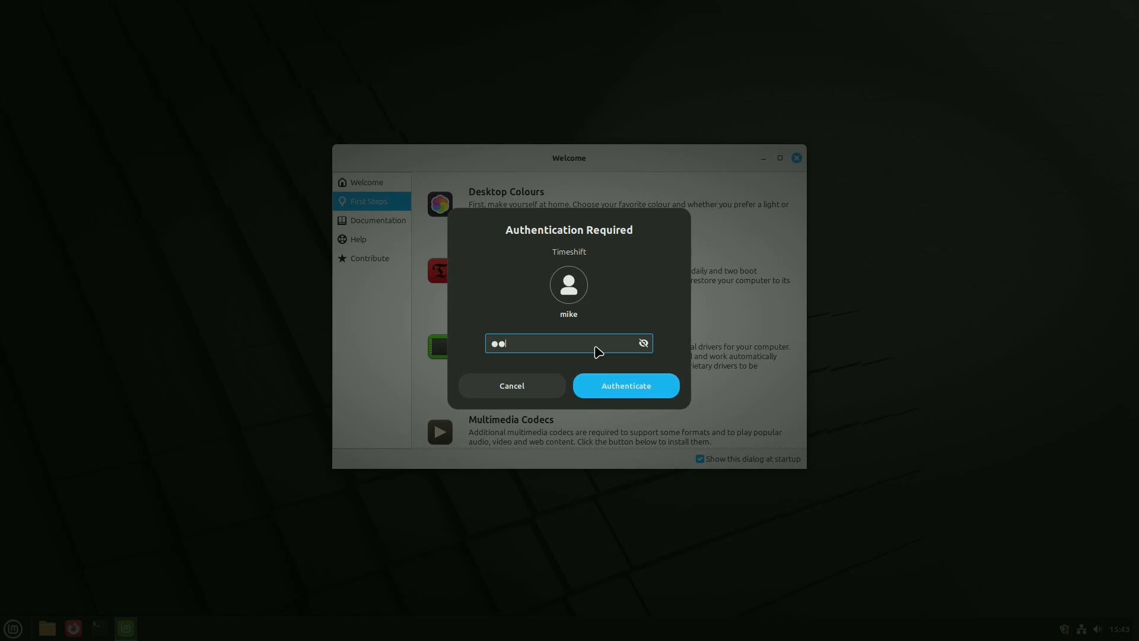
pyautogui.write('••••••••')
pyautogui.press('Return')
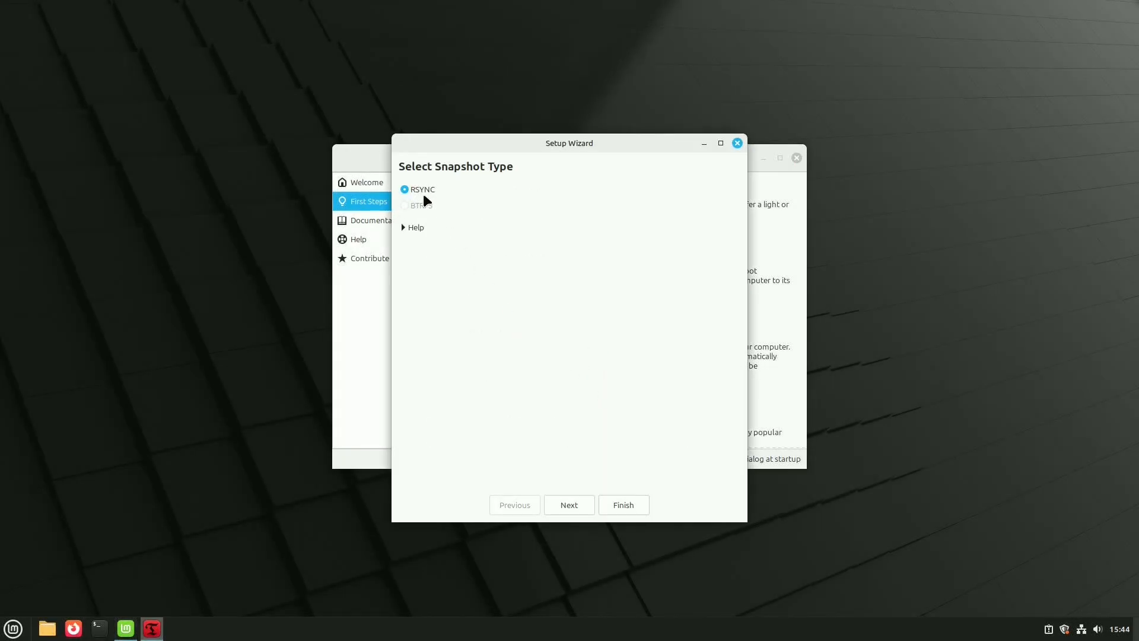
# - Finish the Timeshift setup with the RSYNC snapshot type, create a snapshot of the current system and close Timeshift
pyautogui.click(623, 509)
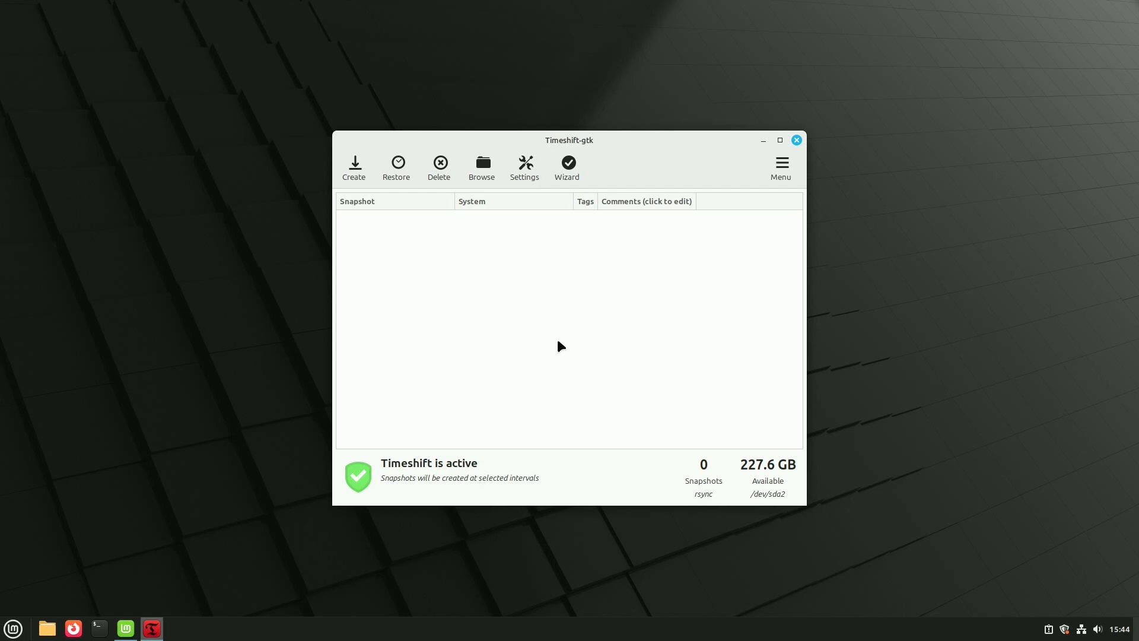
pyautogui.click(354, 169)
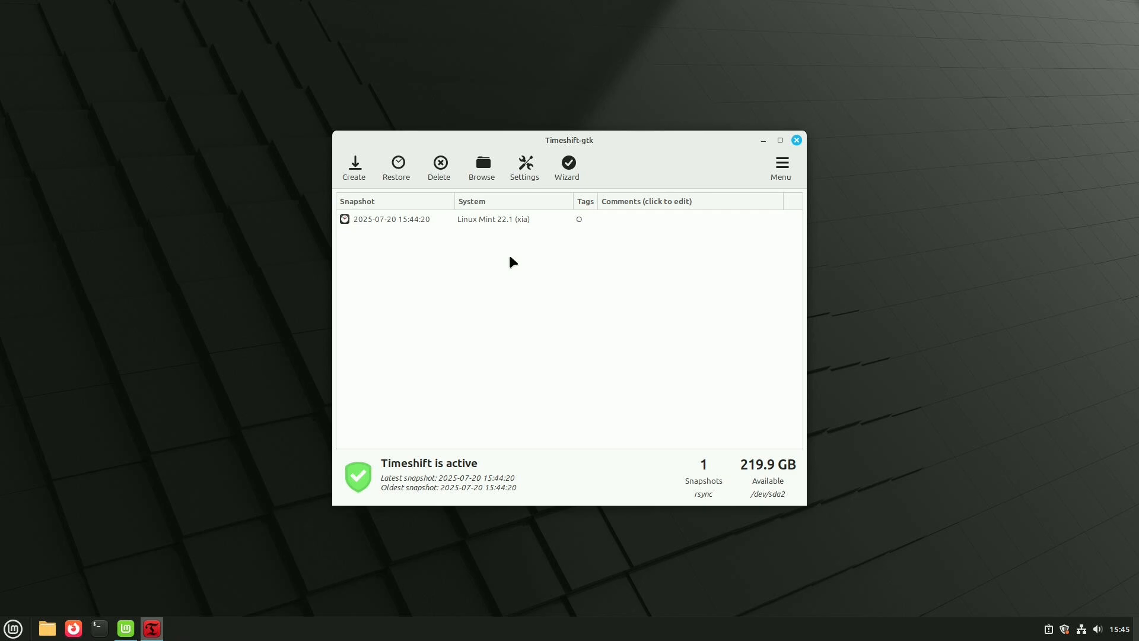
pyautogui.click(796, 140)
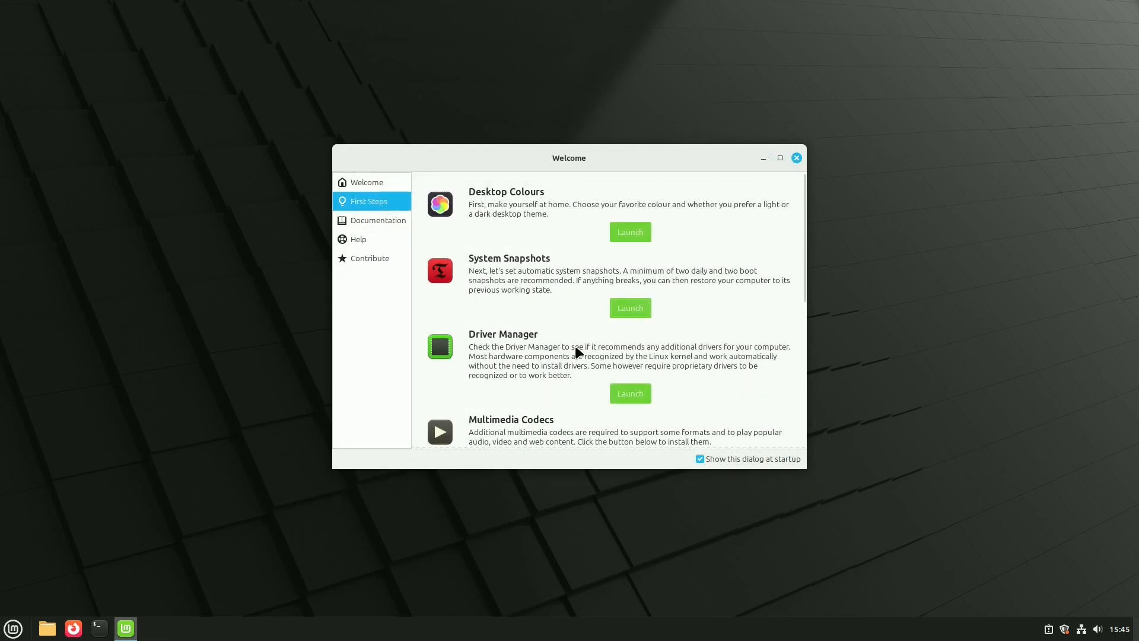
# - Check for additional drivers with the Driver Manager and close it
pyautogui.click(627, 394)
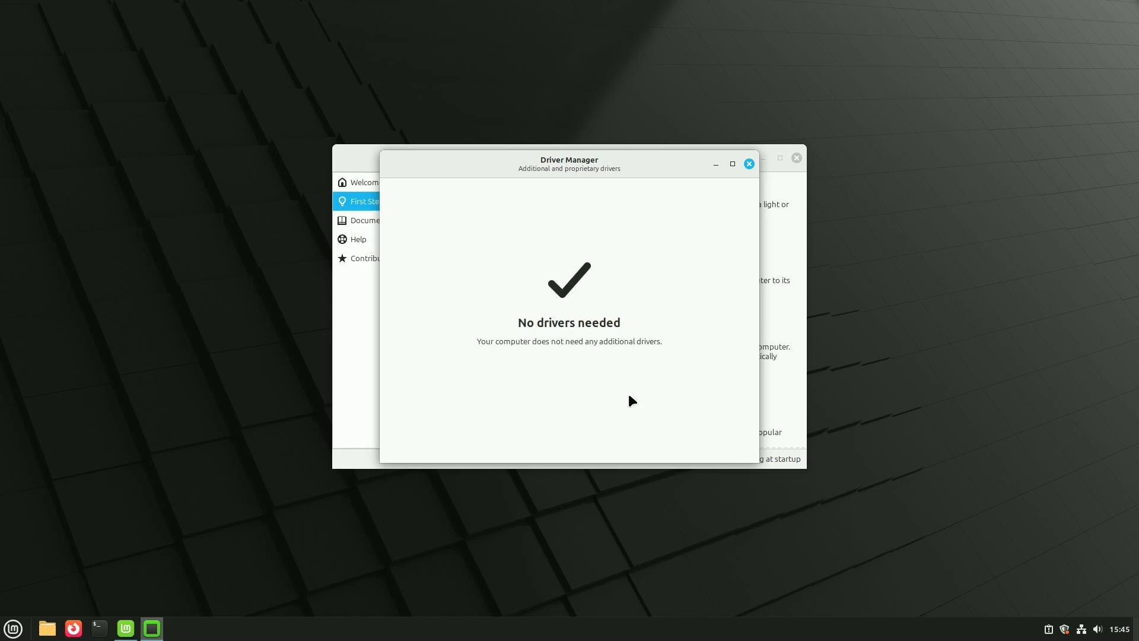
pyautogui.click(748, 164)
# - Try to install the multimedia codecs from the First Steps page, check the wired network status and dismiss the error
pyautogui.scroll(-2, 738, 391)
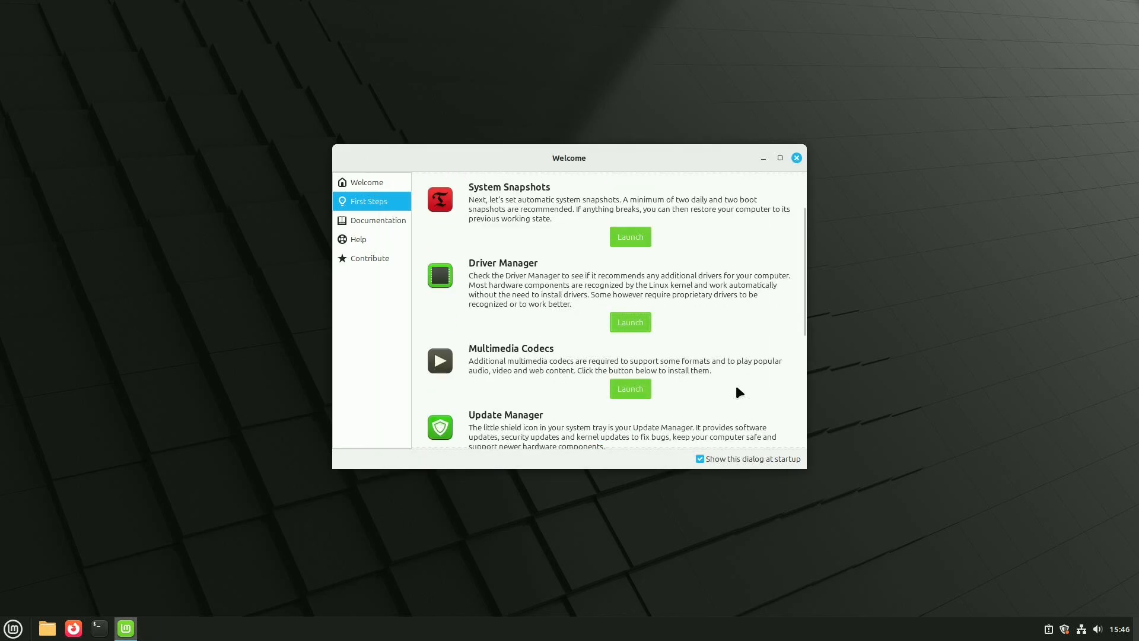
pyautogui.click(620, 394)
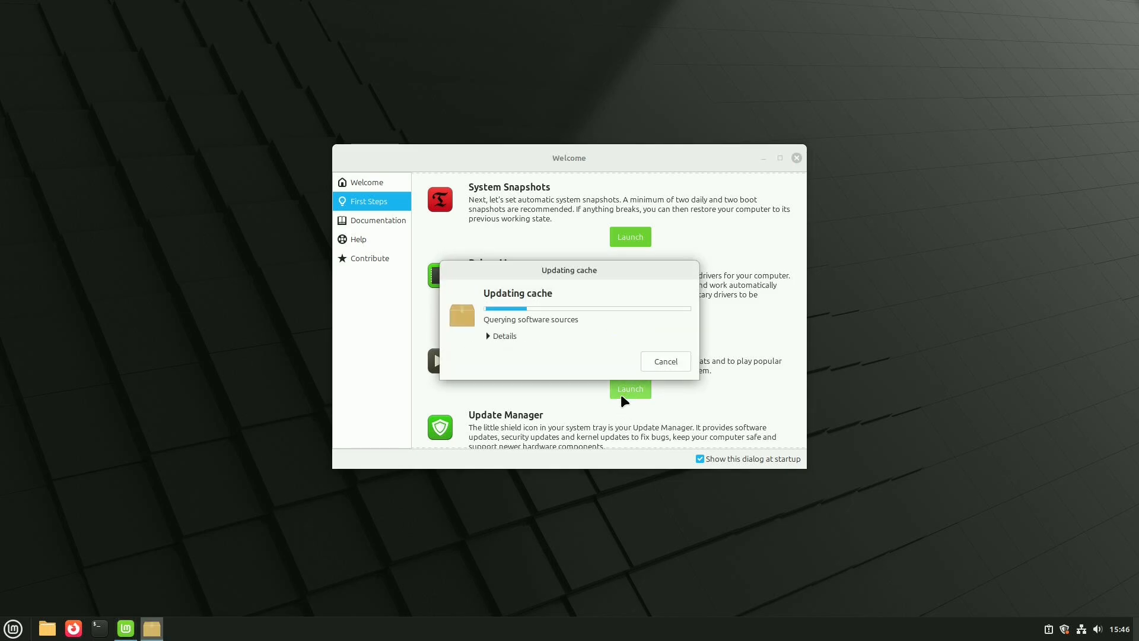
pyautogui.click(501, 338)
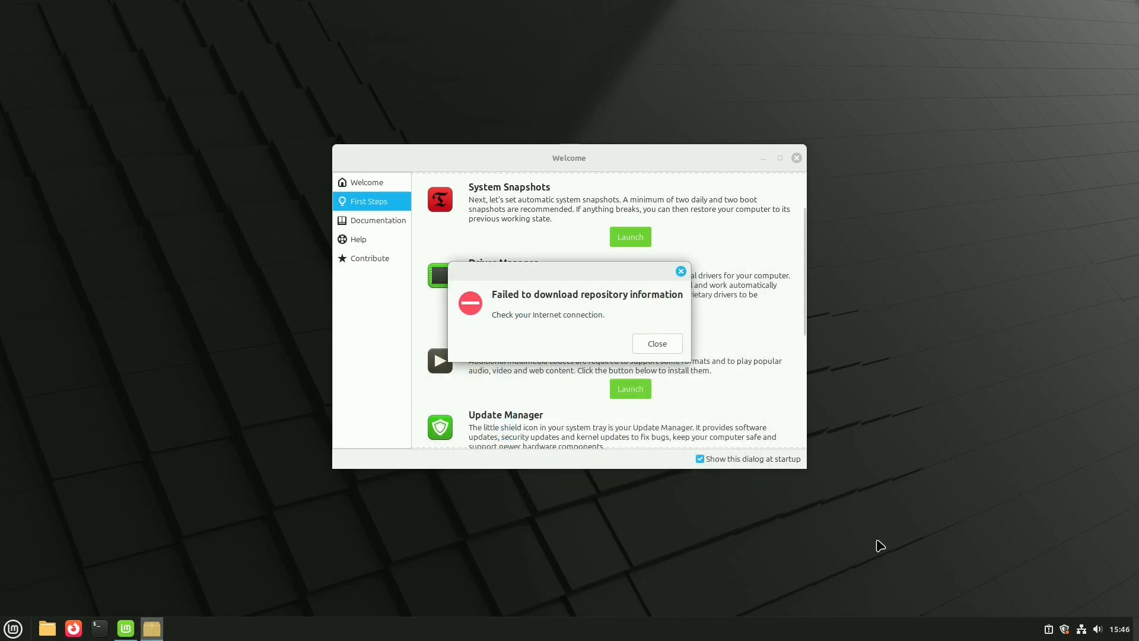
pyautogui.click(1082, 630)
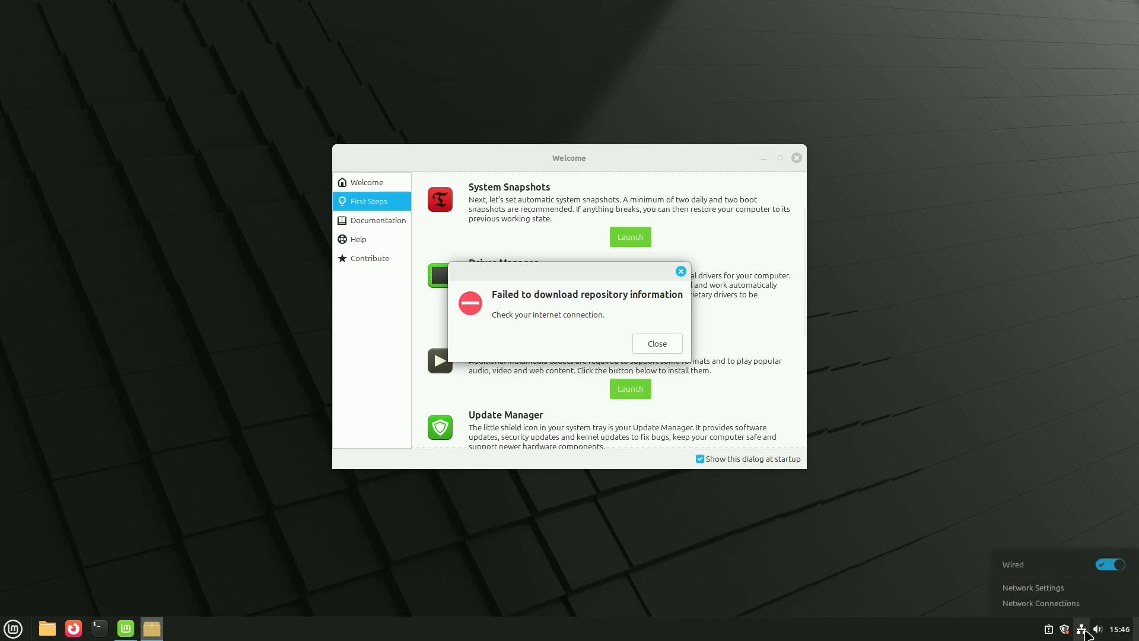
pyautogui.click(1082, 629)
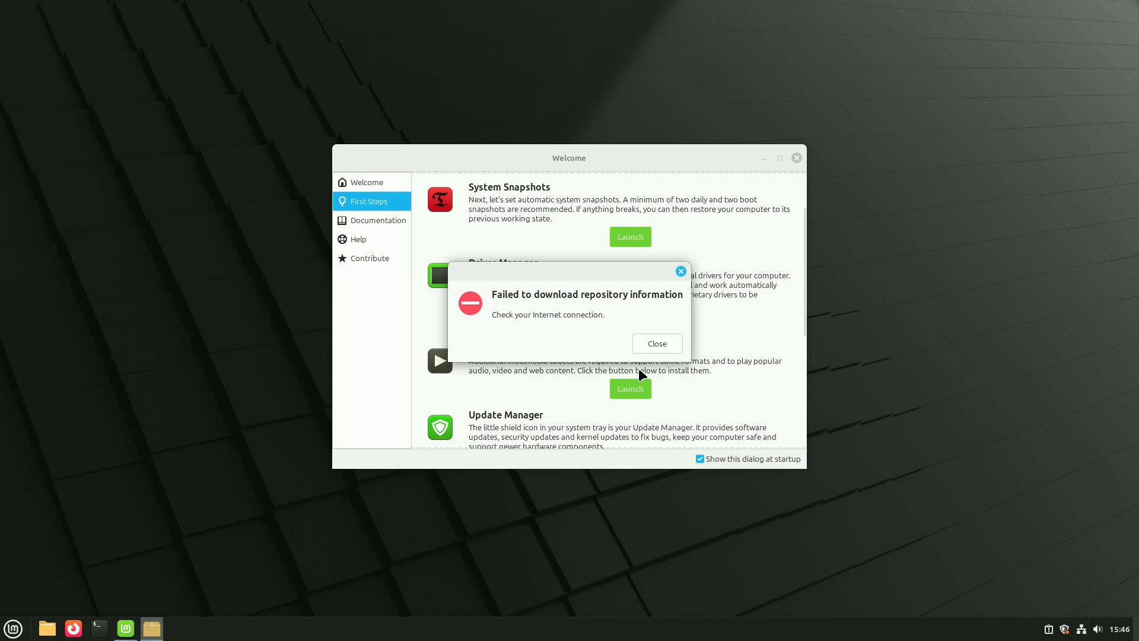
pyautogui.click(653, 346)
# - Test the internet connection by opening YouTube in Firefox and playing a Short, and close the browser
pyautogui.click(7, 630)
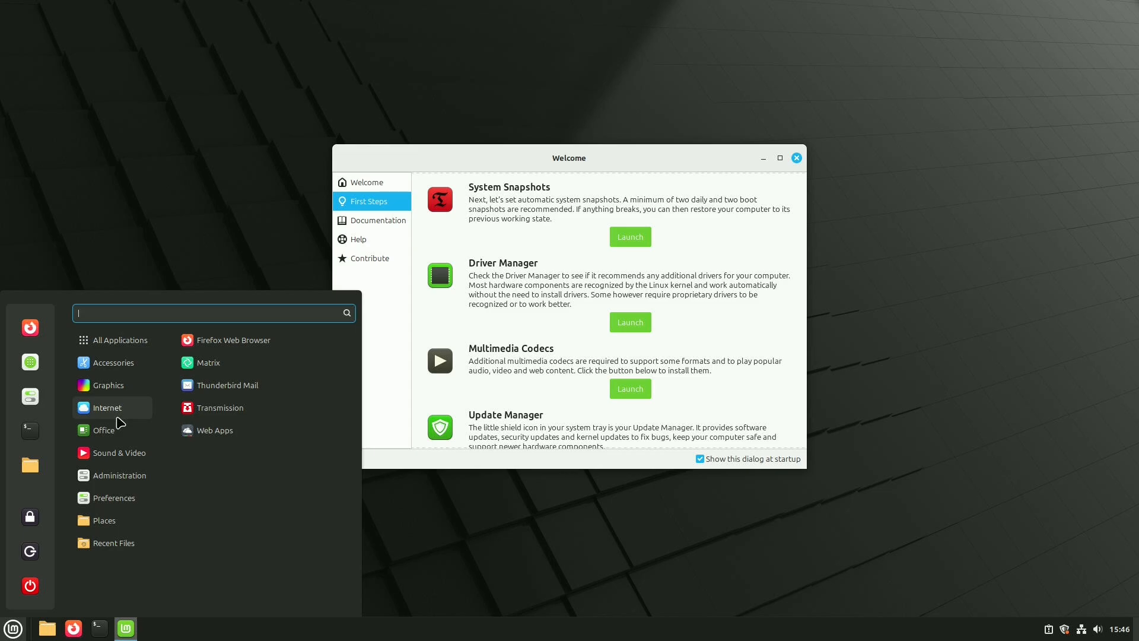
pyautogui.click(209, 341)
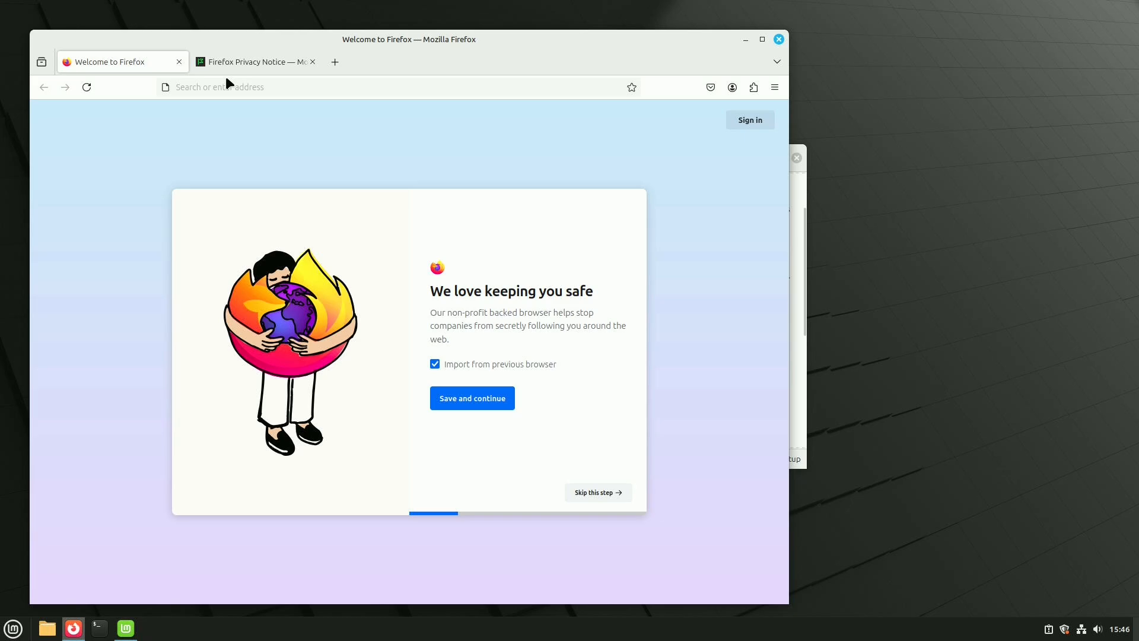
pyautogui.click(251, 95)
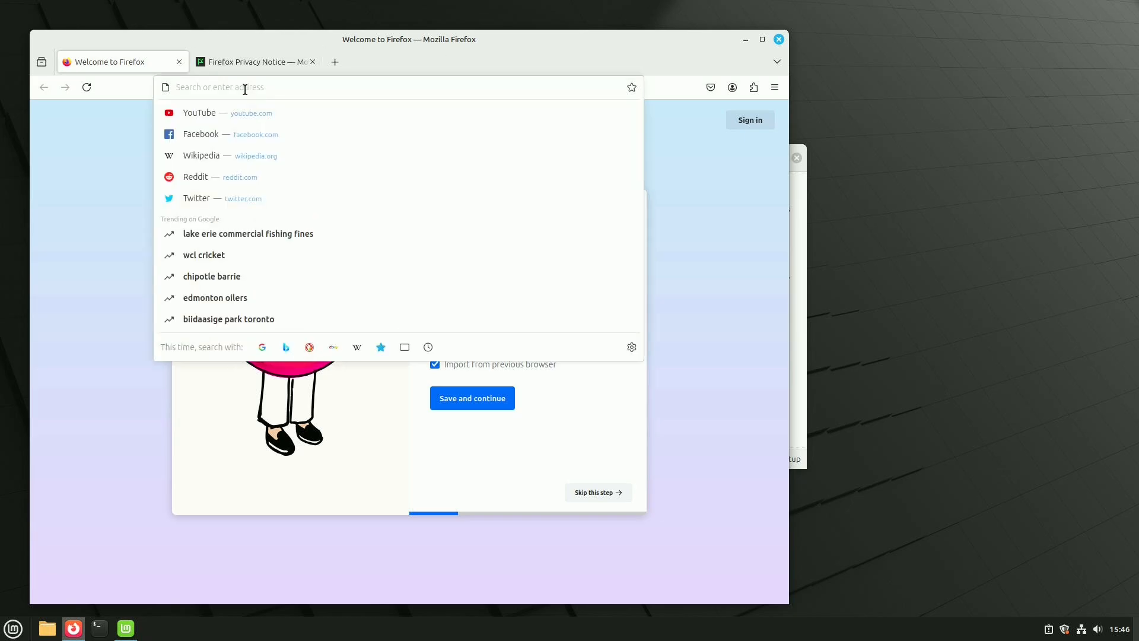
pyautogui.click(226, 117)
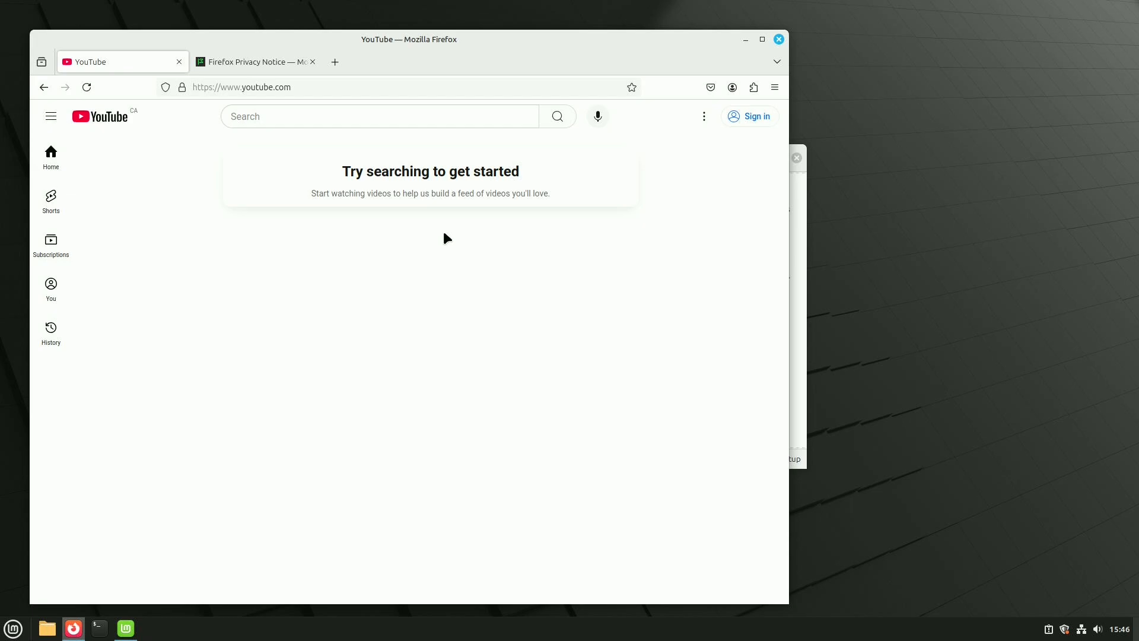
pyautogui.click(51, 158)
pyautogui.click(64, 211)
pyautogui.click(53, 163)
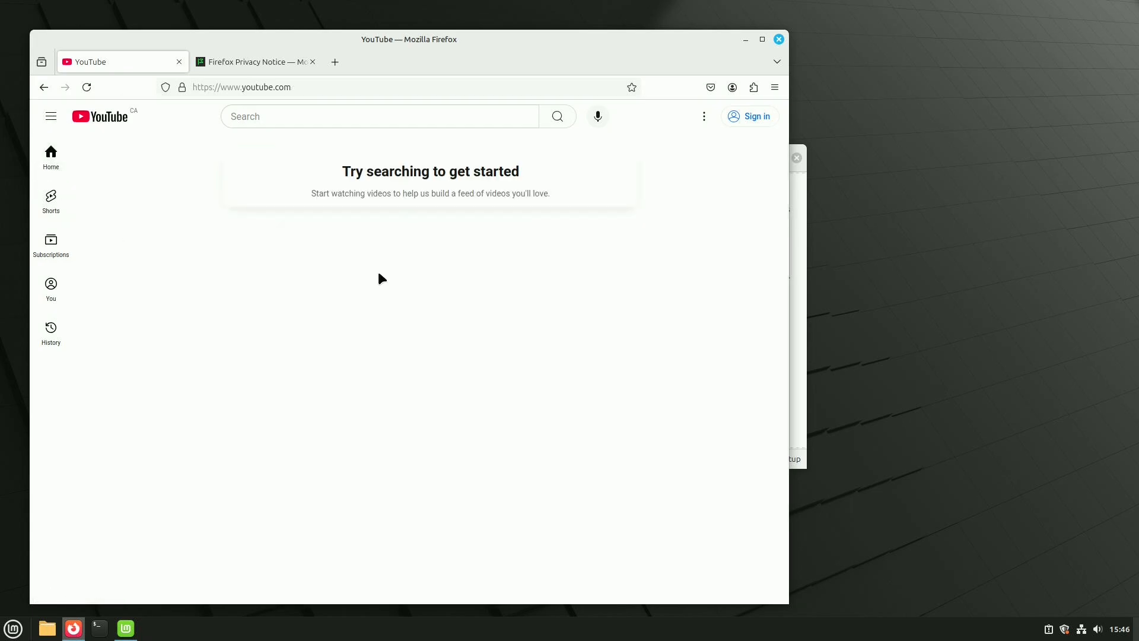
pyautogui.click(57, 214)
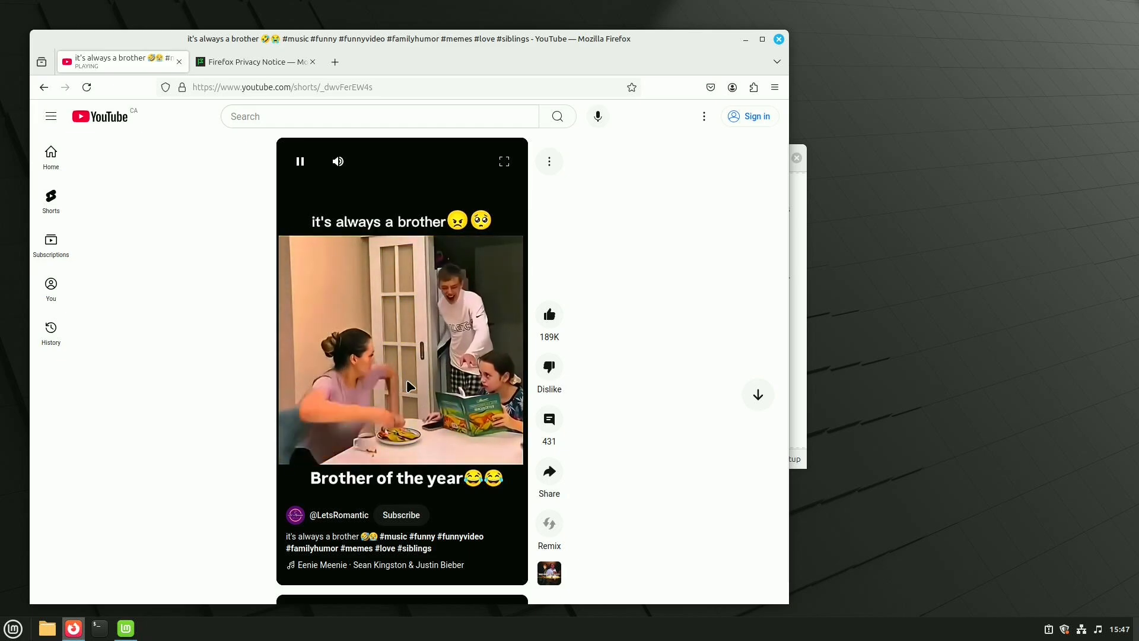
pyautogui.click(778, 40)
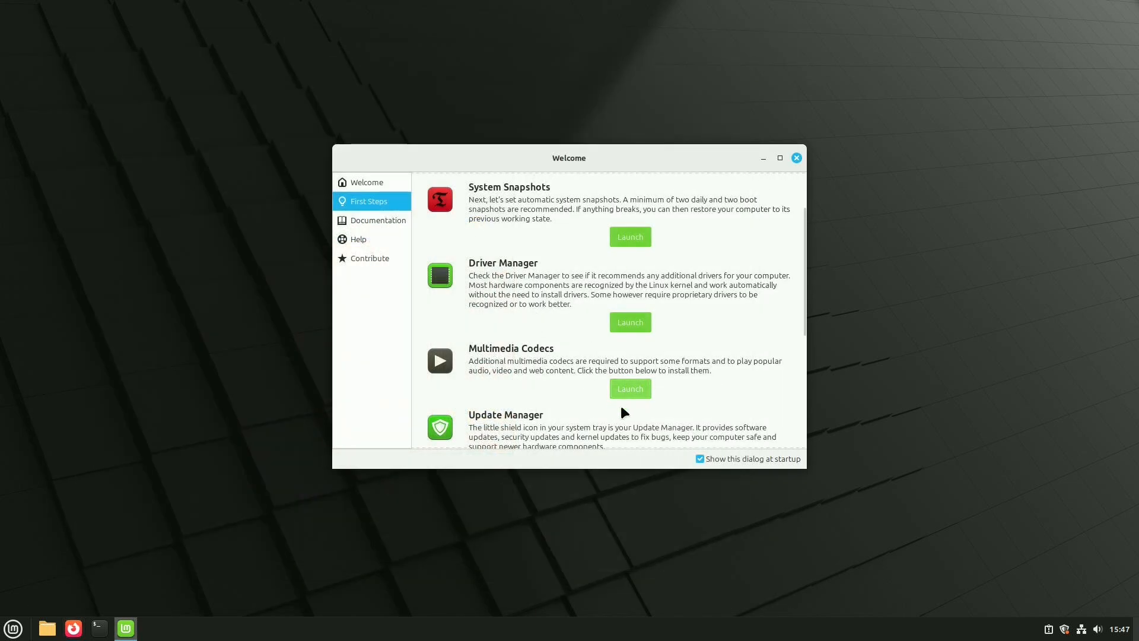
# - Launch the Update Manager from the First Steps page, accept its introduction and review the list of available updates
pyautogui.scroll(-2, 623, 413)
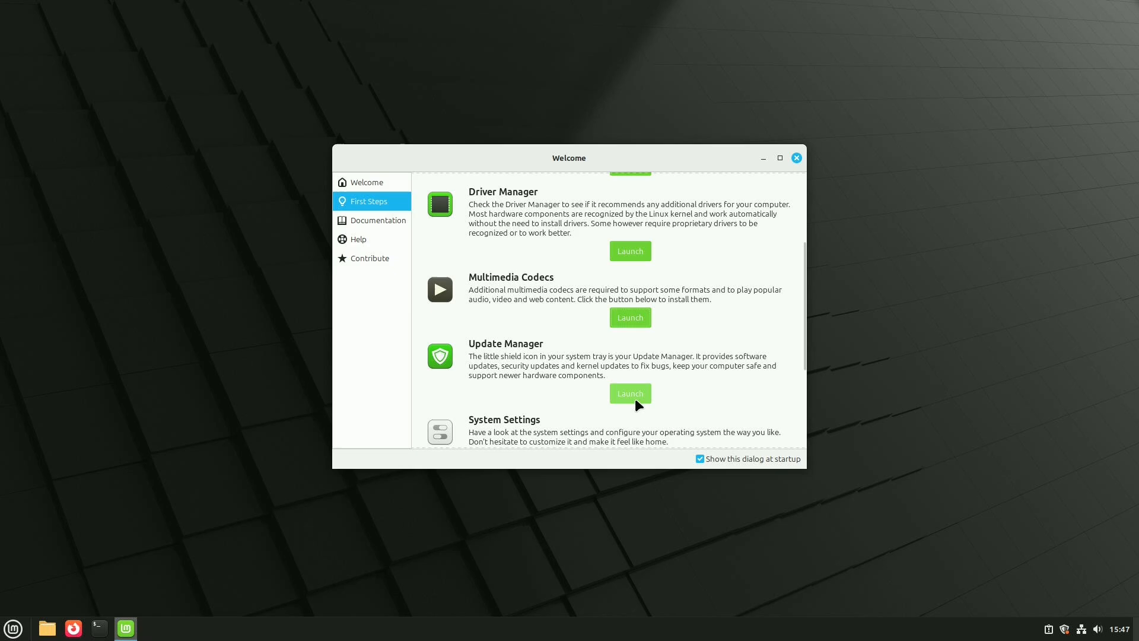
pyautogui.click(635, 401)
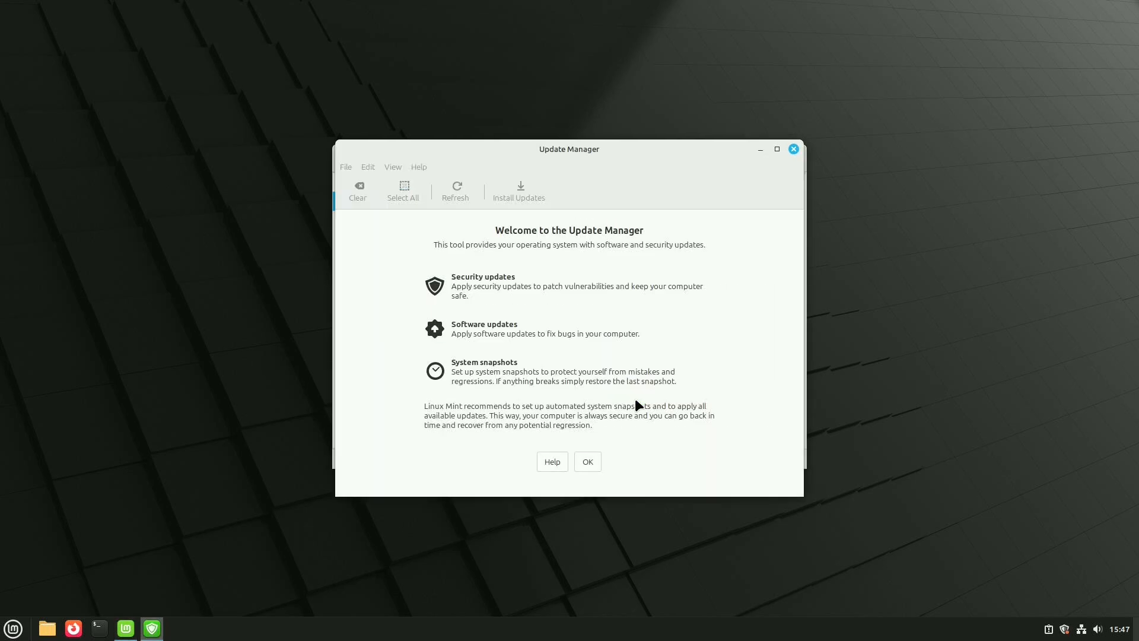
pyautogui.click(581, 464)
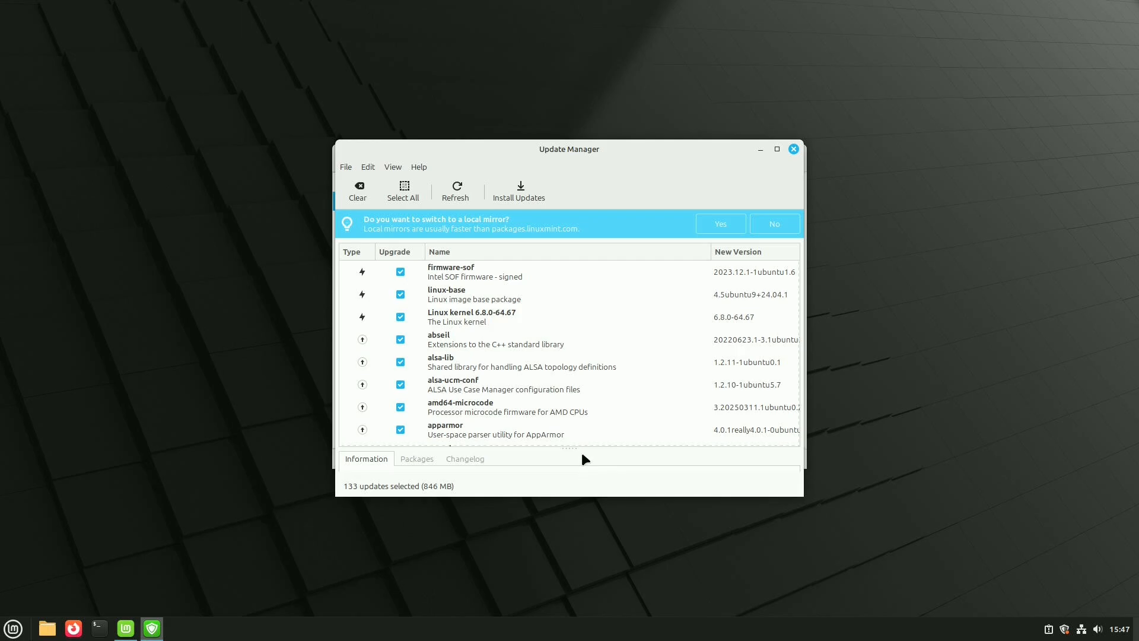
pyautogui.scroll(-5, 592, 243)
pyautogui.scroll(-3, 593, 247)
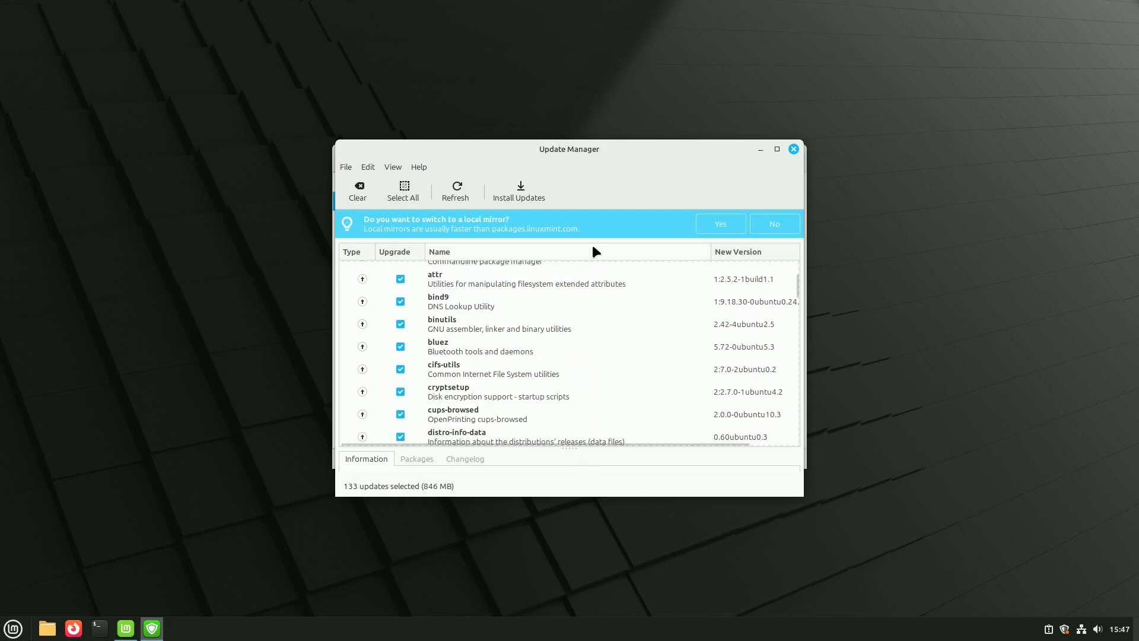
# - Install all selected updates, authenticating with the account password, and close the Update Manager and the Welcome window
pyautogui.click(515, 191)
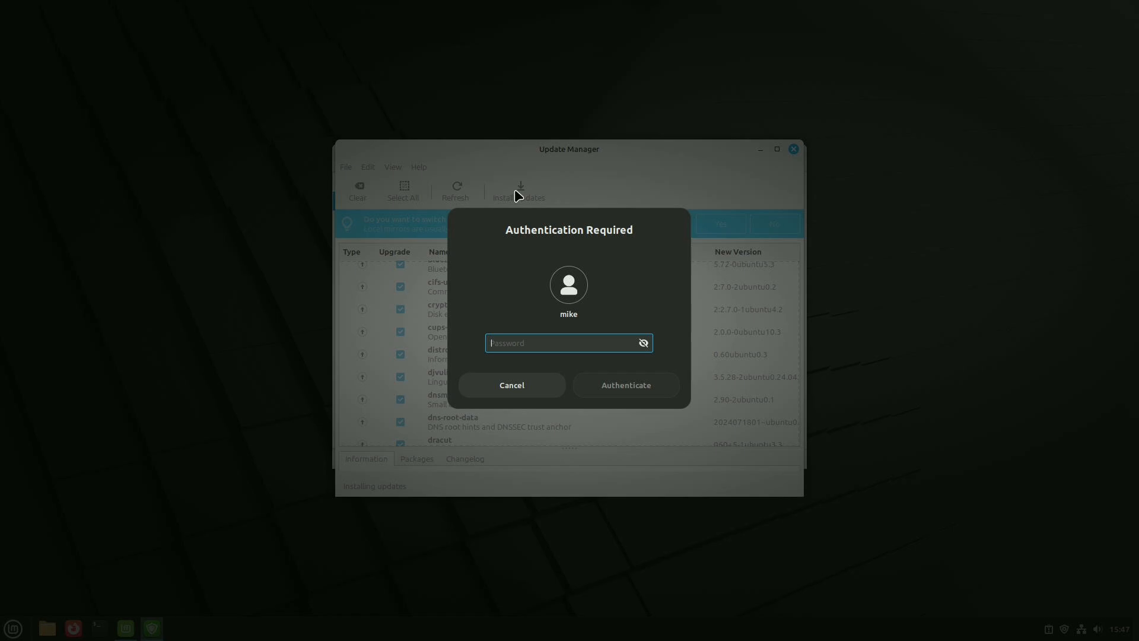
pyautogui.write('••••••')
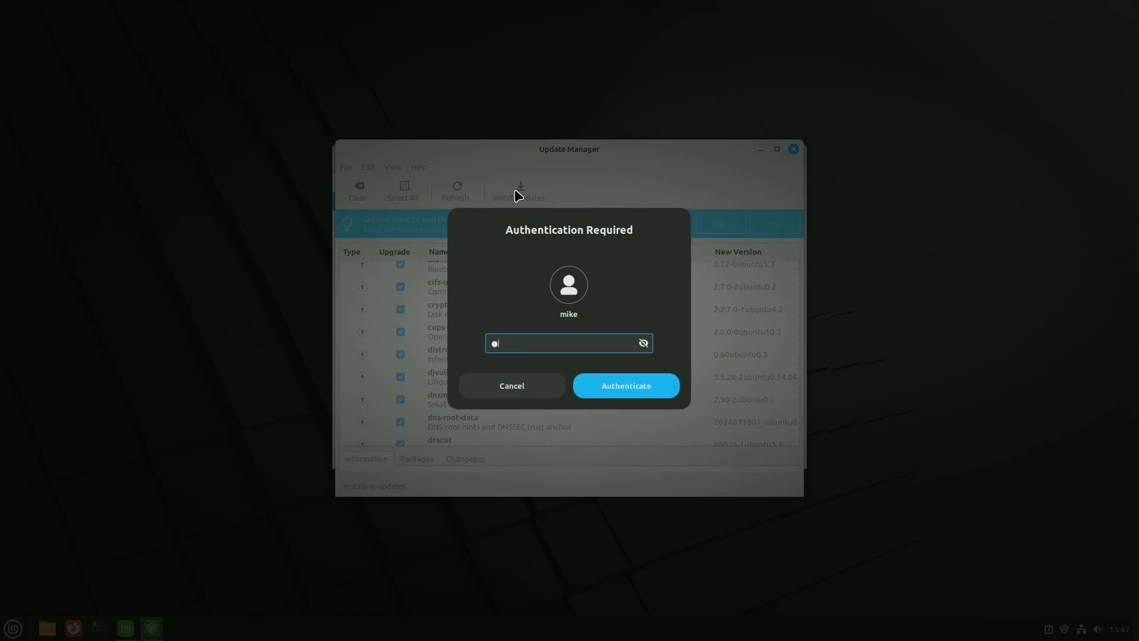
pyautogui.write('••••')
pyautogui.press('Return')
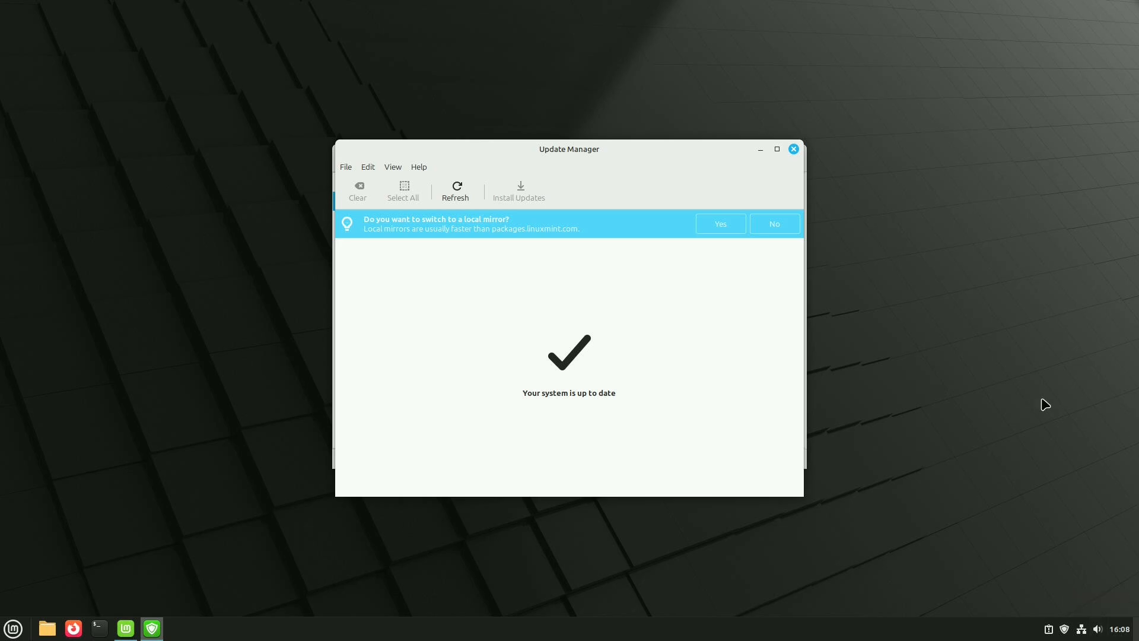
pyautogui.click(791, 149)
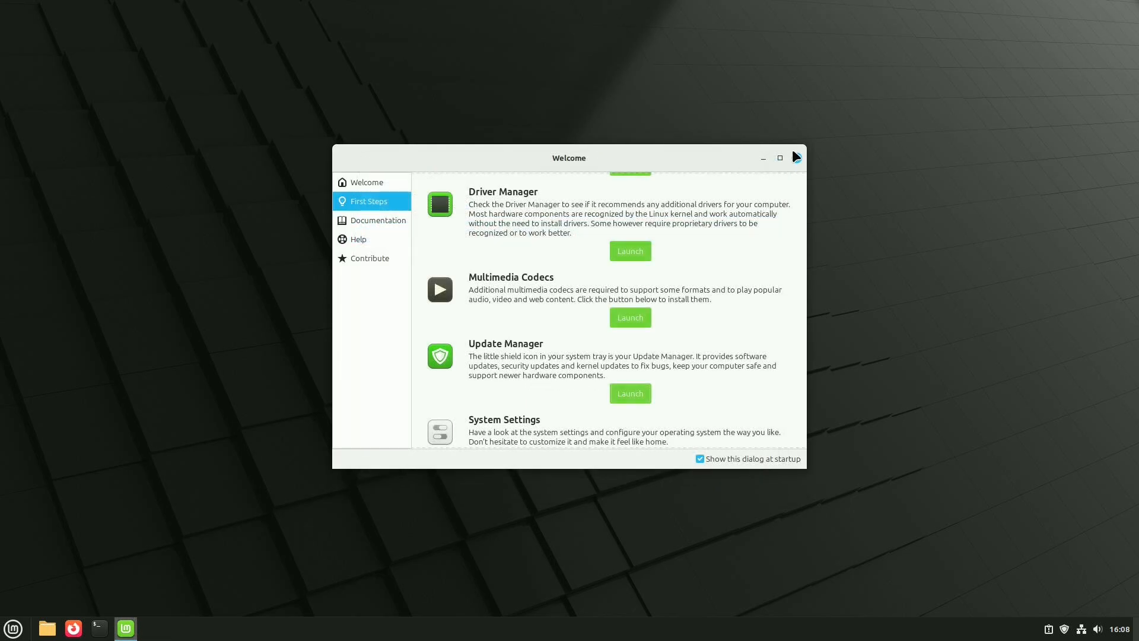
pyautogui.click(796, 158)
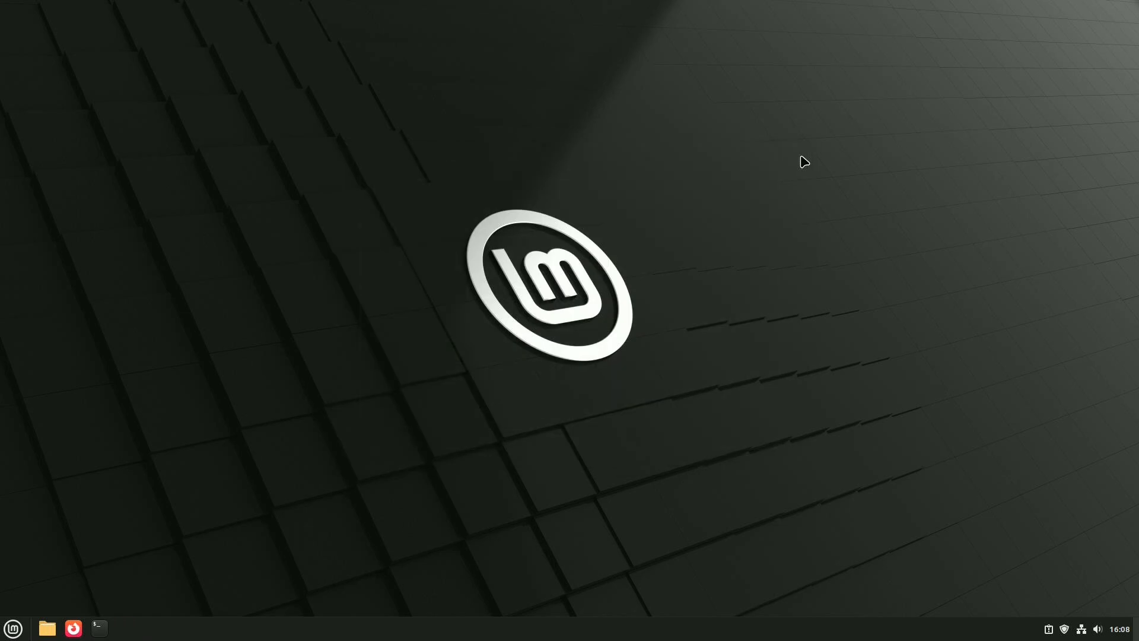
# - Open the Software Manager, search for "kodi" and open the Kodi system package rather than the Flathub version
pyautogui.click(12, 629)
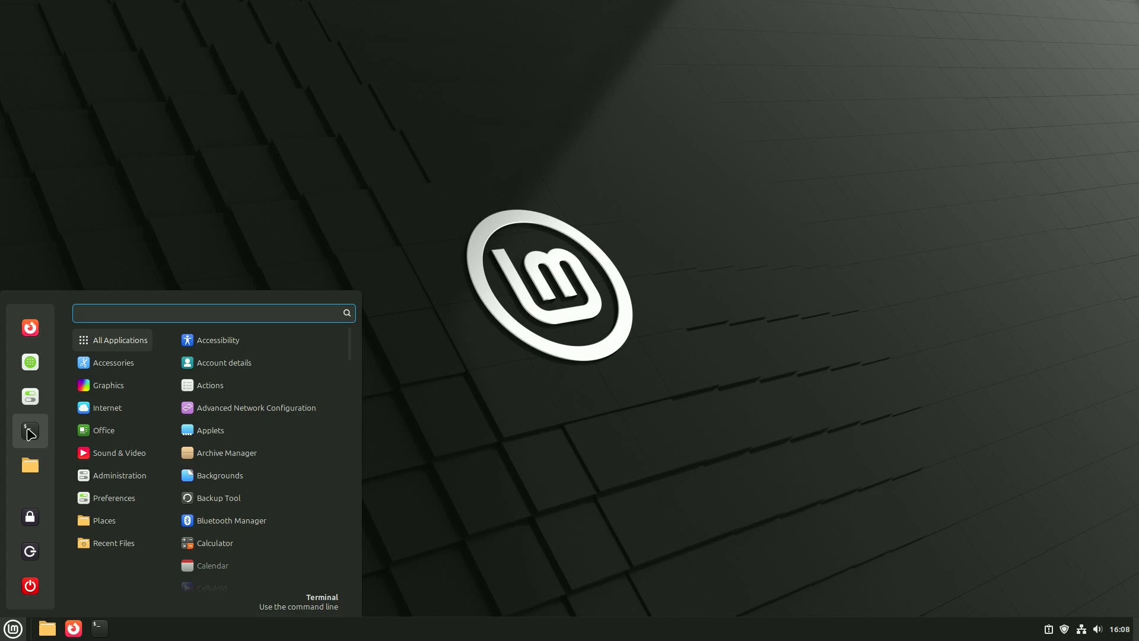
pyautogui.click(28, 362)
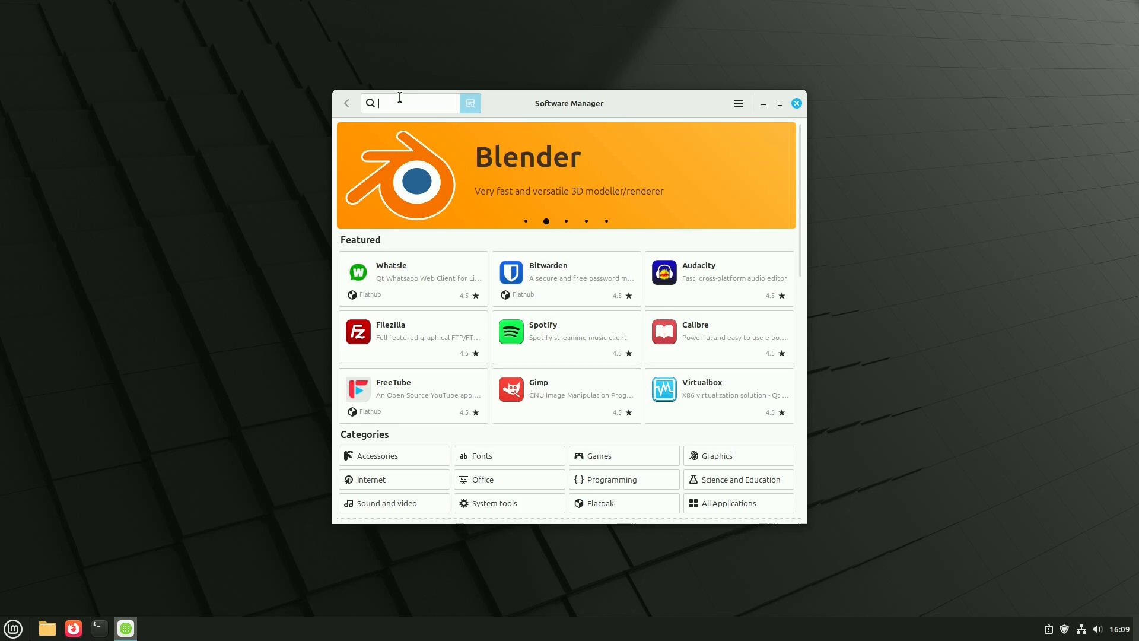
pyautogui.write('kodi')
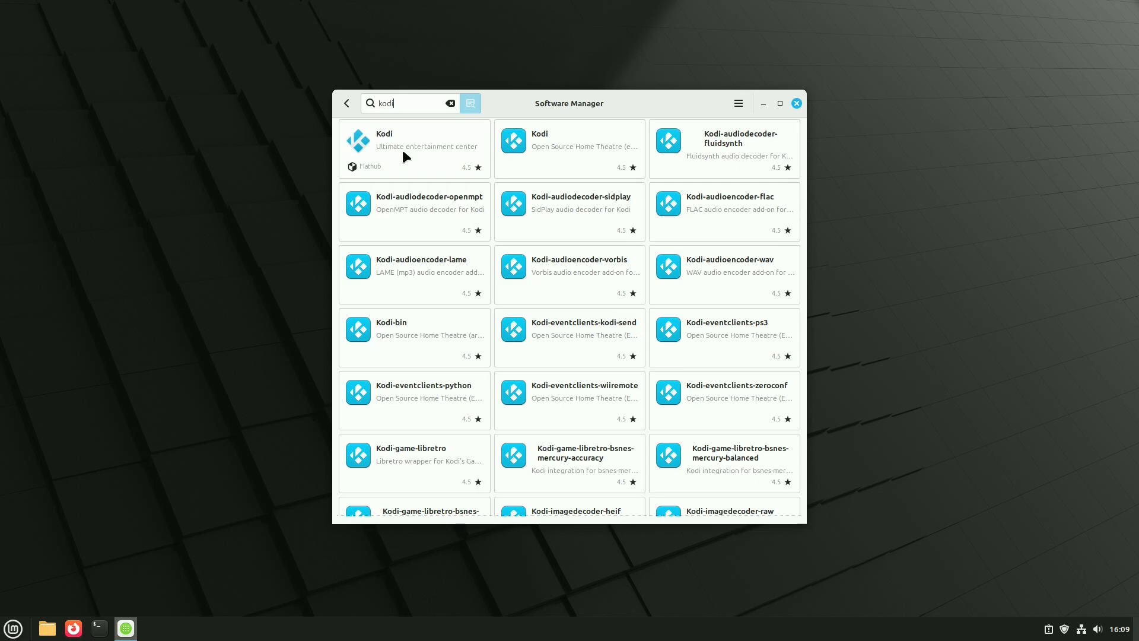
pyautogui.click(544, 145)
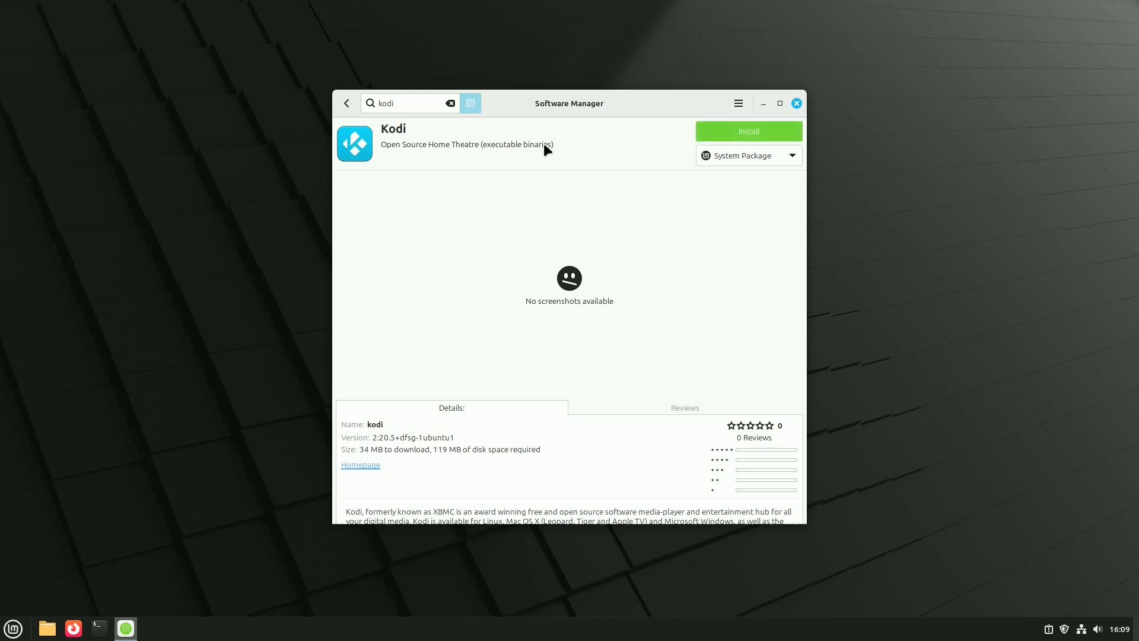
# - Install the Kodi system package, reviewing and accepting the additional software and authenticating with the account password
pyautogui.click(753, 133)
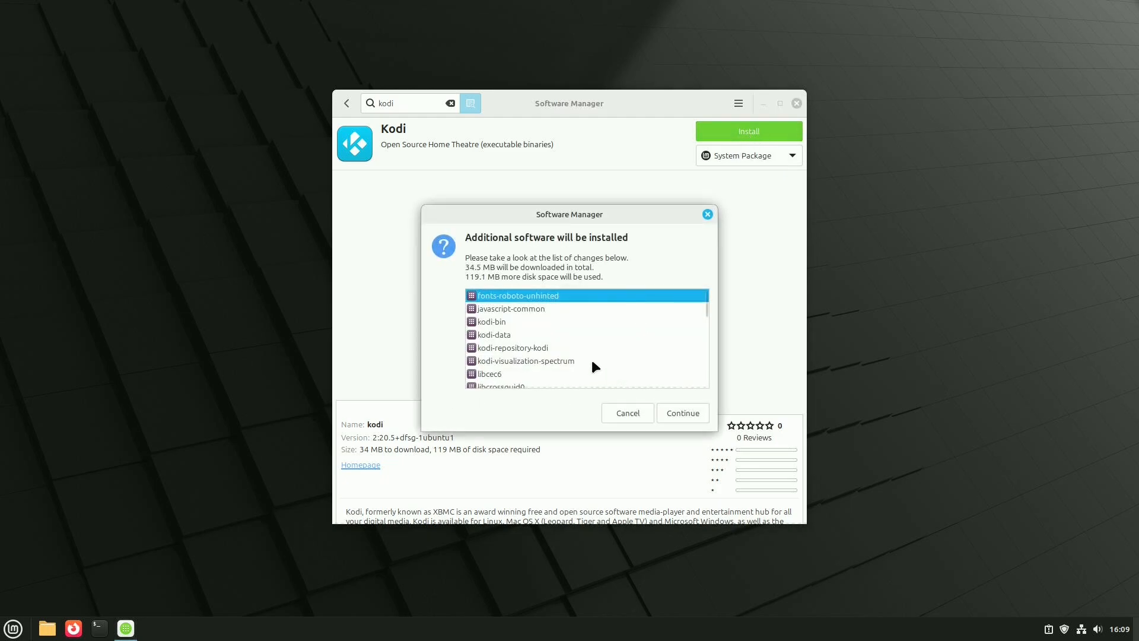
pyautogui.scroll(-5, 557, 322)
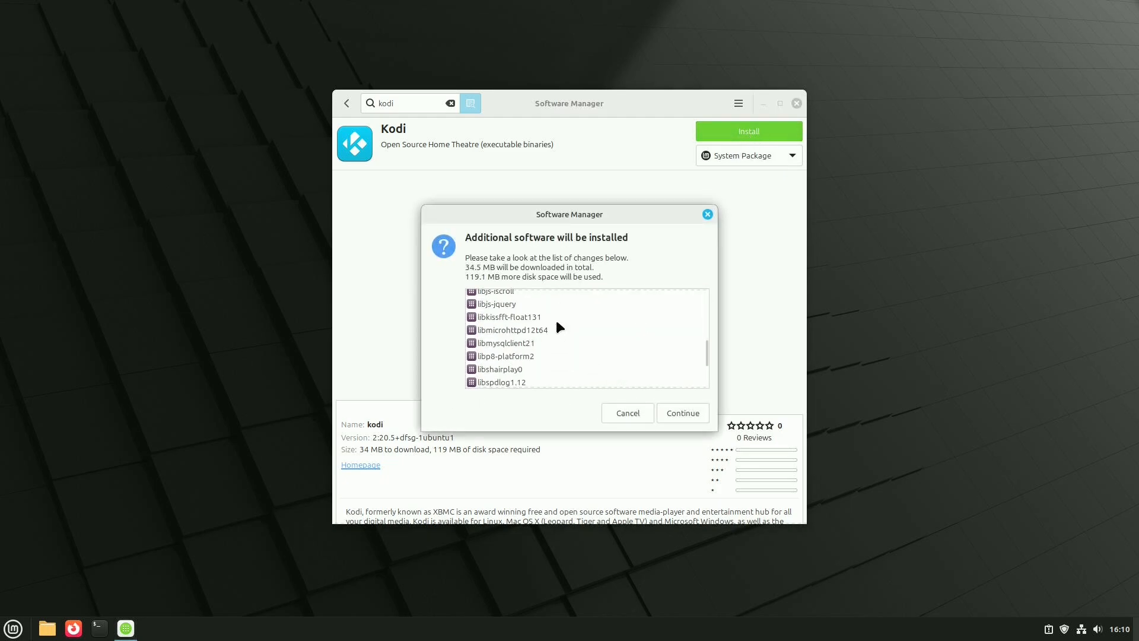
pyautogui.scroll(-3, 557, 323)
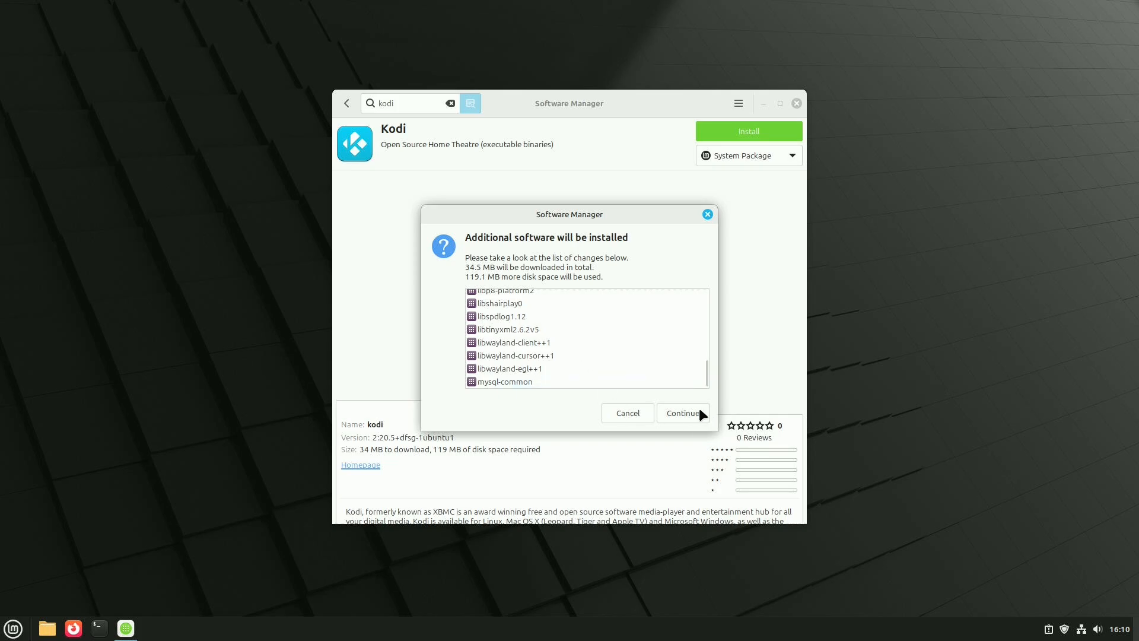
pyautogui.click(686, 414)
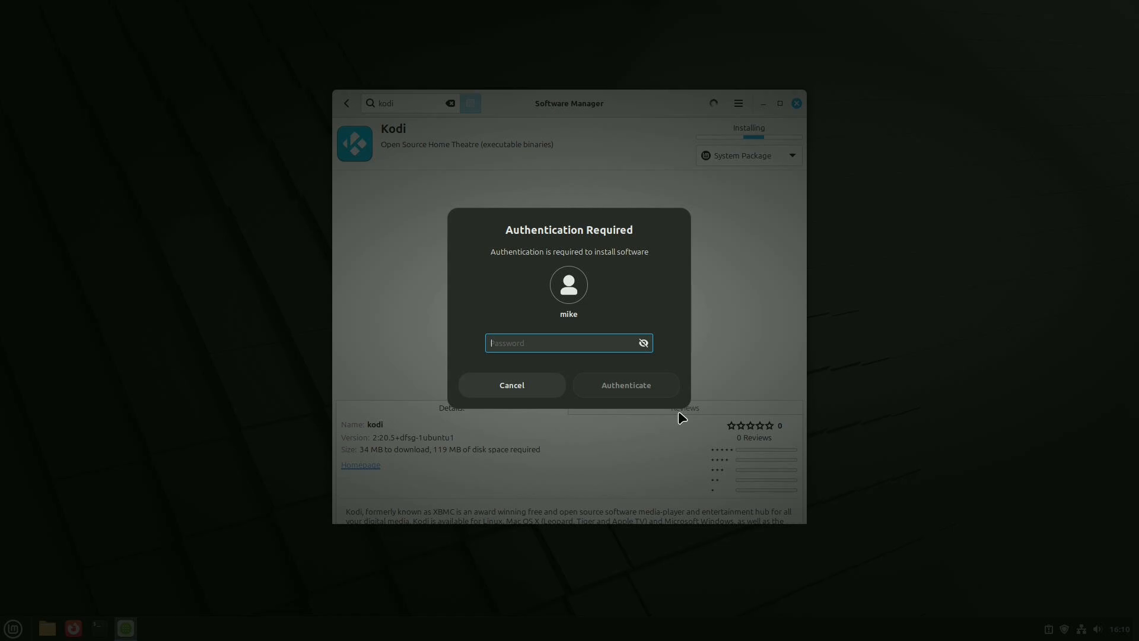
pyautogui.write('********')
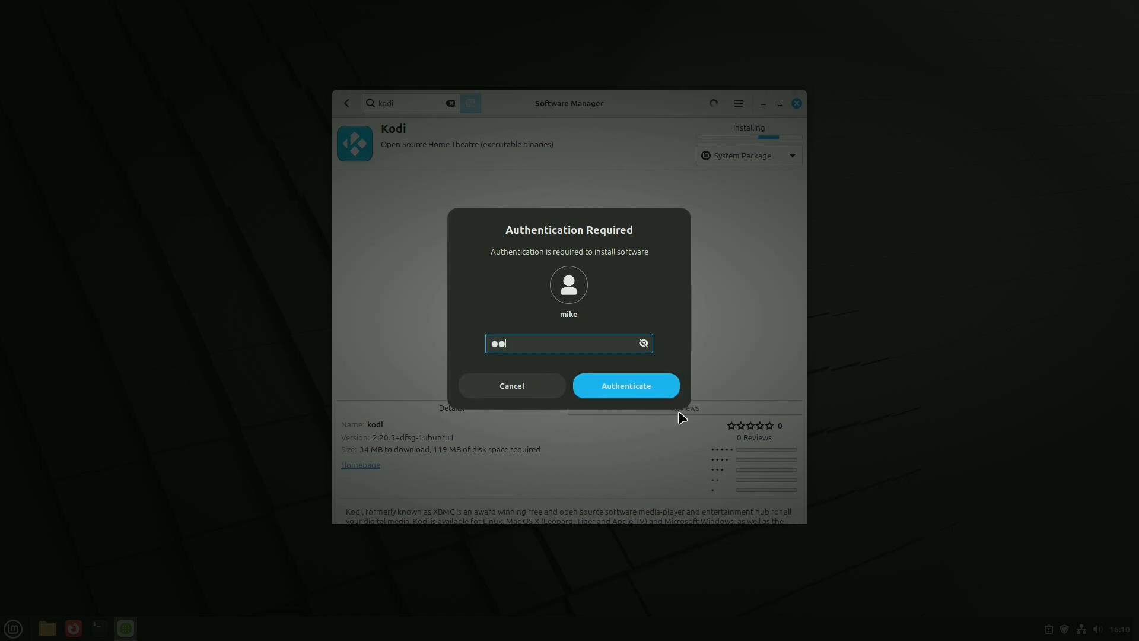
pyautogui.write('**')
pyautogui.press('Return')
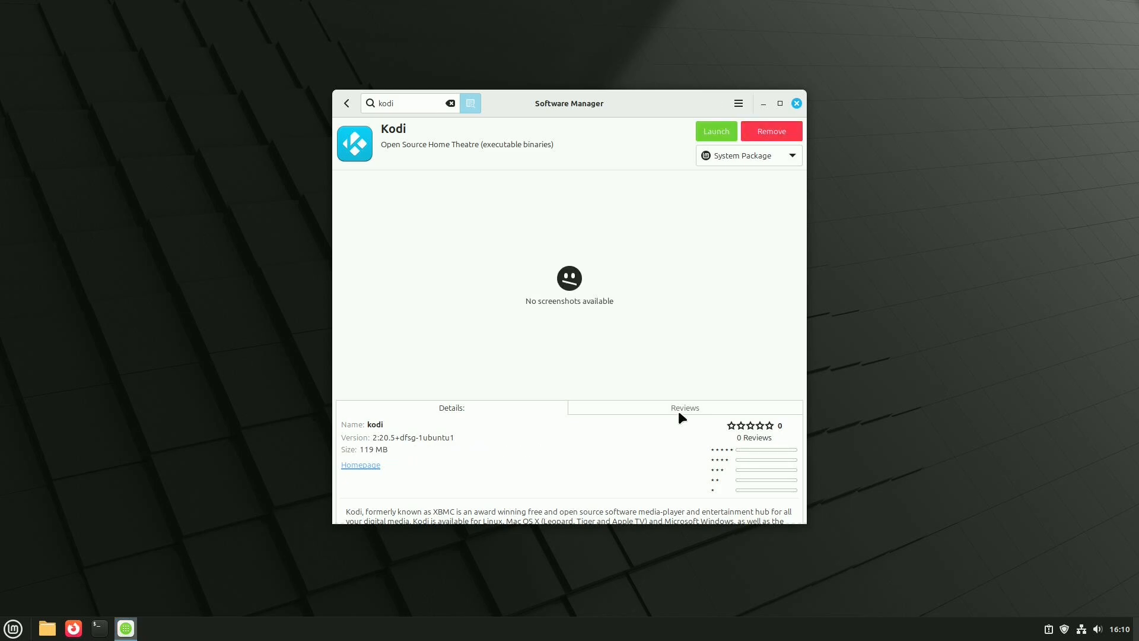
# - Launch Kodi, enable the Spectrum add-on with its default settings, leave full-screen mode and close Kodi
pyautogui.click(725, 131)
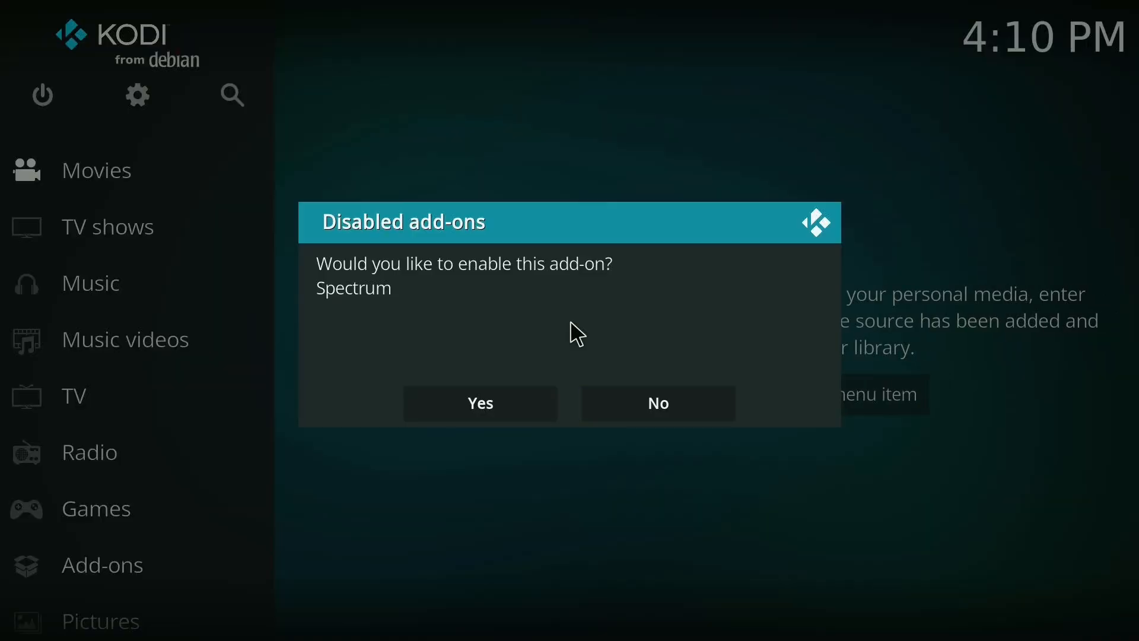
pyautogui.click(479, 409)
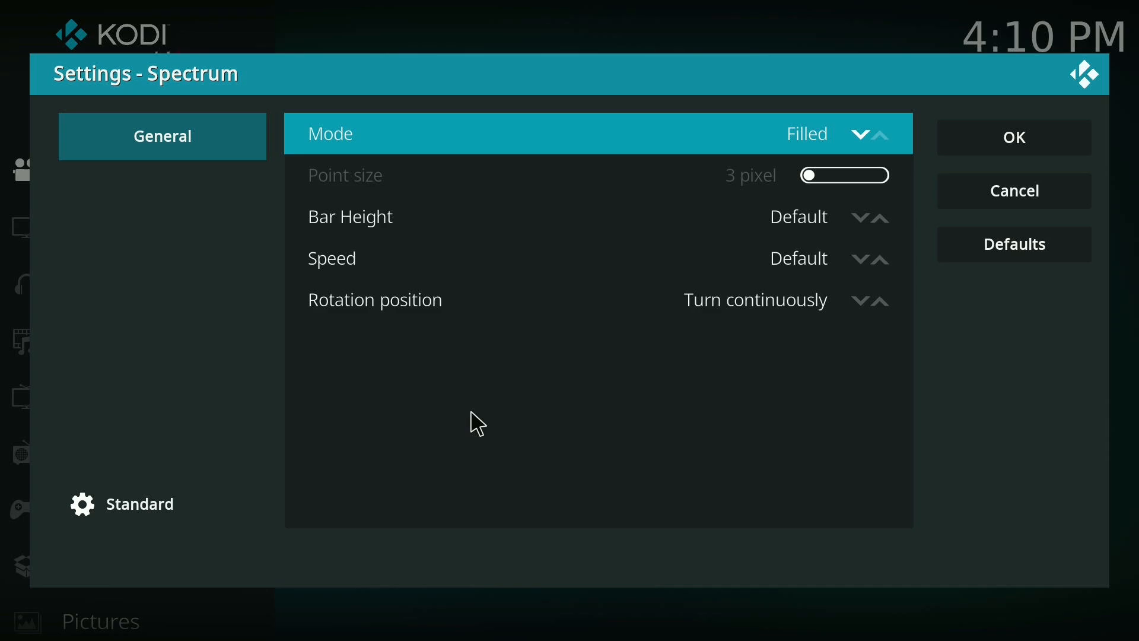
pyautogui.click(982, 146)
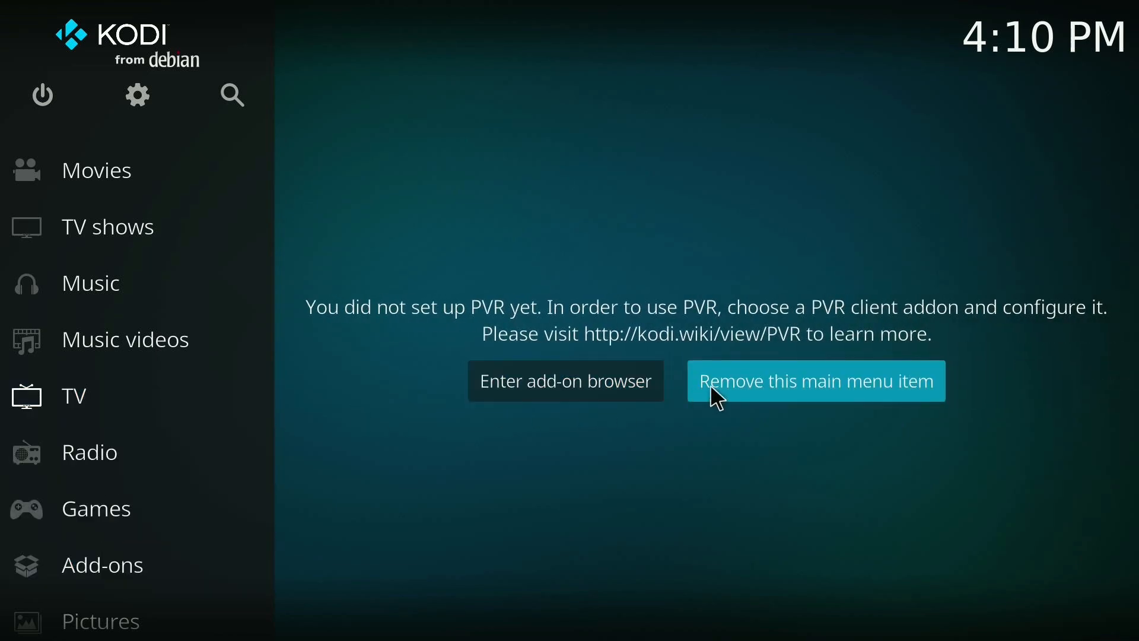
pyautogui.press('\\')
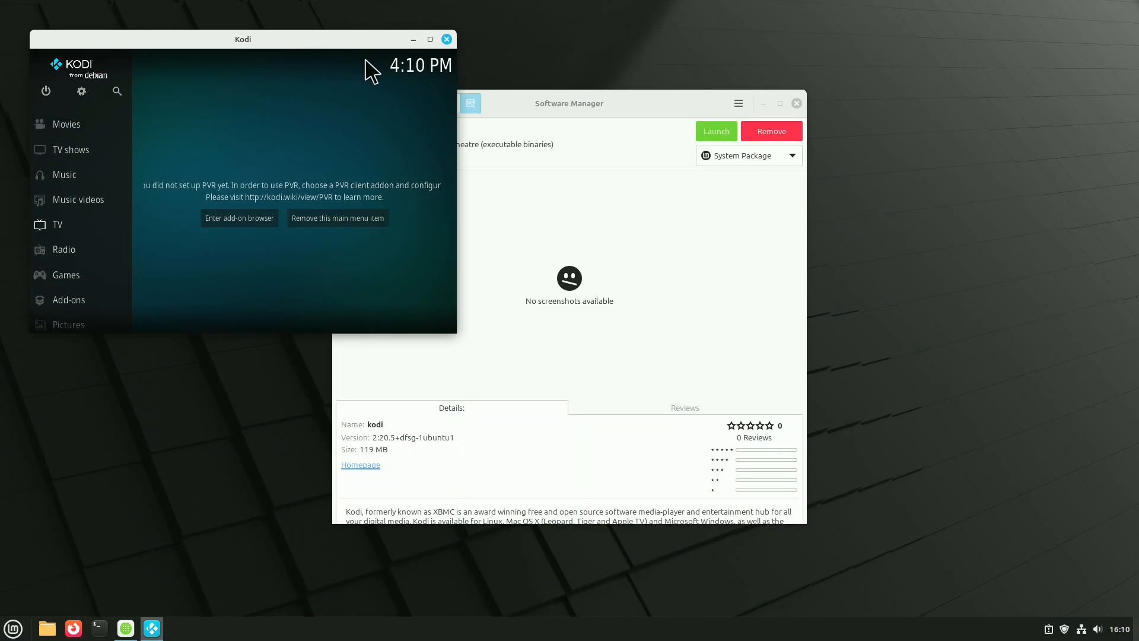
pyautogui.click(447, 40)
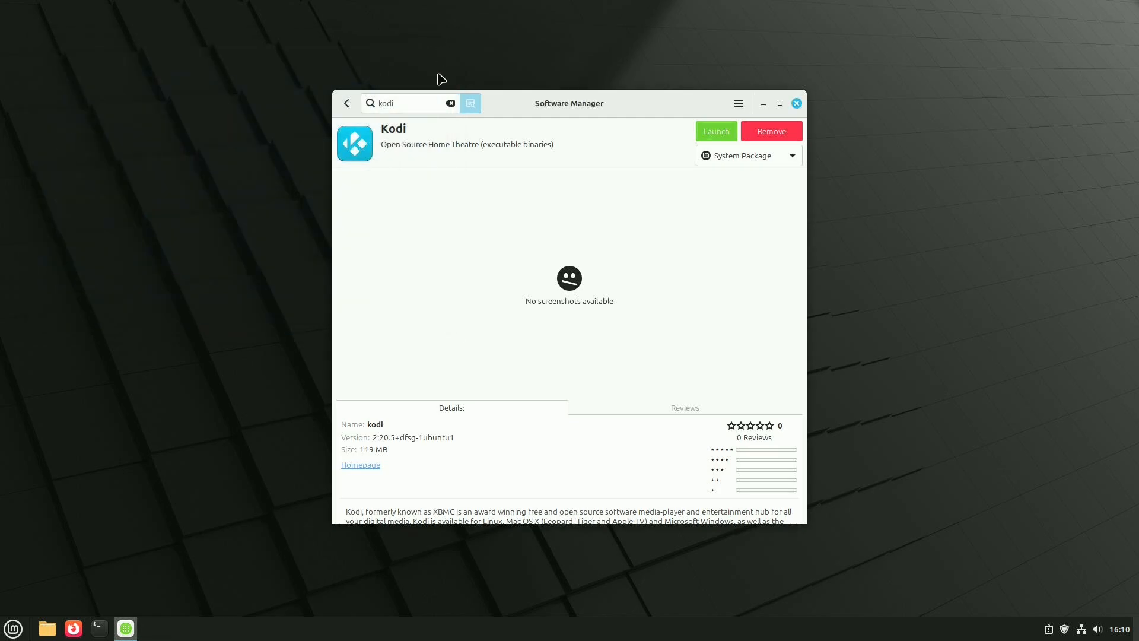
# - Search the Software Manager for "obs" and open the Obs-studio system package
pyautogui.moveTo(407, 101); pyautogui.dragTo(343, 105)
pyautogui.write('obs')
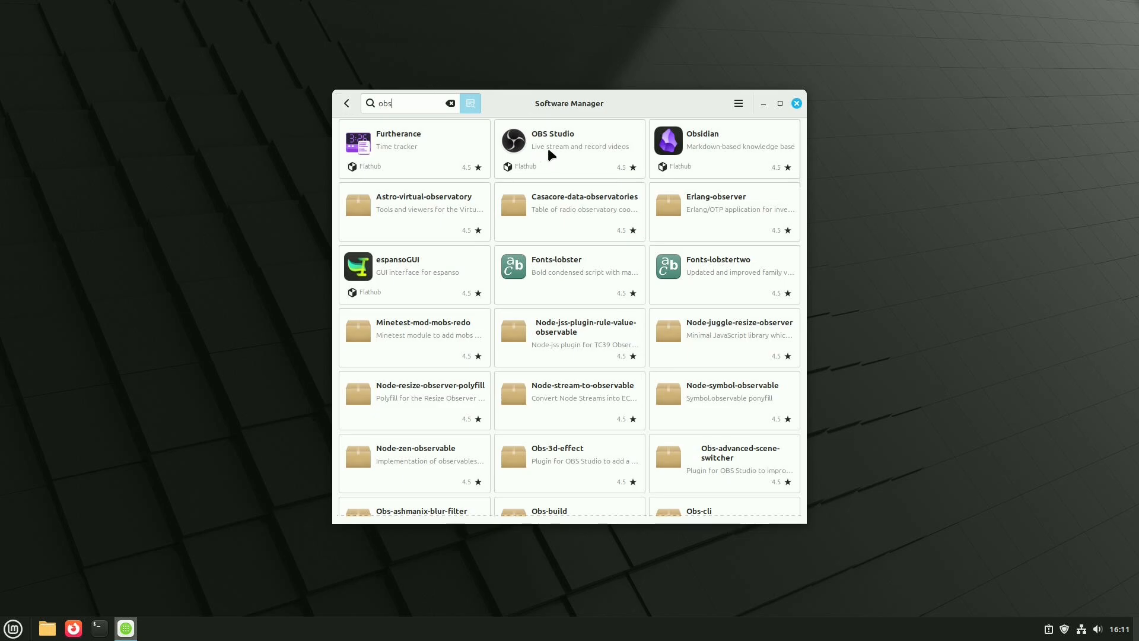
pyautogui.scroll(-3, 548, 150)
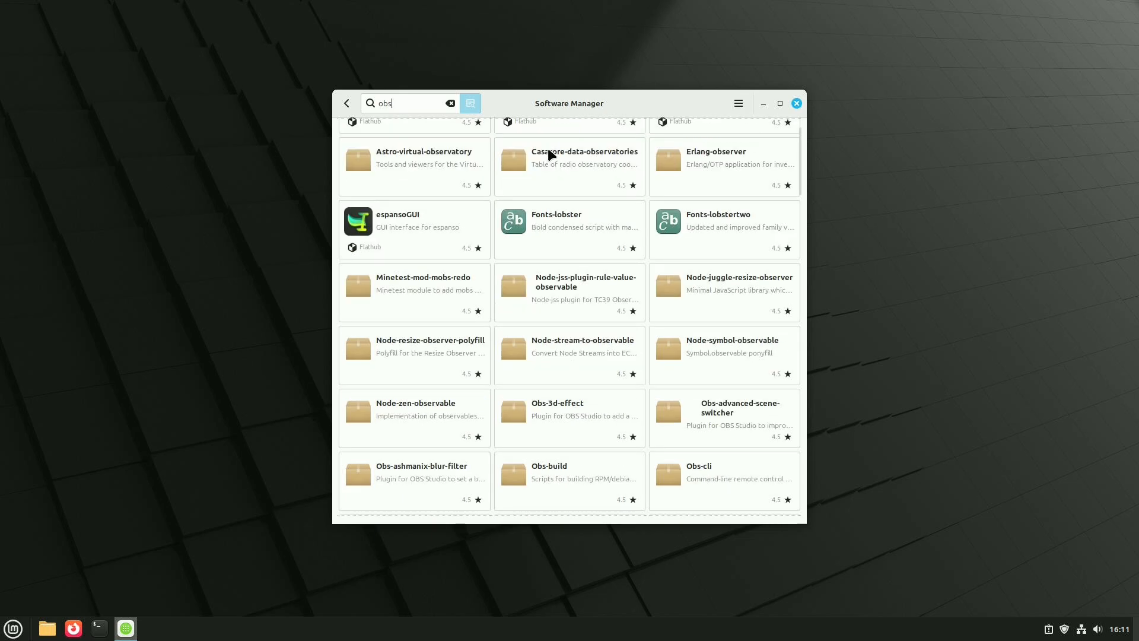
pyautogui.scroll(-5, 548, 152)
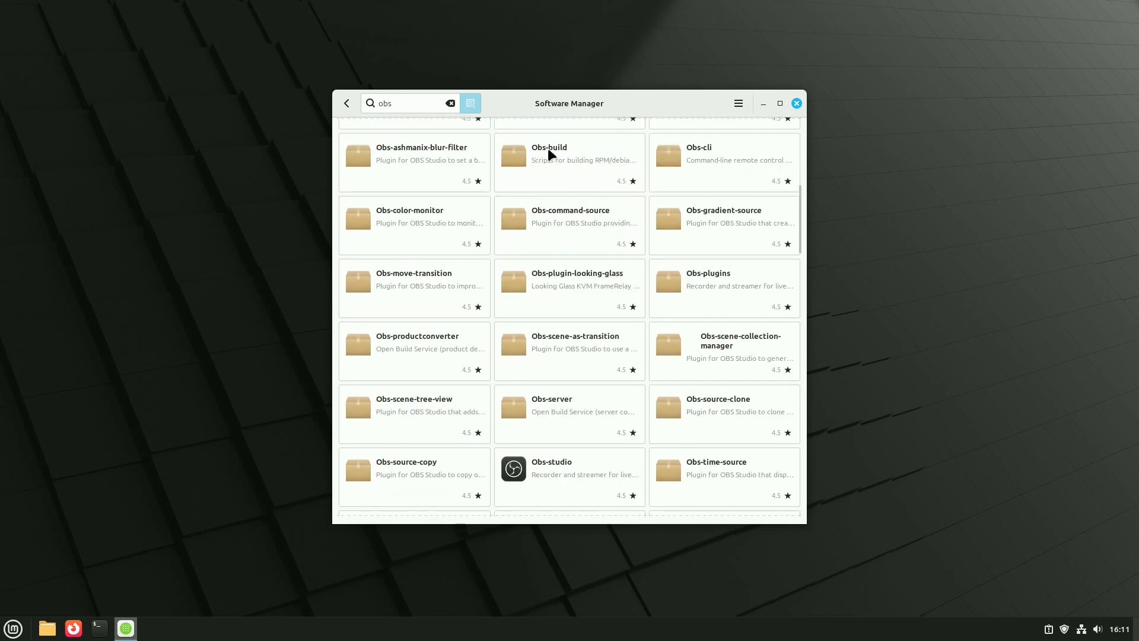
pyautogui.scroll(-1, 548, 151)
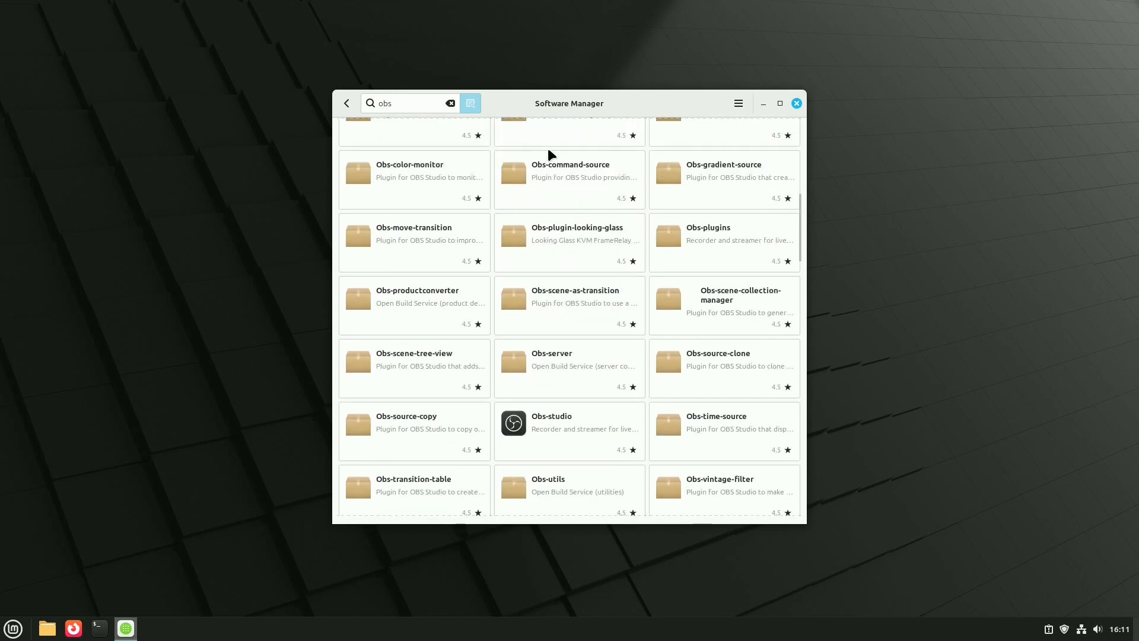
pyautogui.click(547, 428)
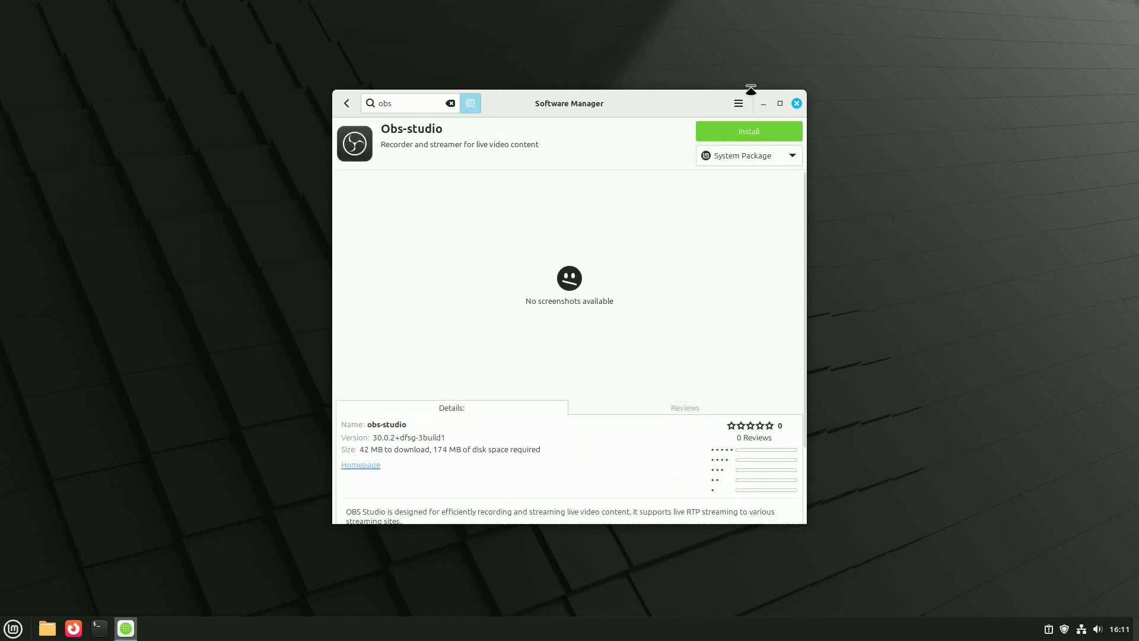
# - Install Obs-studio, reviewing and accepting the list of additional software
pyautogui.click(733, 132)
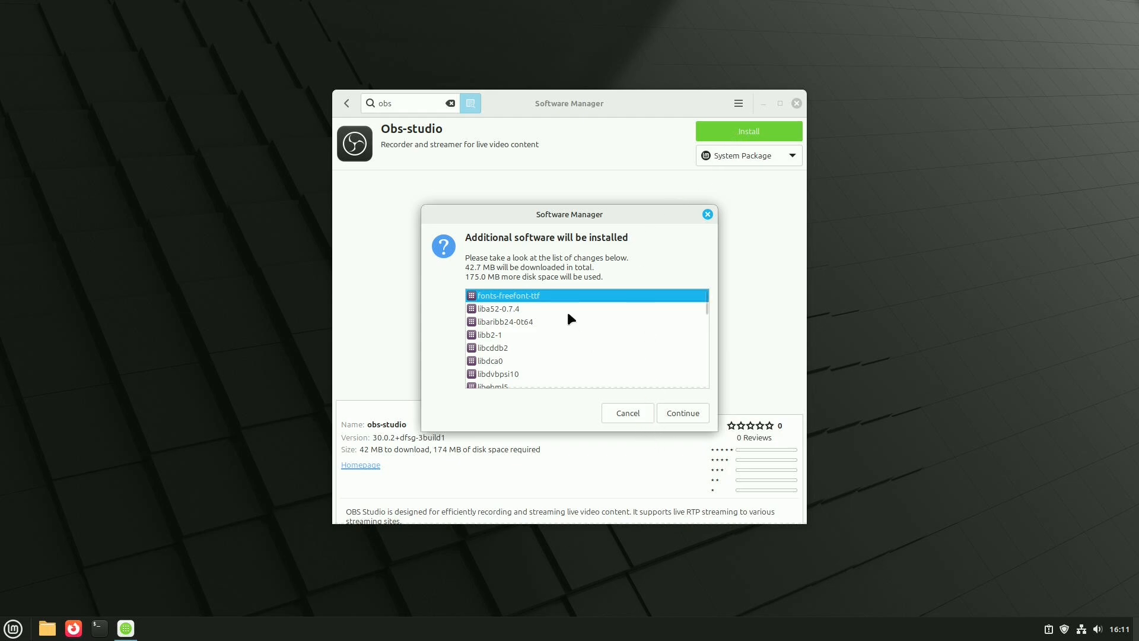
pyautogui.scroll(-10, 568, 314)
pyautogui.scroll(-10, 568, 314)
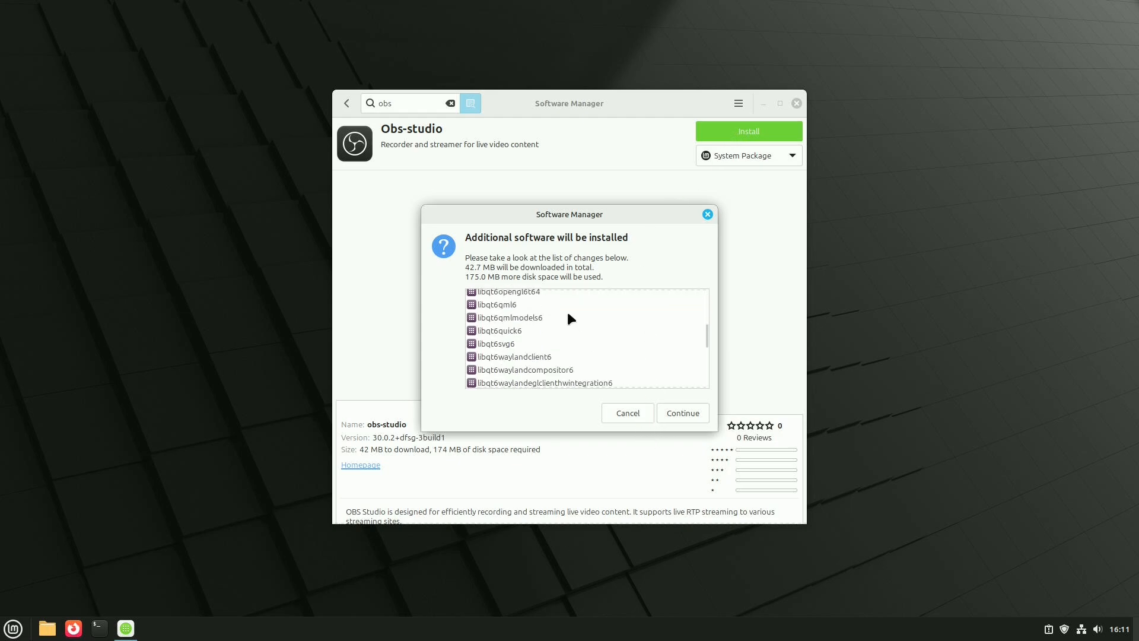
pyautogui.scroll(-8, 567, 315)
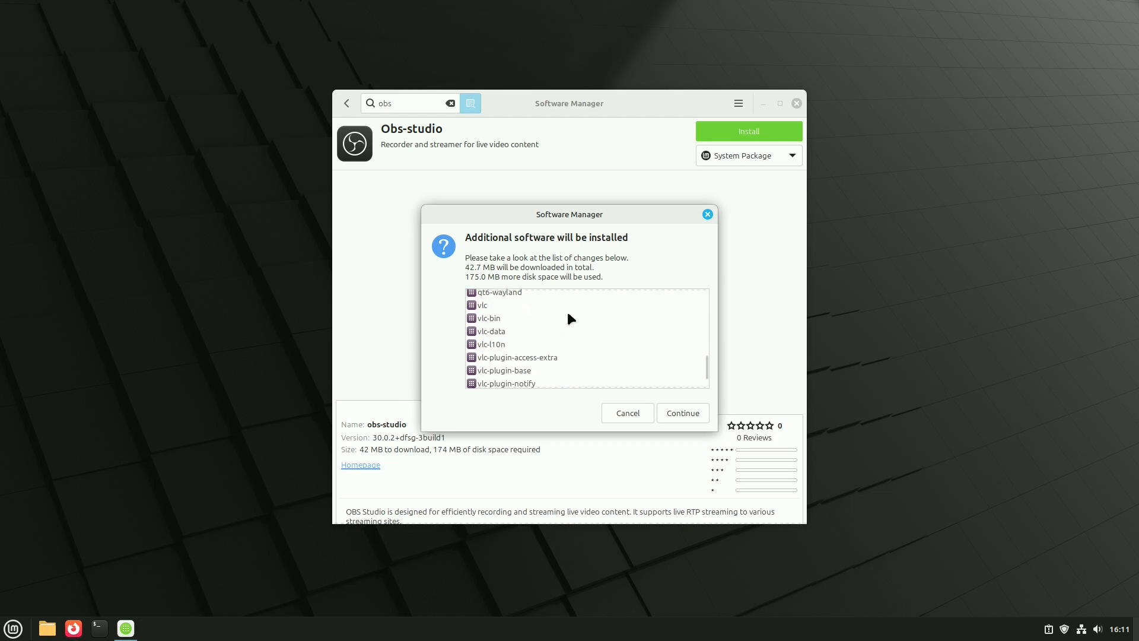
pyautogui.click(681, 411)
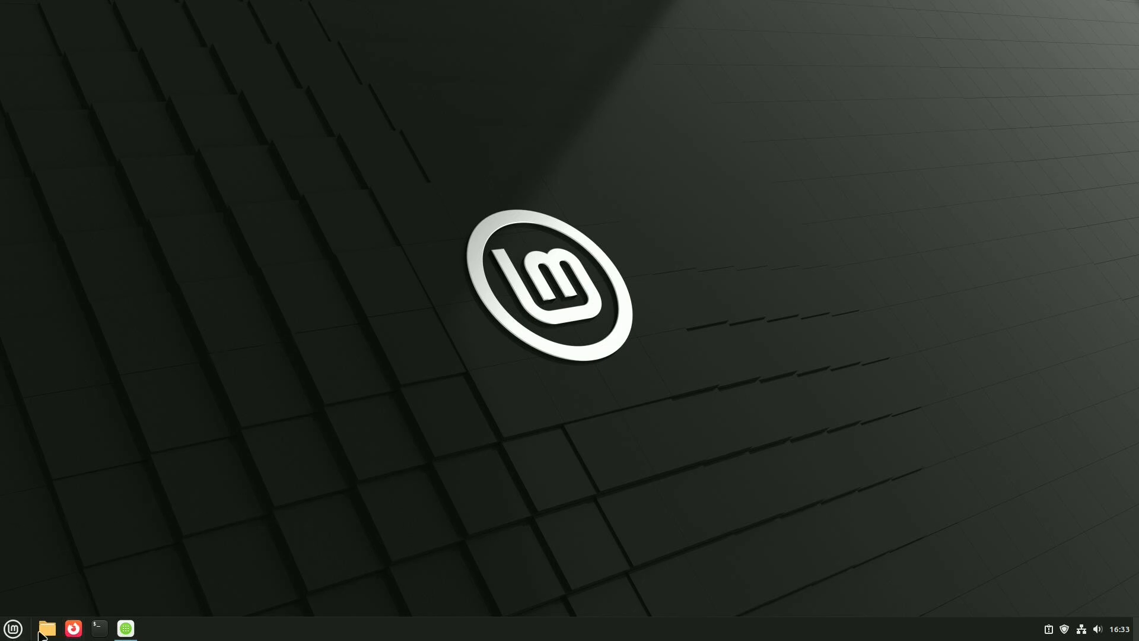
# - Launch Hypnotix from the Sound & Video applications and open the Free-TV channel list for Canada
pyautogui.click(12, 632)
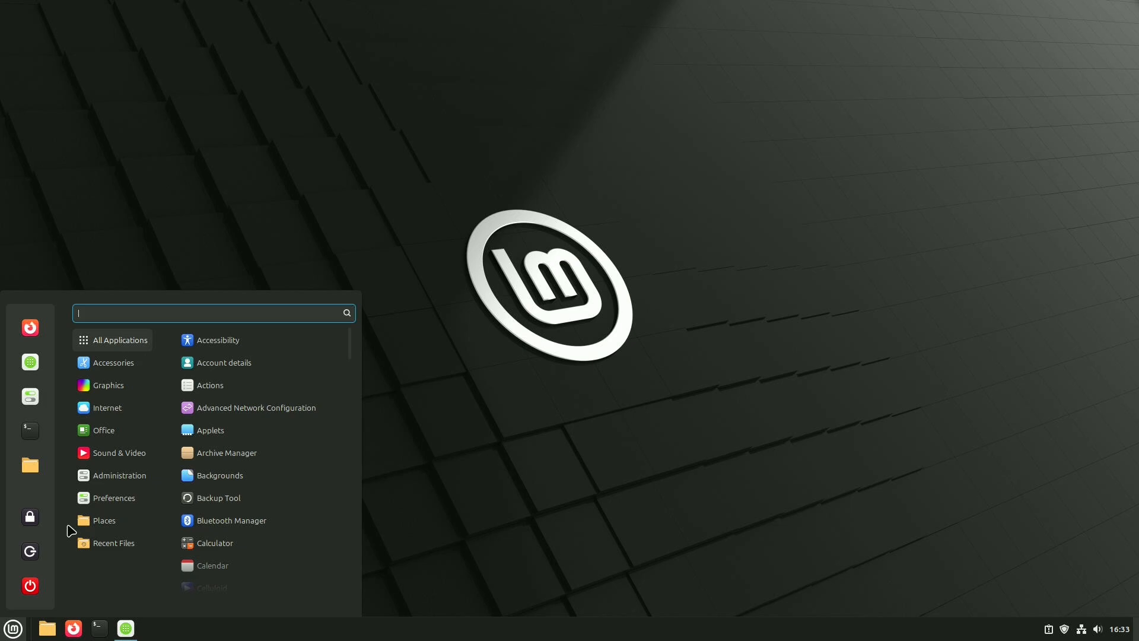
pyautogui.moveTo(104, 417)
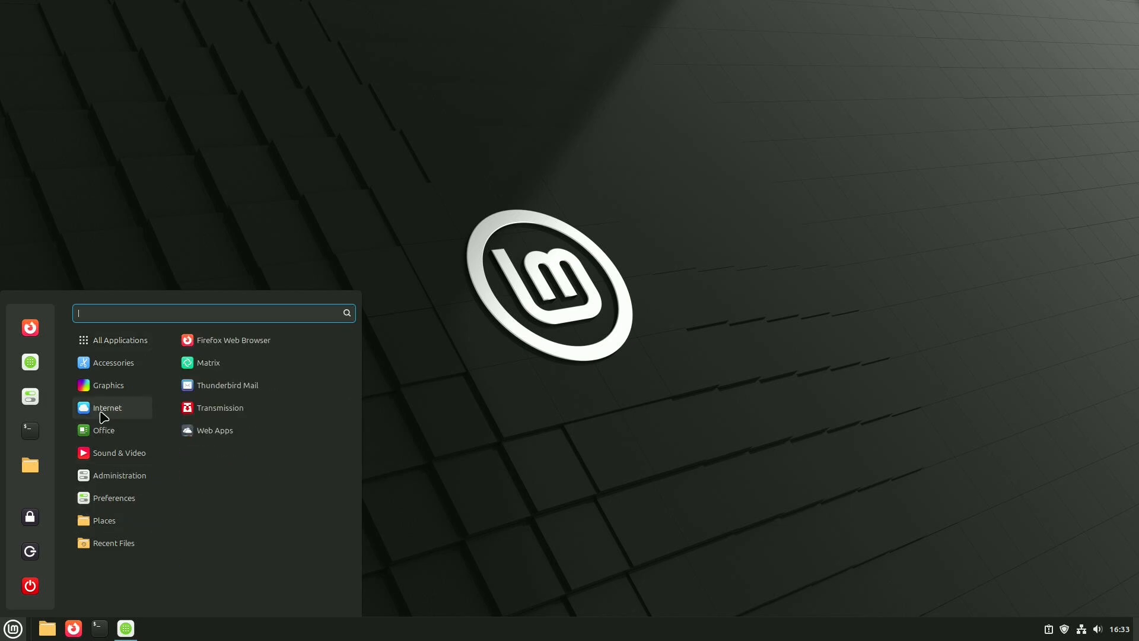
pyautogui.moveTo(113, 454)
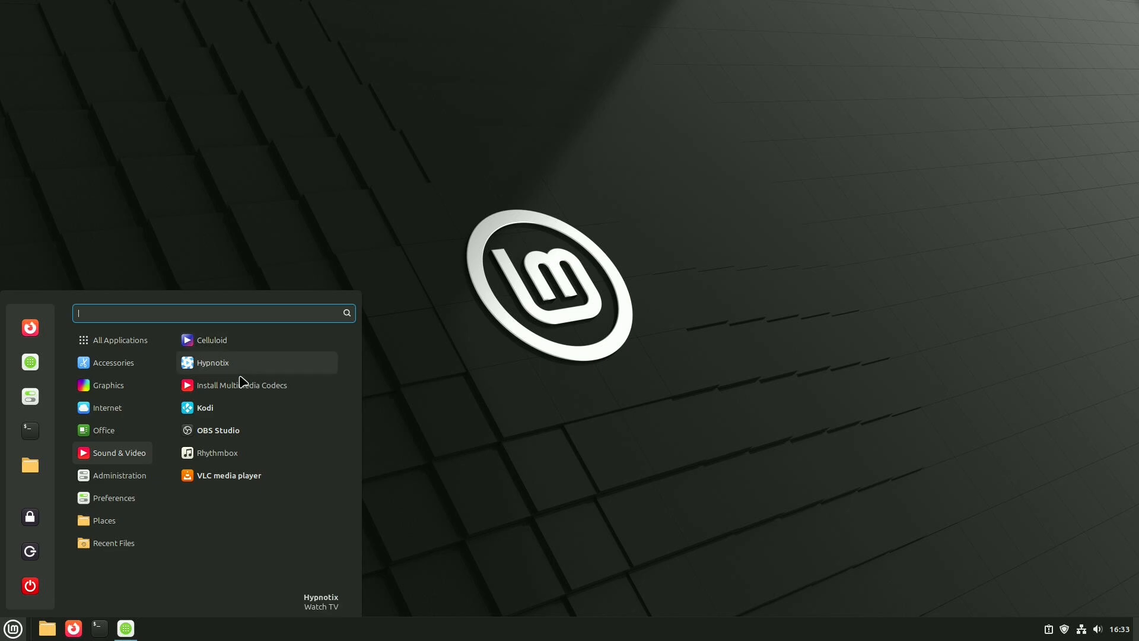
pyautogui.click(212, 363)
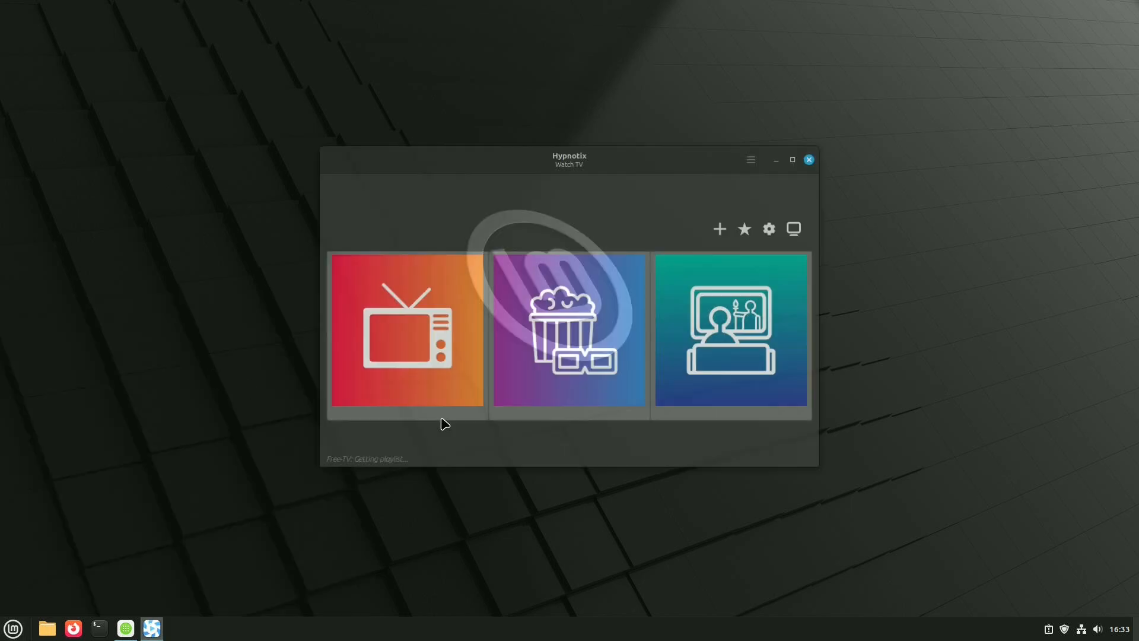
pyautogui.click(411, 373)
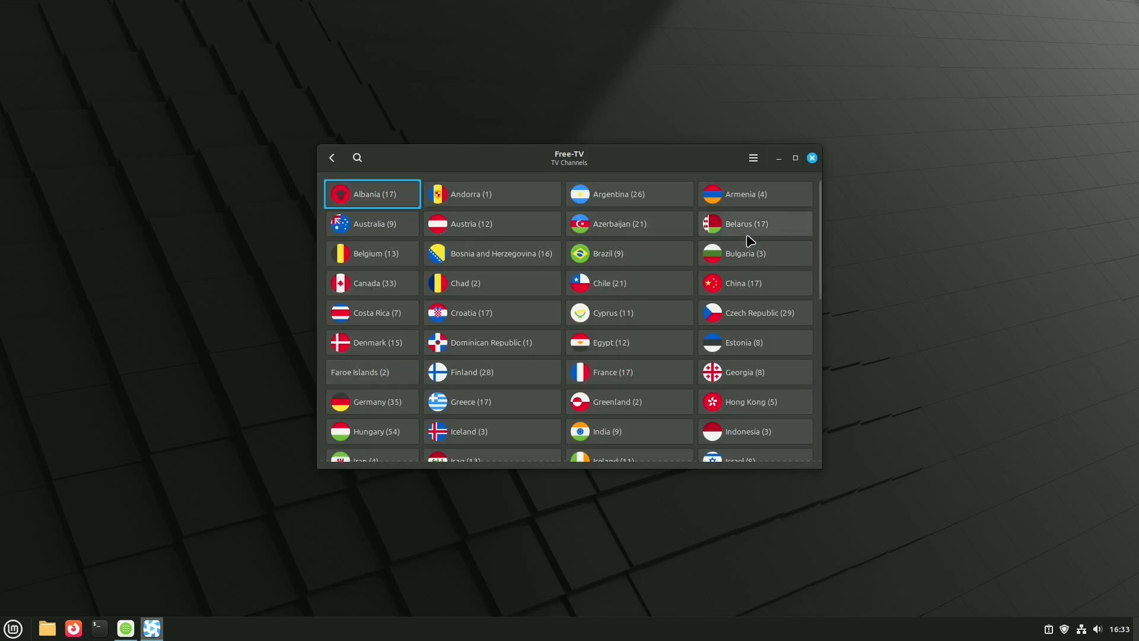
pyautogui.click(393, 293)
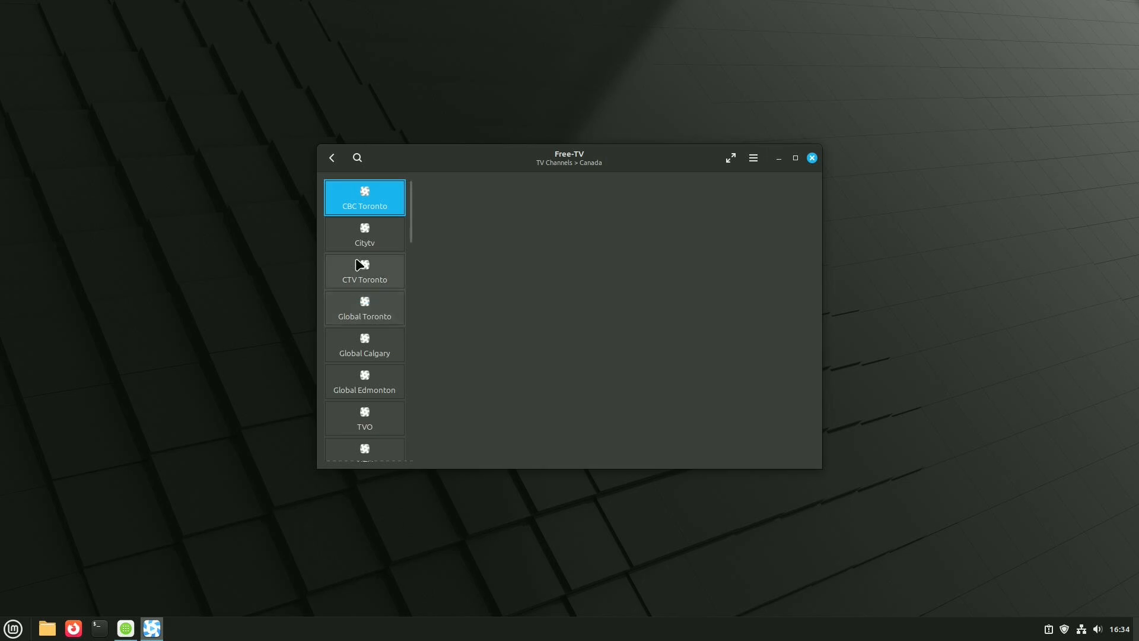
# - Try to play the CBC Toronto and TVO channels, look through more Canadian channels and close Hypnotix
pyautogui.click(349, 204)
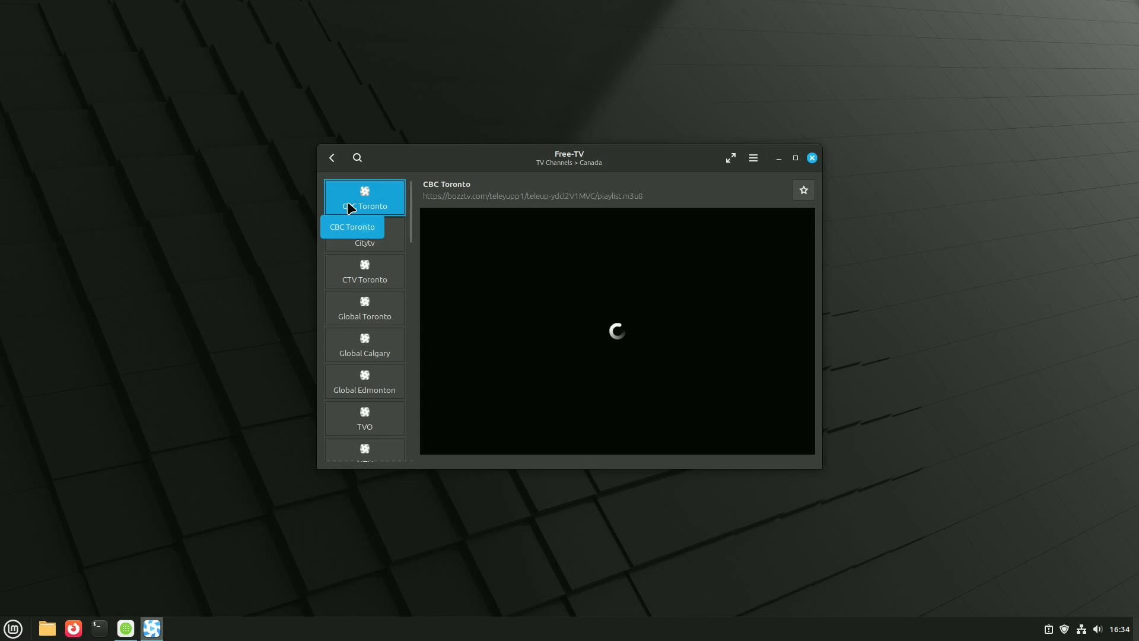
pyautogui.click(367, 423)
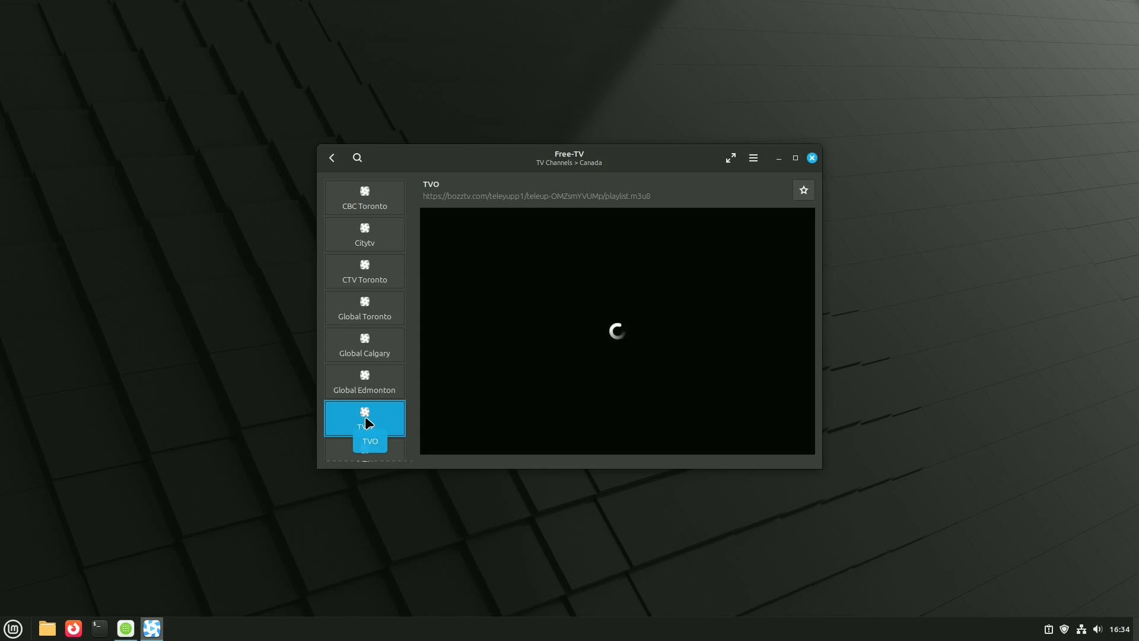
pyautogui.scroll(-2, 365, 418)
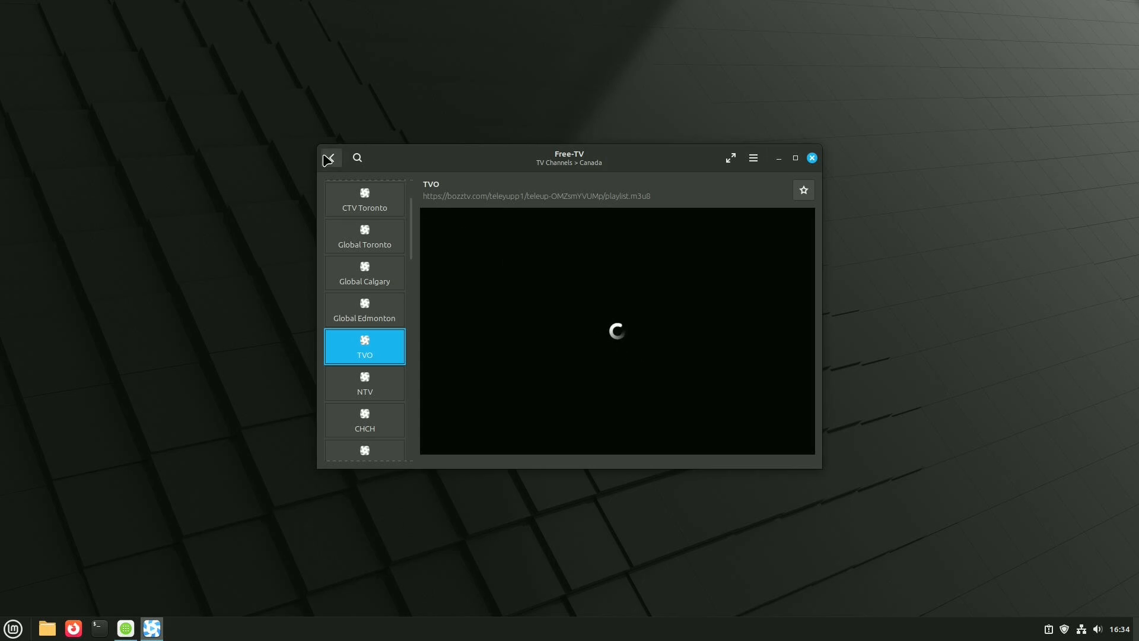
pyautogui.click(814, 159)
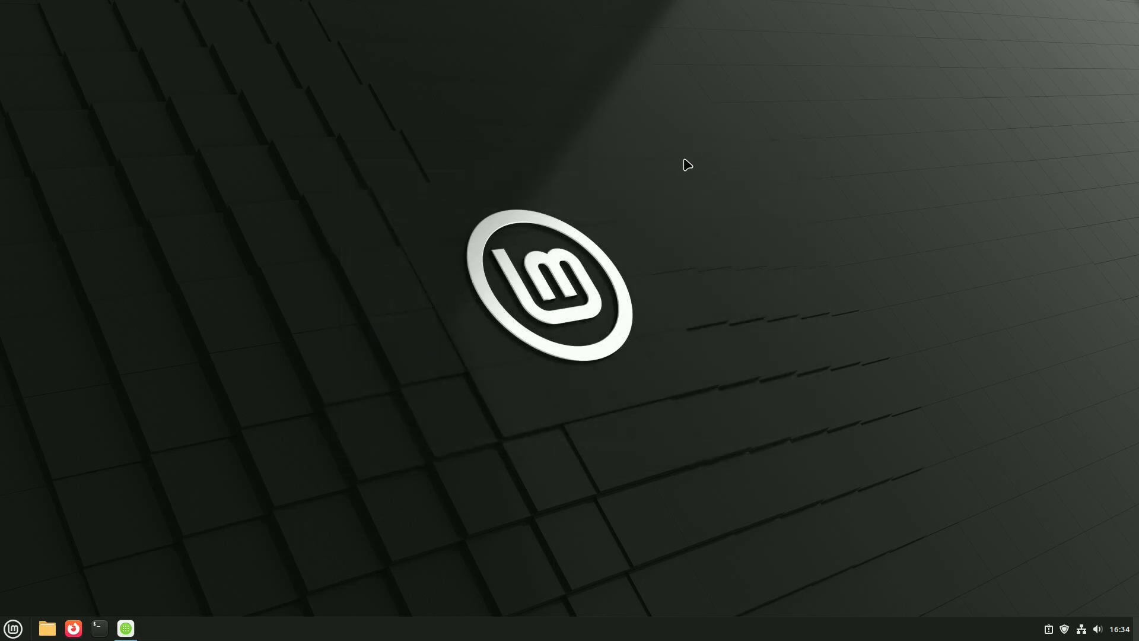
# - Look through the installed applications in the Accessories, Graphics, Internet and Office categories
pyautogui.click(12, 629)
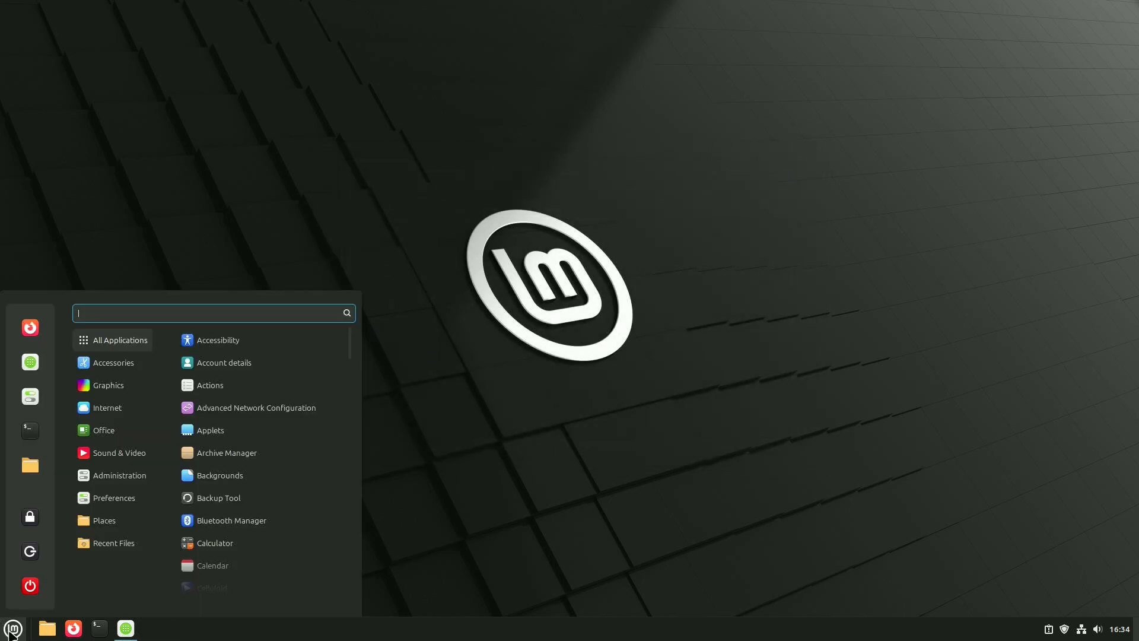
pyautogui.moveTo(115, 349)
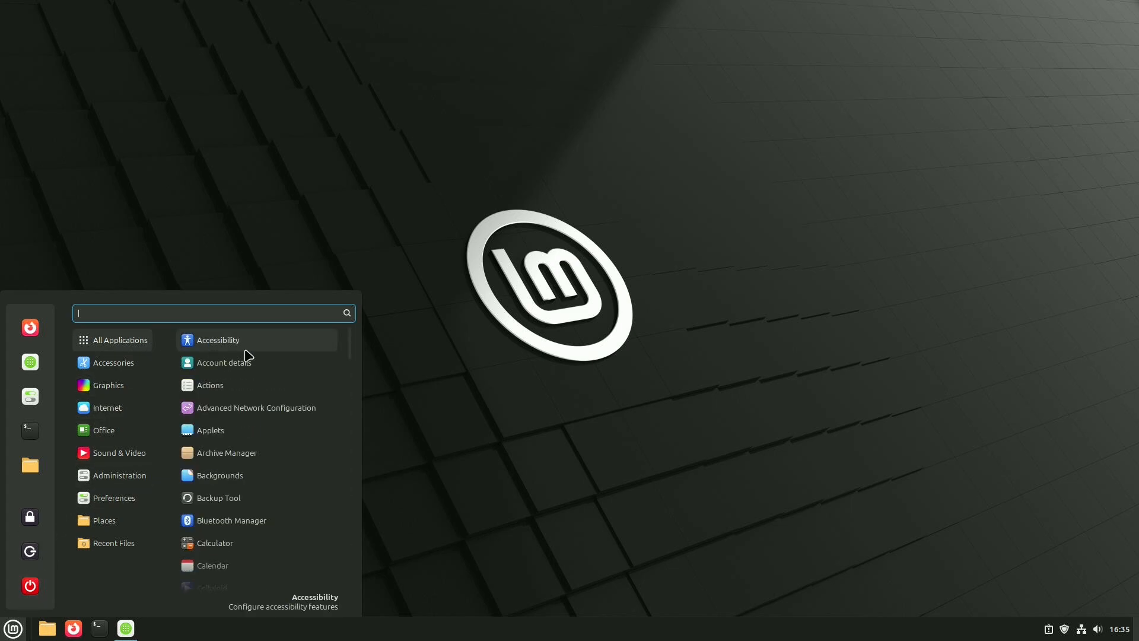
pyautogui.moveTo(106, 373)
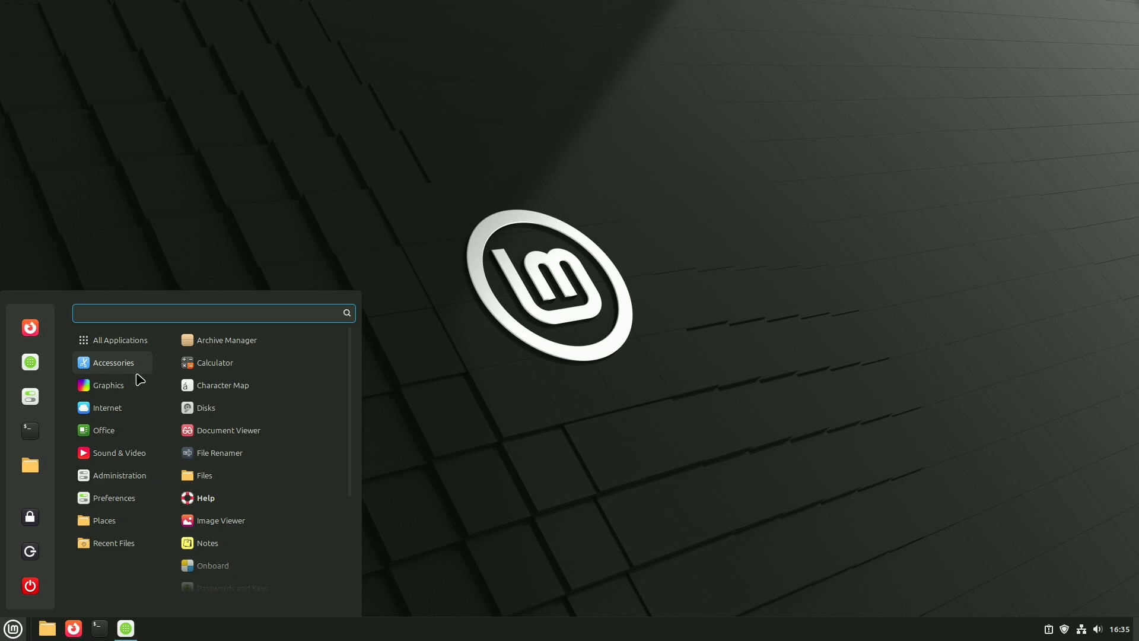
pyautogui.scroll(-4, 191, 384)
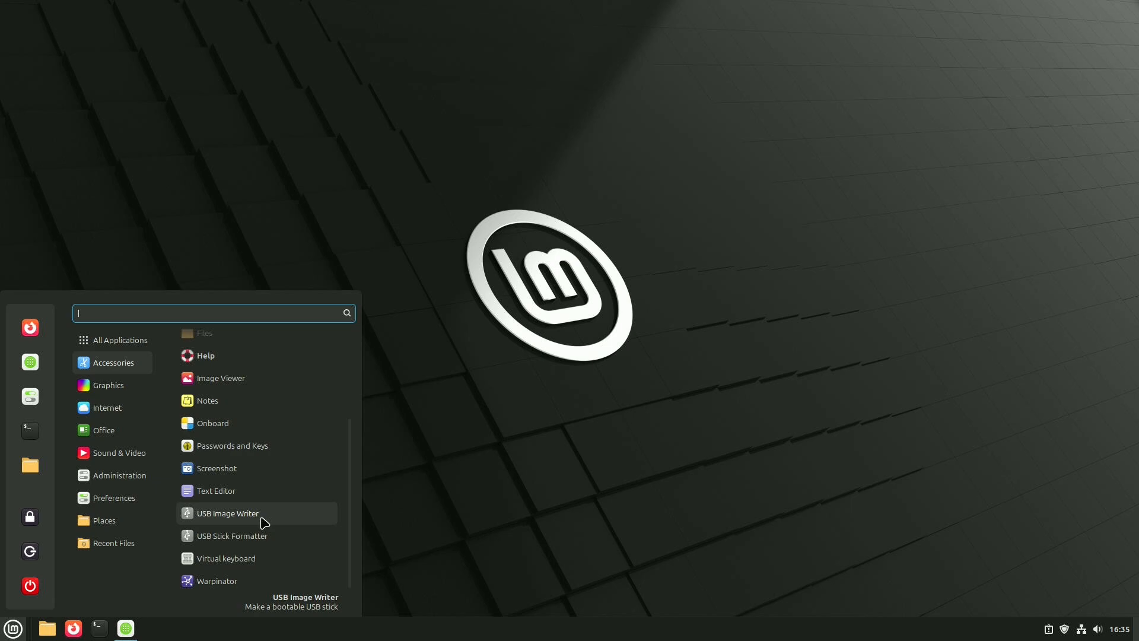
pyautogui.moveTo(141, 486)
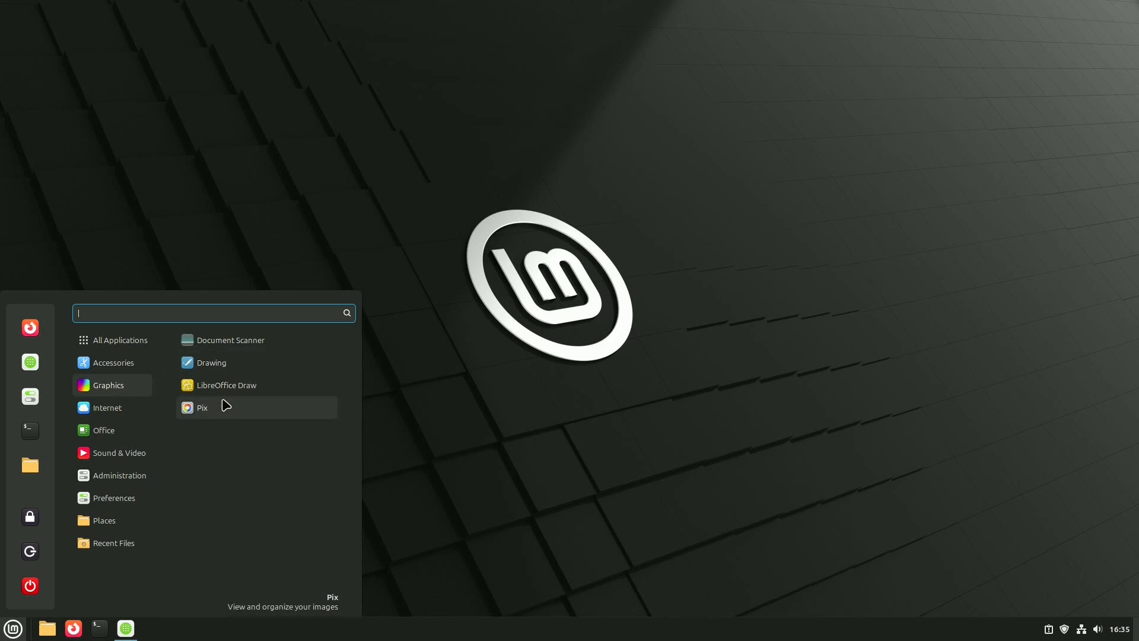
pyautogui.moveTo(142, 411)
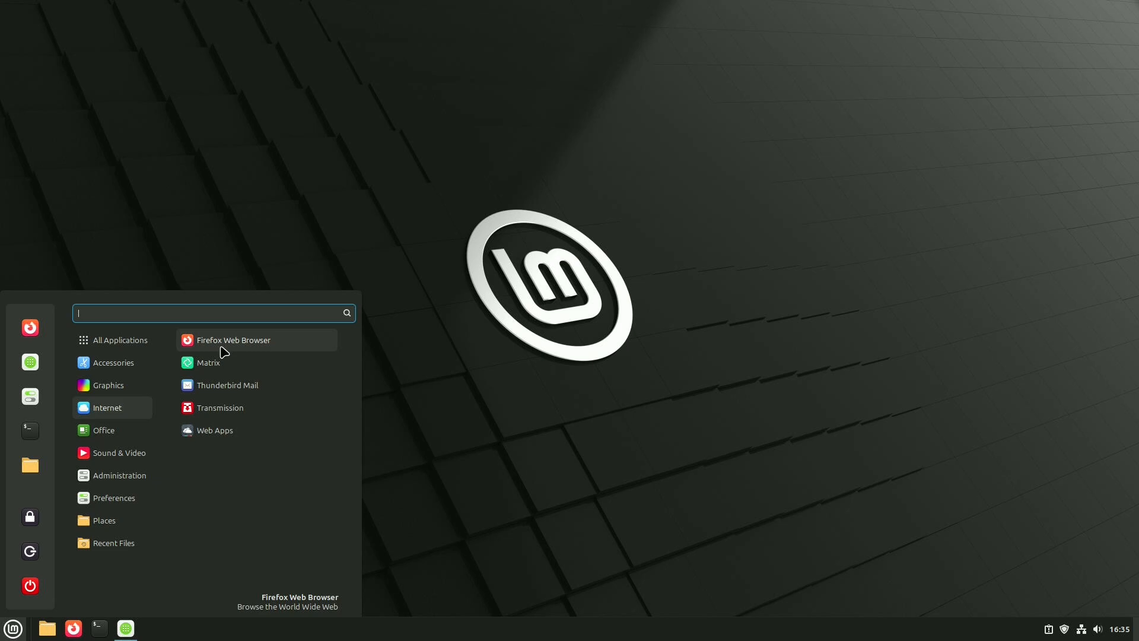
pyautogui.moveTo(111, 434)
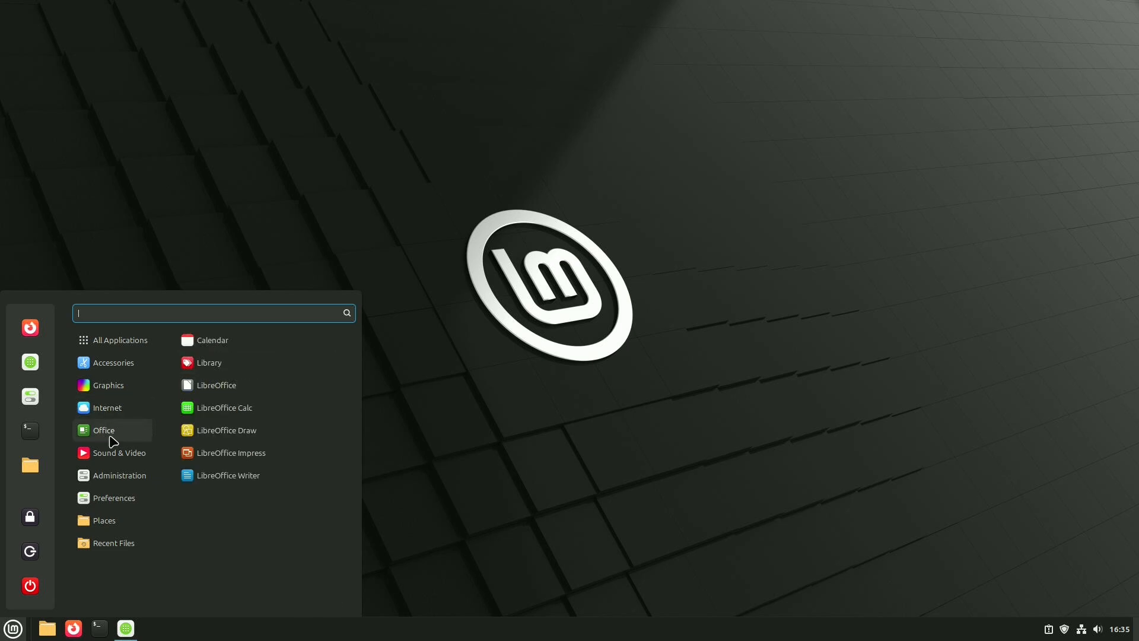
# - Launch LibreOffice, create a blank Writer document, dismiss the Tip of the Day and close Writer
pyautogui.click(225, 393)
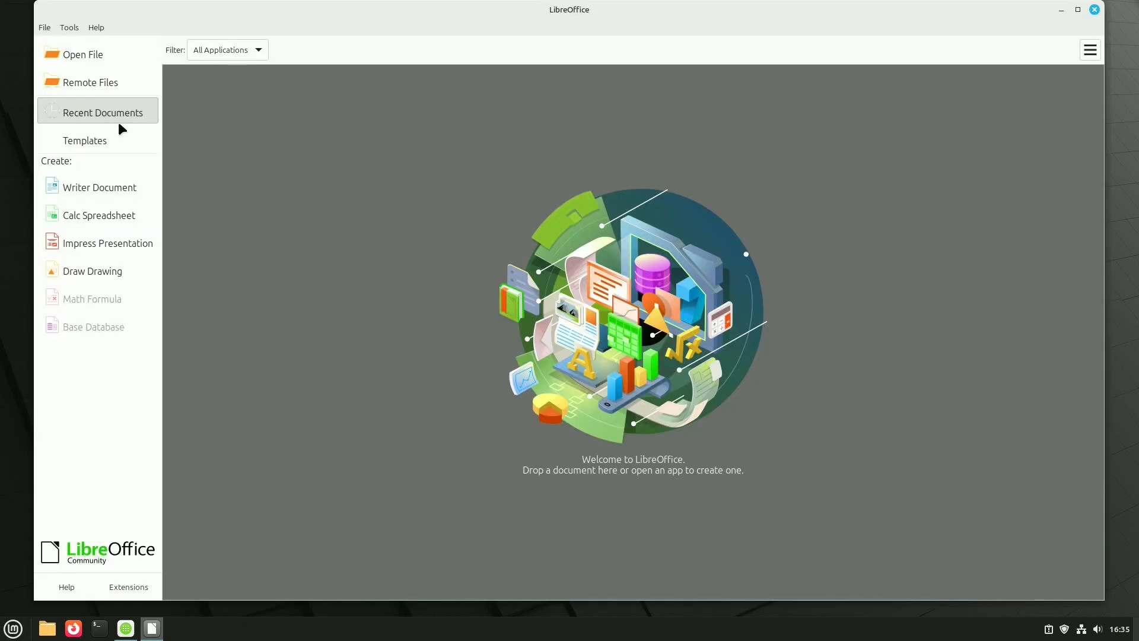
pyautogui.click(114, 194)
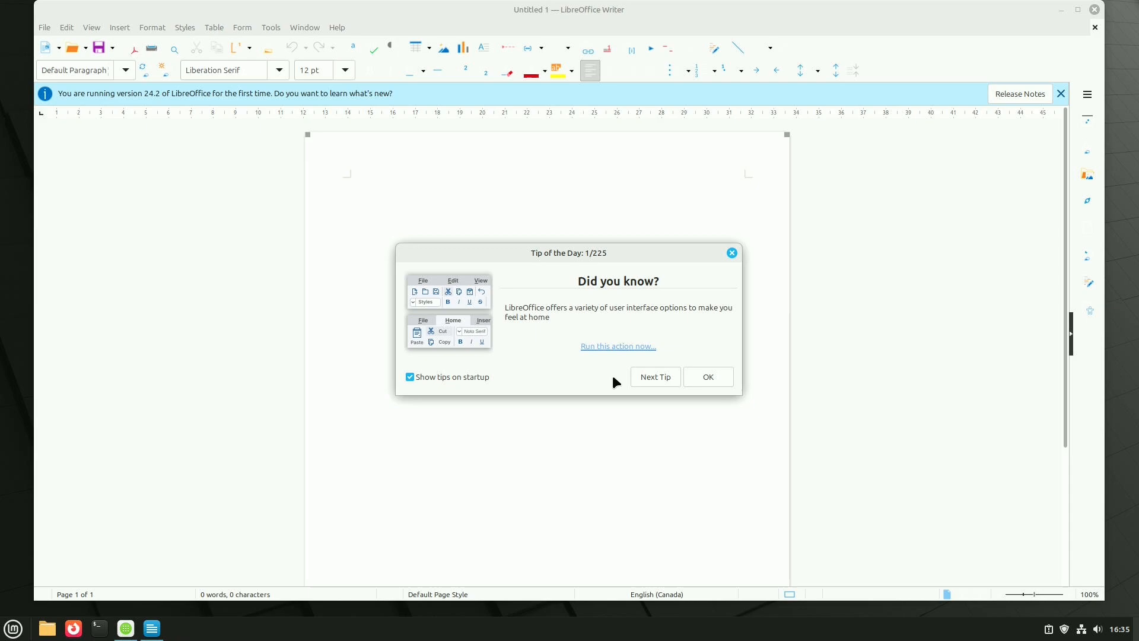
pyautogui.click(715, 380)
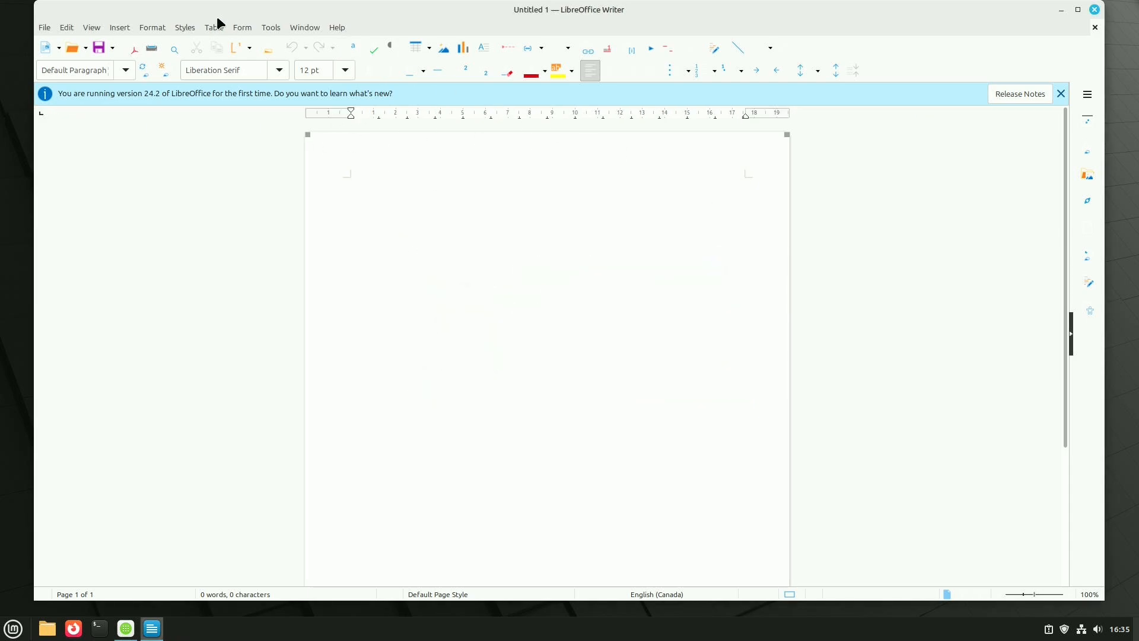
pyautogui.click(1095, 10)
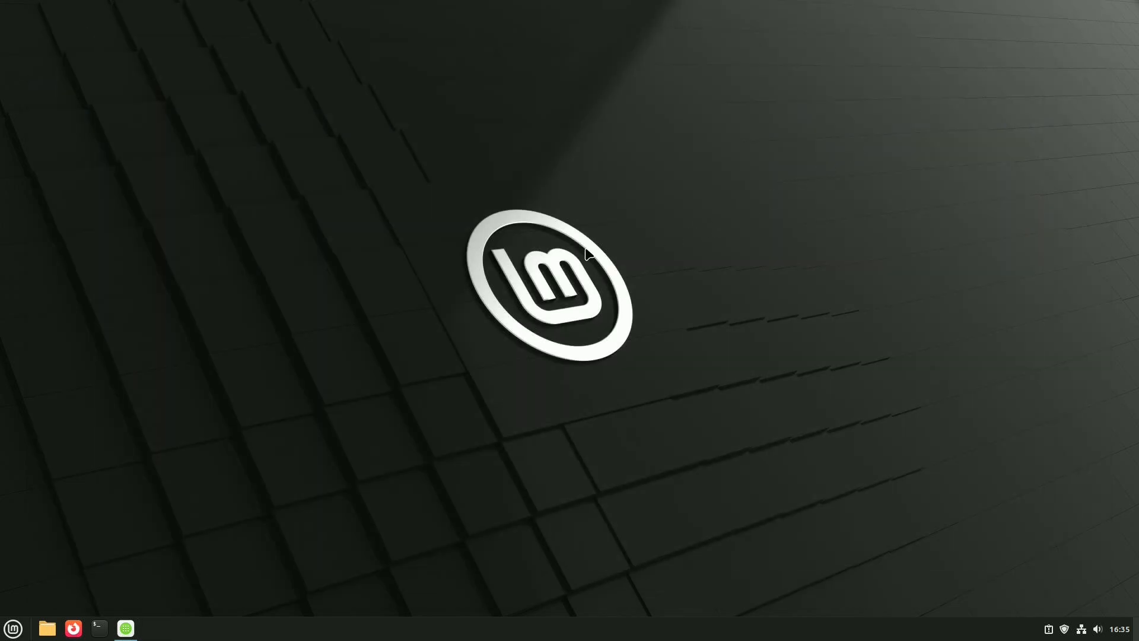
# - Try to install the multimedia codecs from the Sound & Video applications and dismiss the resulting dialog
pyautogui.click(13, 628)
pyautogui.moveTo(111, 457)
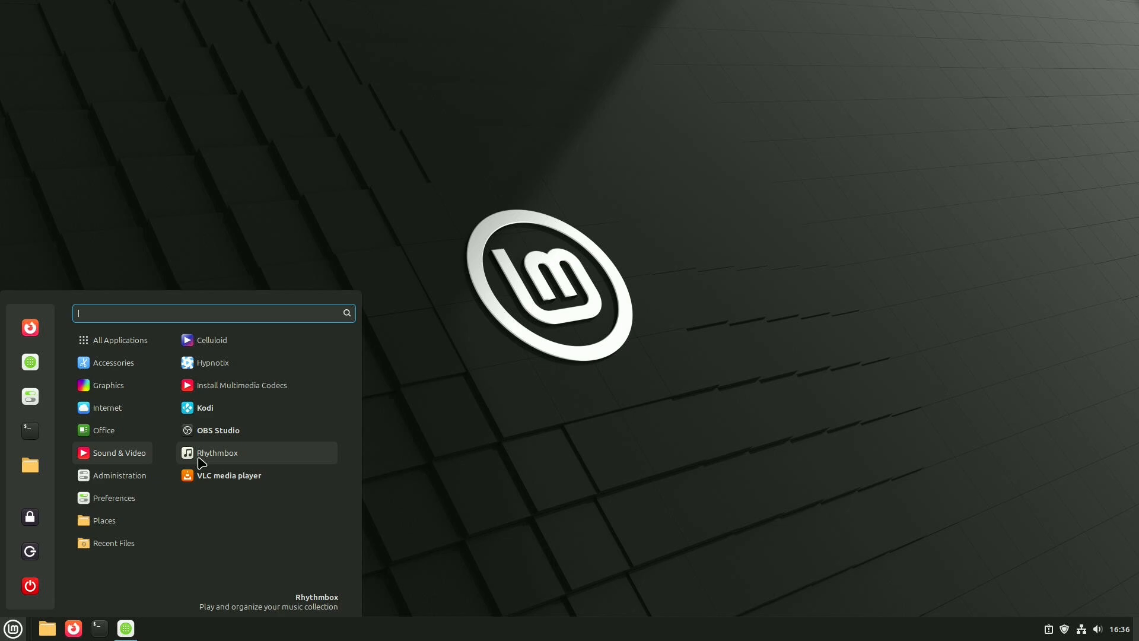
pyautogui.click(212, 386)
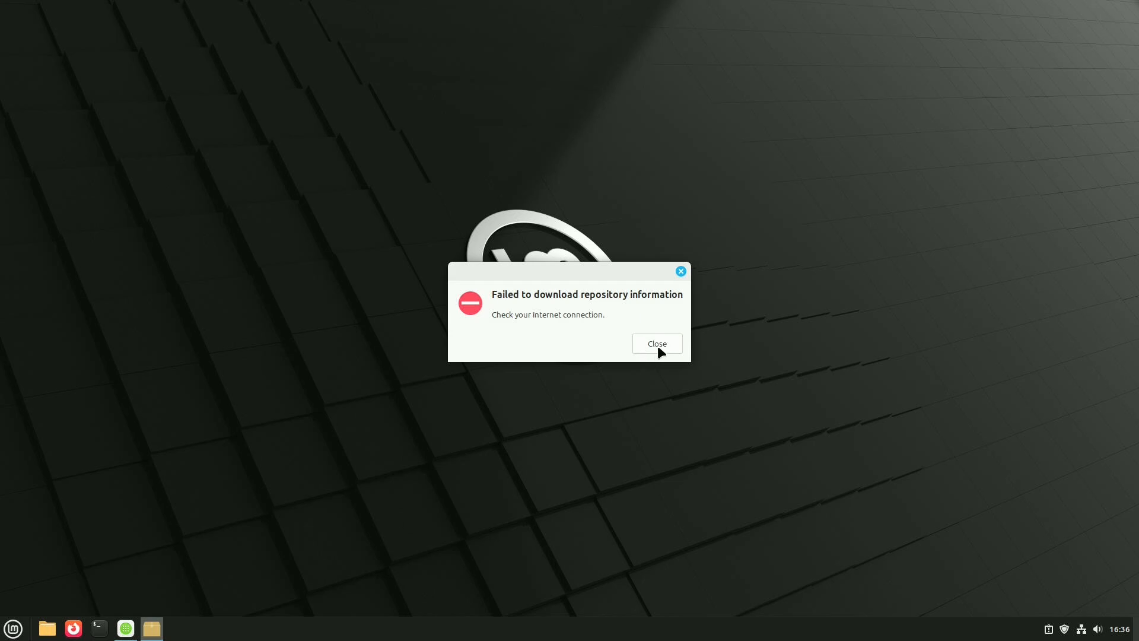
pyautogui.click(659, 348)
# - Look through the whole list of Administration applications, from Backup Tool to Users and Groups
pyautogui.click(13, 629)
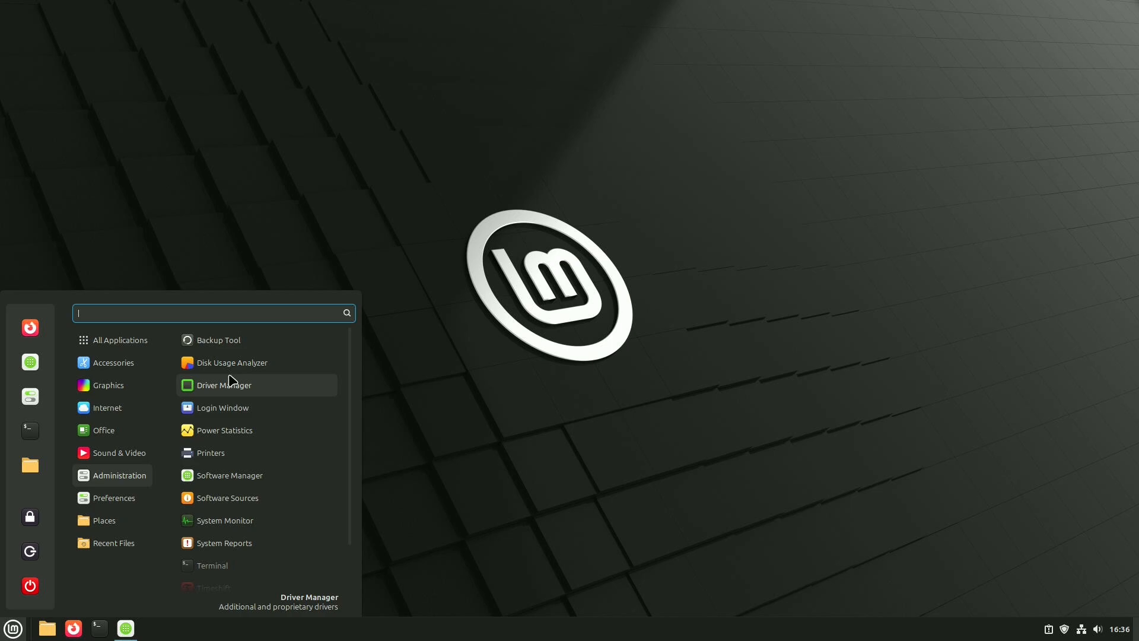
pyautogui.scroll(-2, 226, 445)
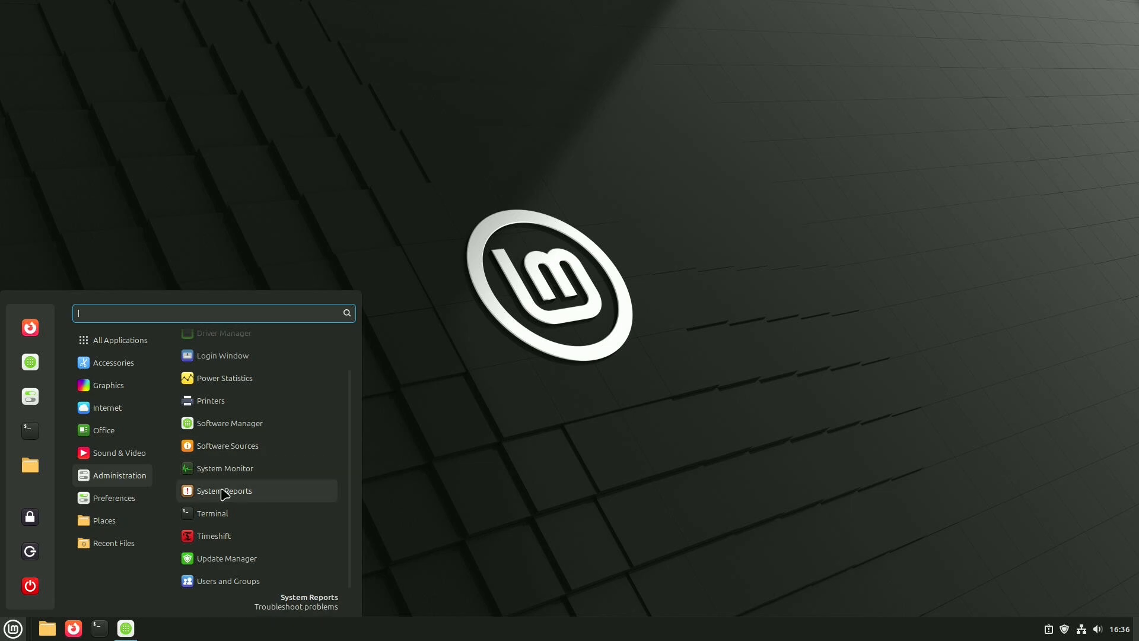
pyautogui.scroll(2, 210, 541)
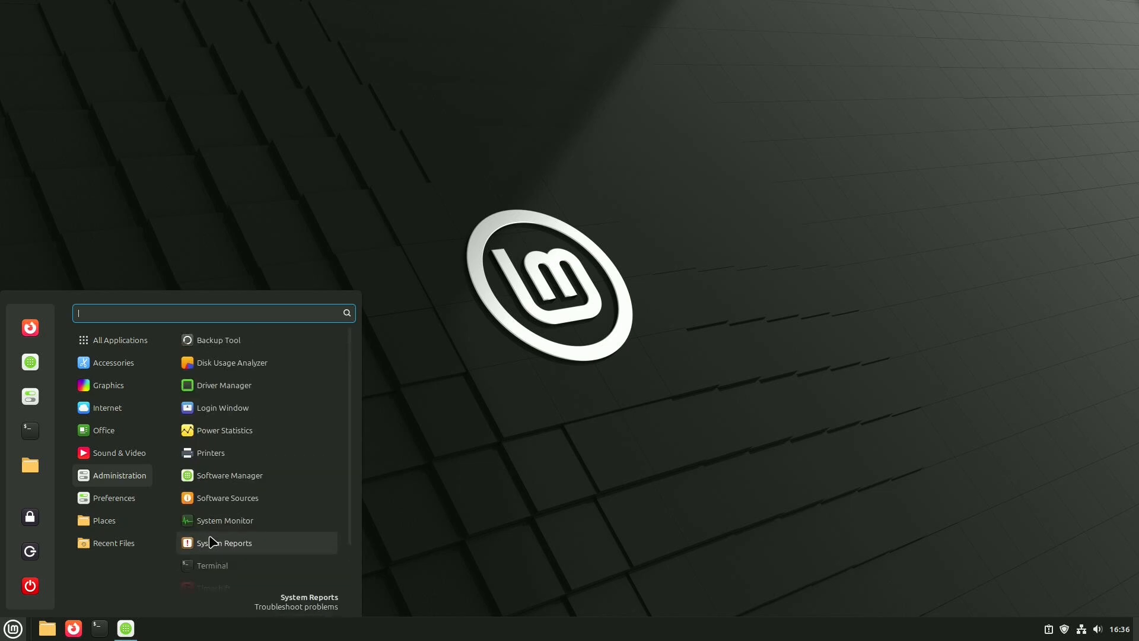
pyautogui.scroll(-2, 211, 541)
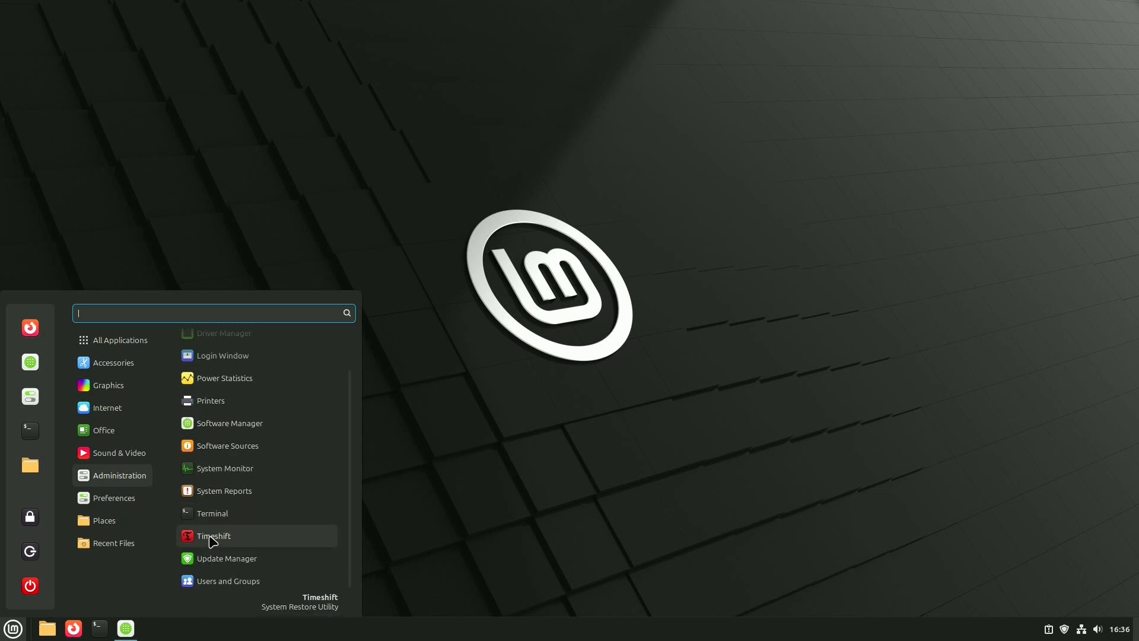
# - Open the Panel preferences, try panel heights of 45 and 52, set the height to 44 and close the window
pyautogui.moveTo(108, 508)
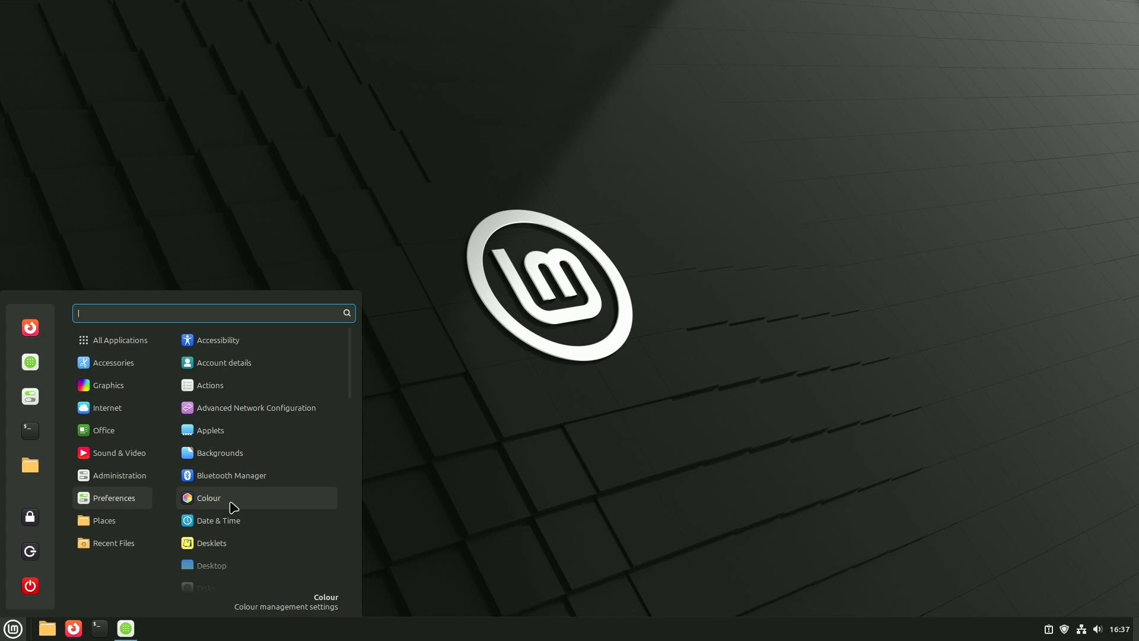
pyautogui.scroll(-1, 233, 508)
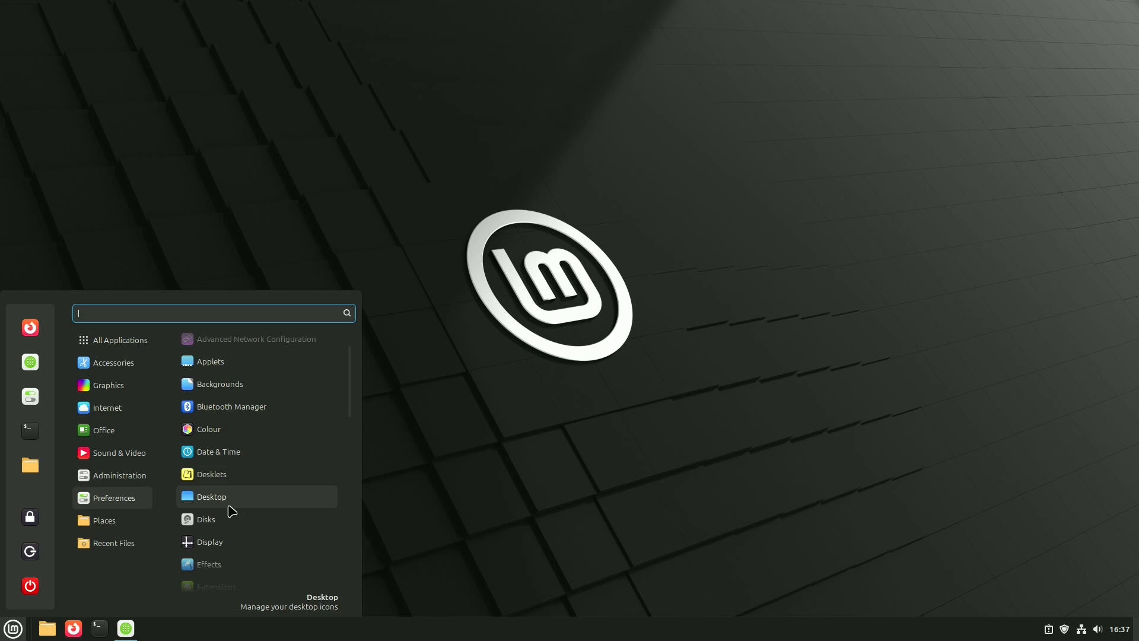
pyautogui.scroll(-6, 227, 504)
pyautogui.click(218, 481)
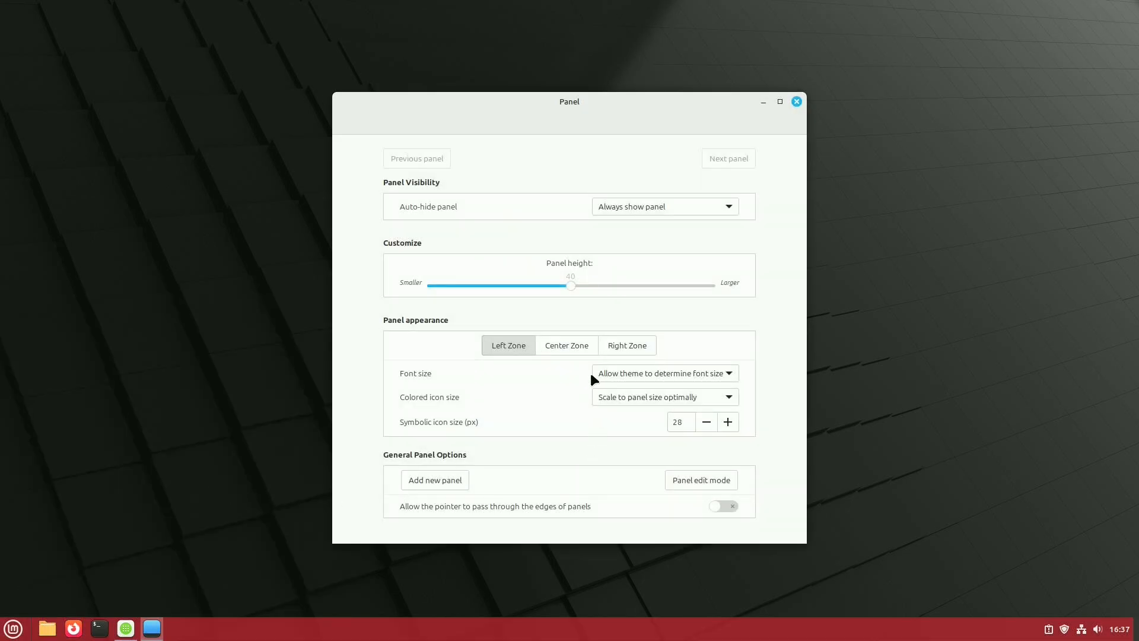
pyautogui.click(585, 286)
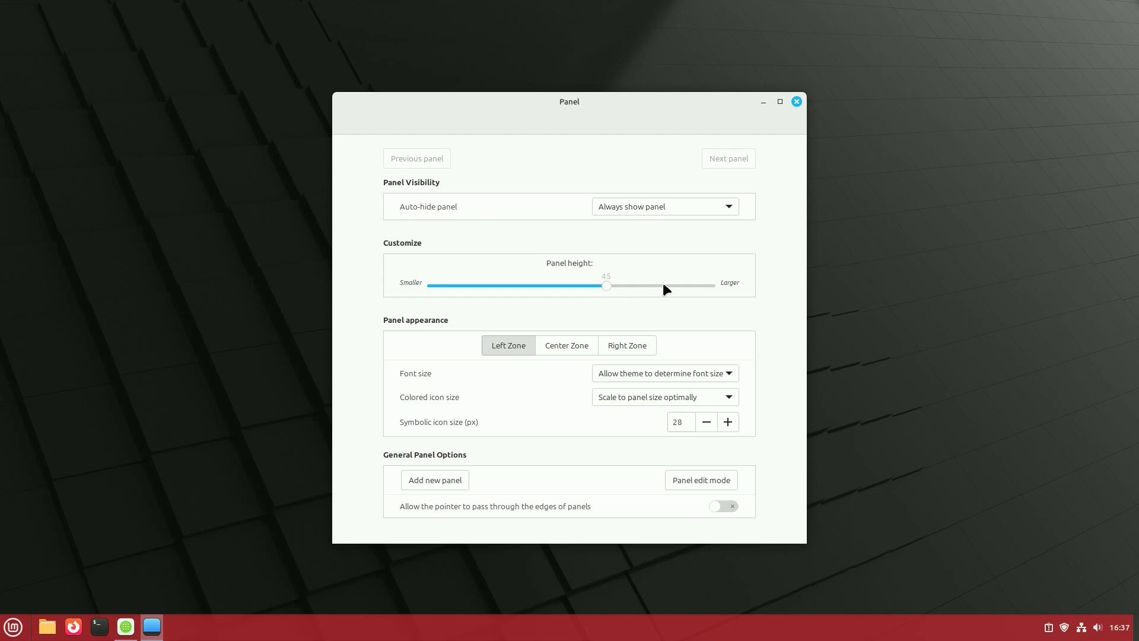
pyautogui.moveTo(656, 287); pyautogui.dragTo(680, 287)
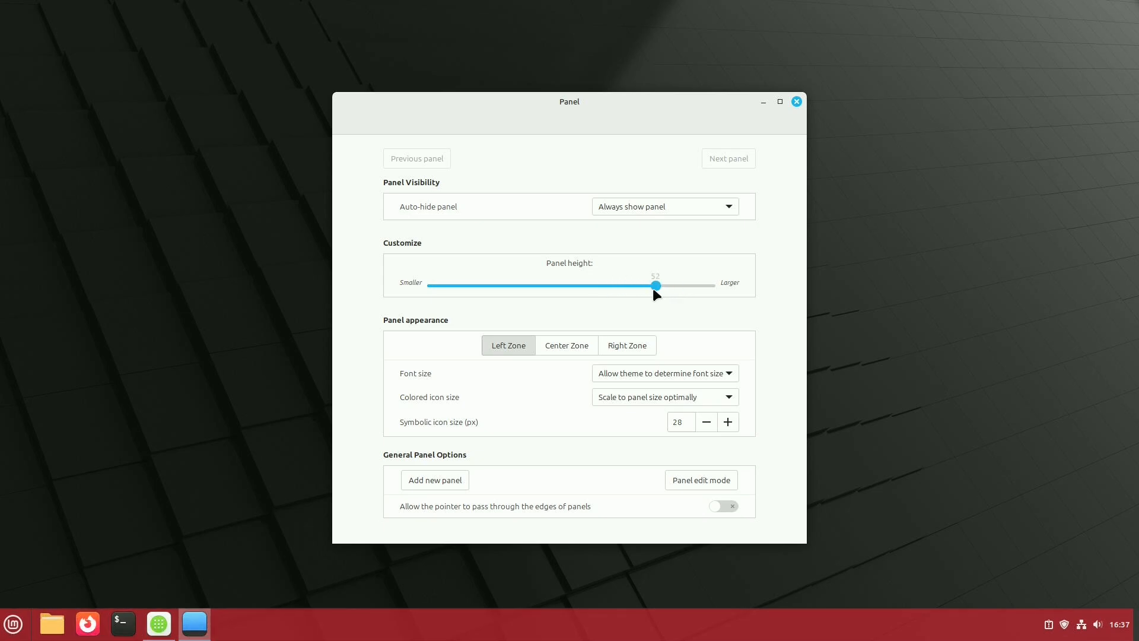
pyautogui.moveTo(625, 290); pyautogui.dragTo(600, 293)
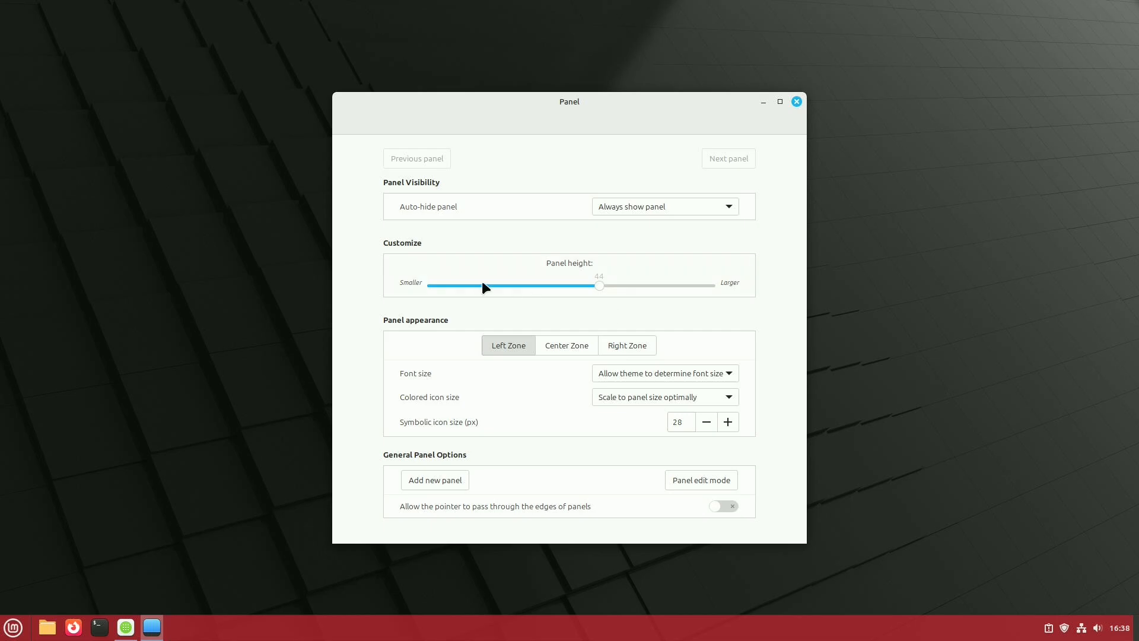
pyautogui.click(796, 102)
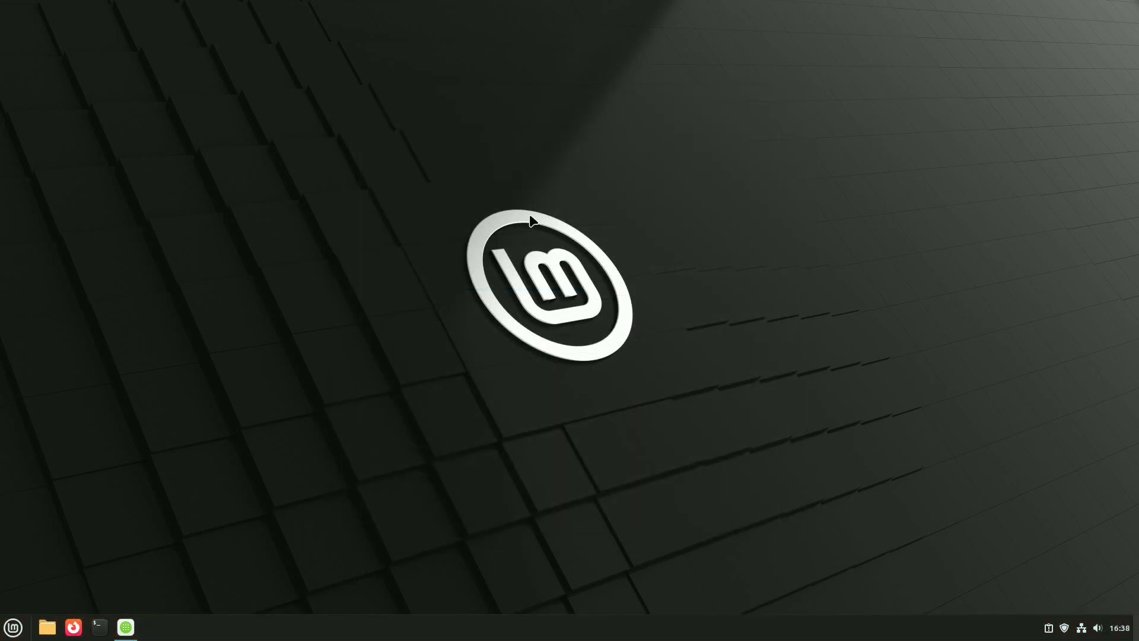
pyautogui.click(12, 629)
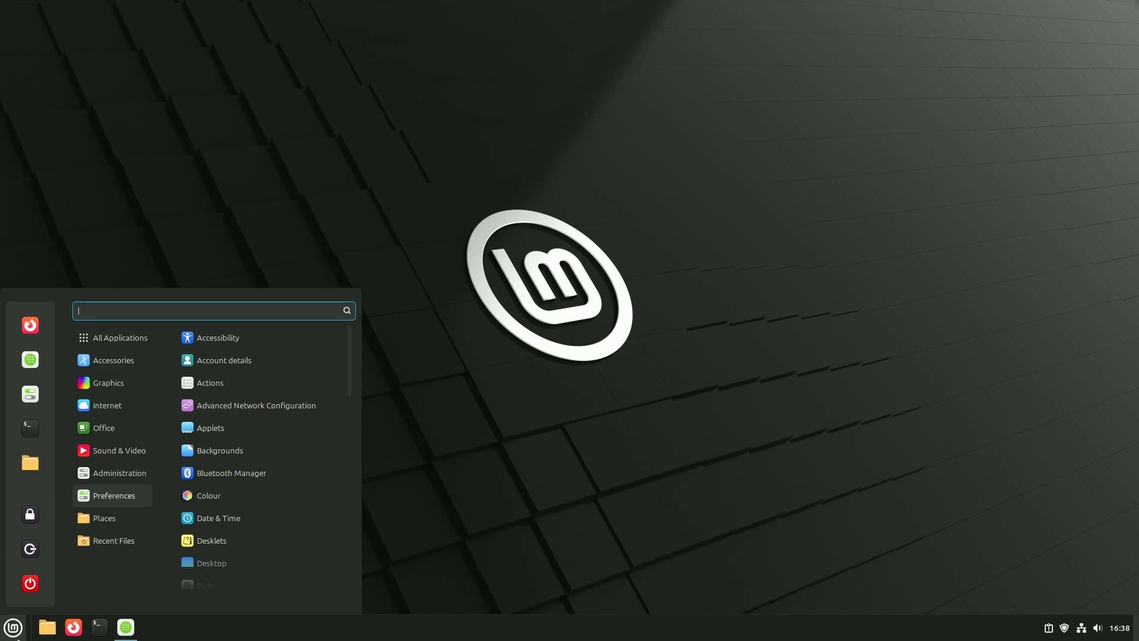
pyautogui.click(9, 629)
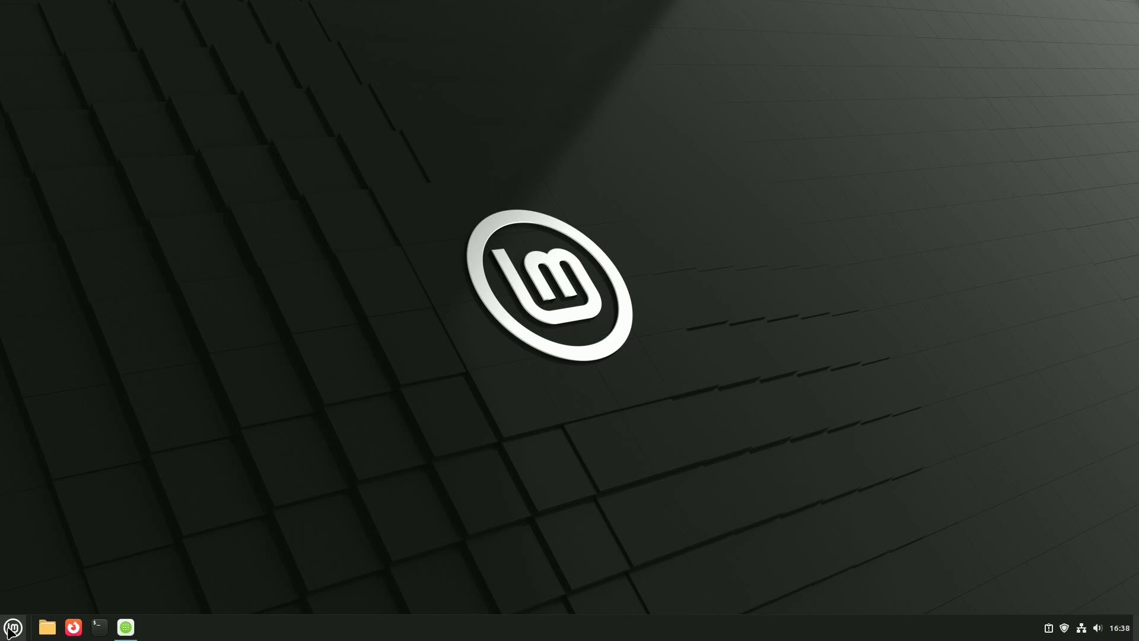